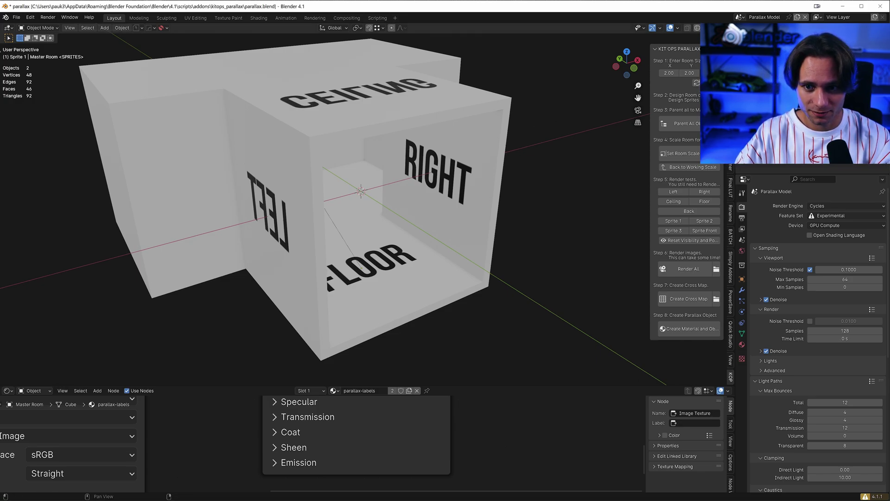
- Set the parallax room size to 3.00 in both X and Y
key("Return")
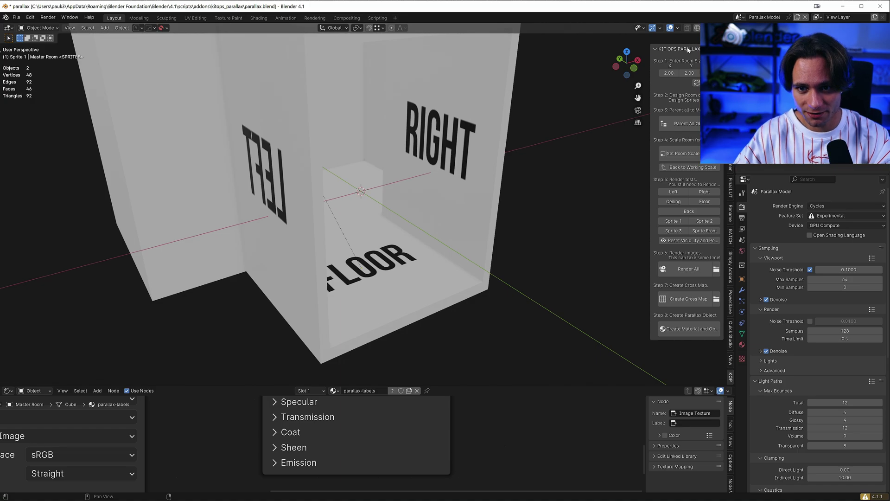
type("3")
key("Tab")
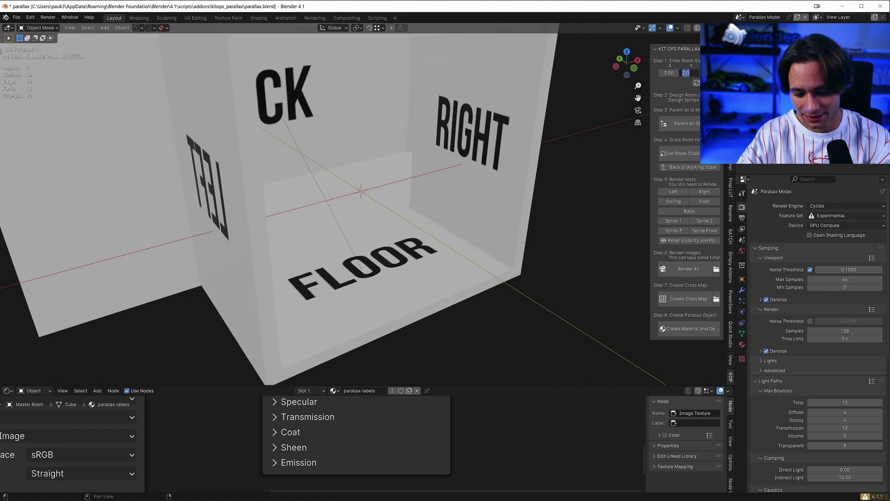
type("3")
key("Return")
- Add a mesh plane at the centre of the room
middle_click_drag(424, 209, 413, 227)
scroll(407, 216, "down", 4)
key("shift+a")
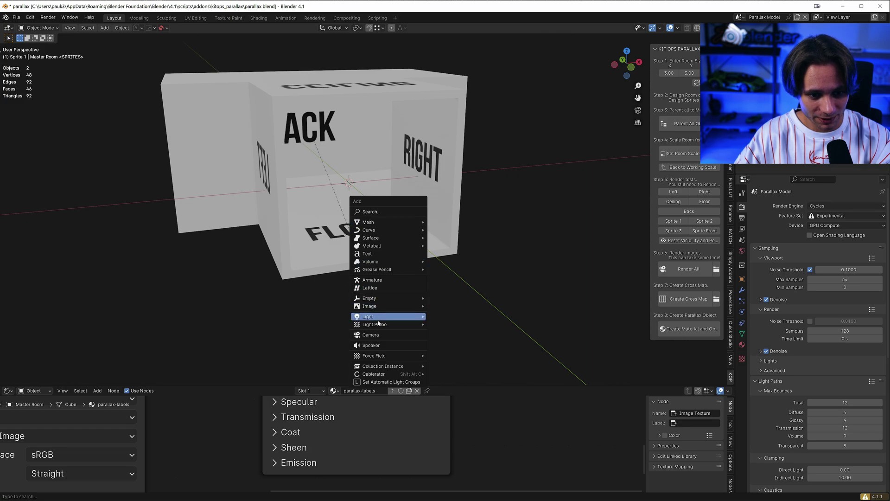
mouse_move(381, 224)
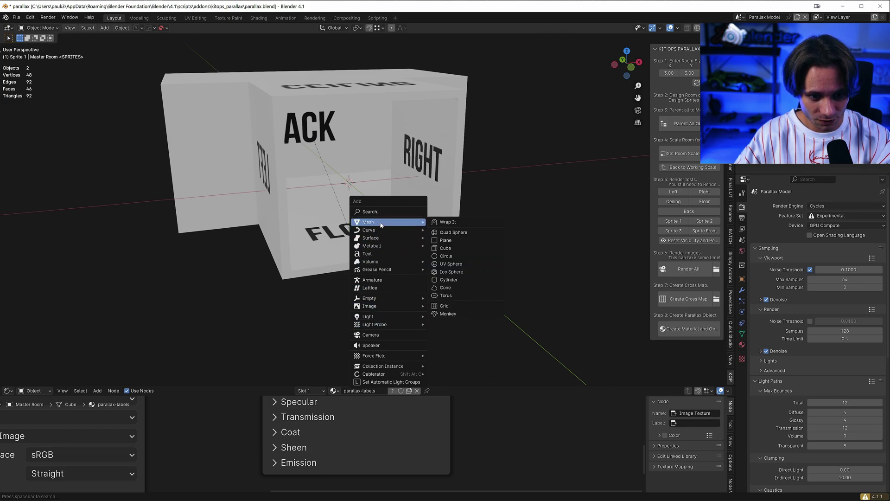
left_click(446, 240)
- Set snapping to Face, then lower the plane onto the room's floor and fine-tune its height along Z
left_click(376, 29)
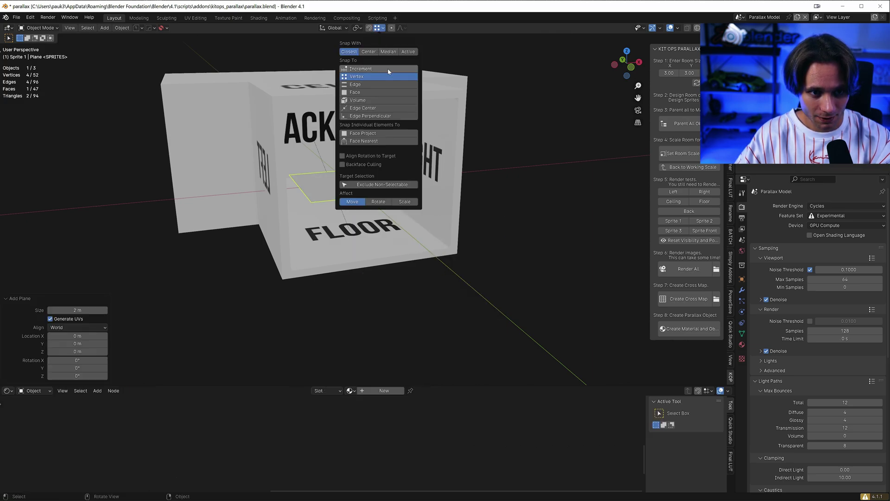
left_click(366, 93)
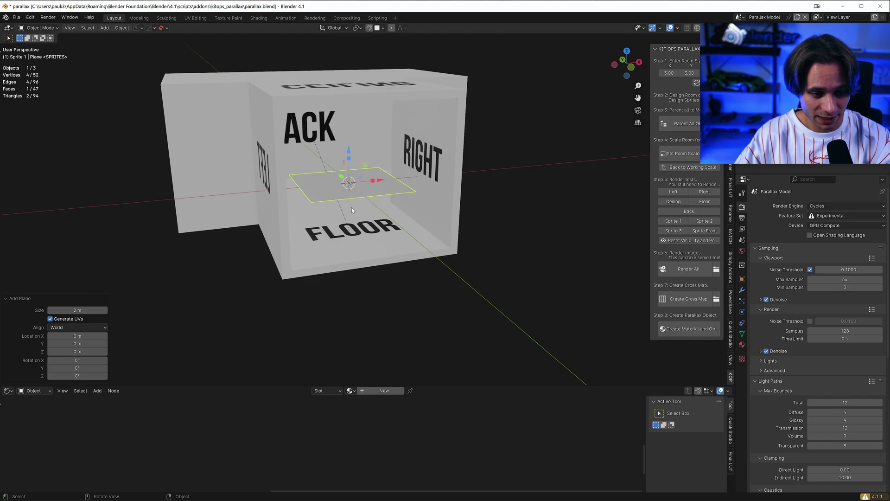
key("g")
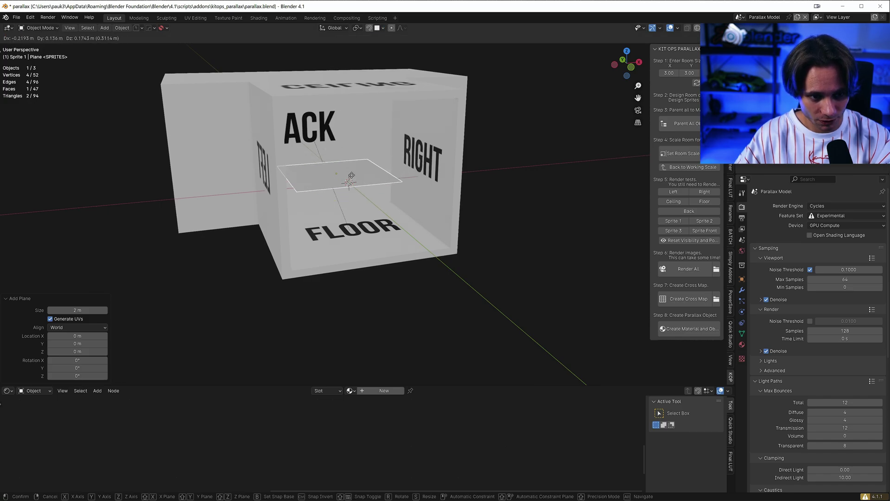
left_click(365, 205)
scroll(384, 243, "up", 3)
middle_click_drag(384, 243, 405, 281)
key("g")
key("z")
left_click(390, 238)
- Scale the floor plane up about 5.04 times and shift it horizontally by about 0.59 m in X and 0.79 m in Y
scroll(402, 247, "down", 5)
key("s")
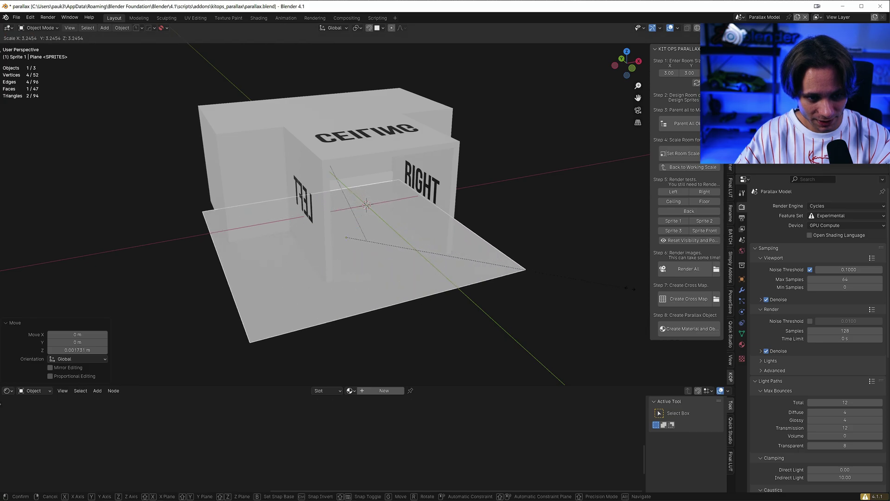
left_click(48, 297)
middle_click_drag(262, 250, 293, 250)
key("g")
key("shift+z")
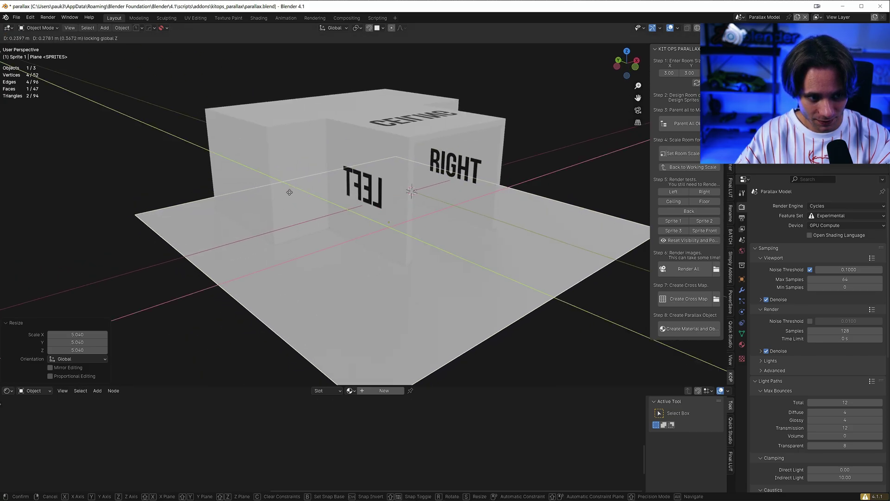
left_click(257, 121)
- Apply the rotation and scale of the floor plane
middle_click_drag(463, 227, 494, 240)
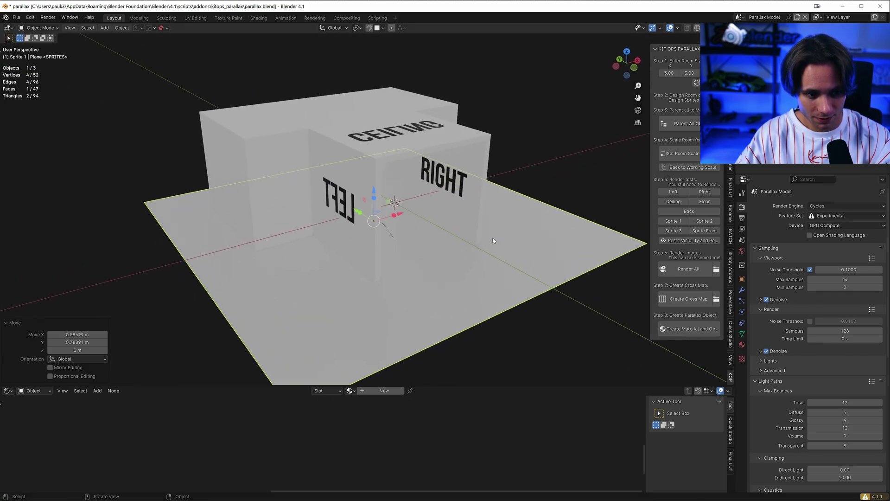
key("ctrl+a")
left_click(321, 223)
middle_click_drag(321, 222, 390, 220)
key("ctrl+a")
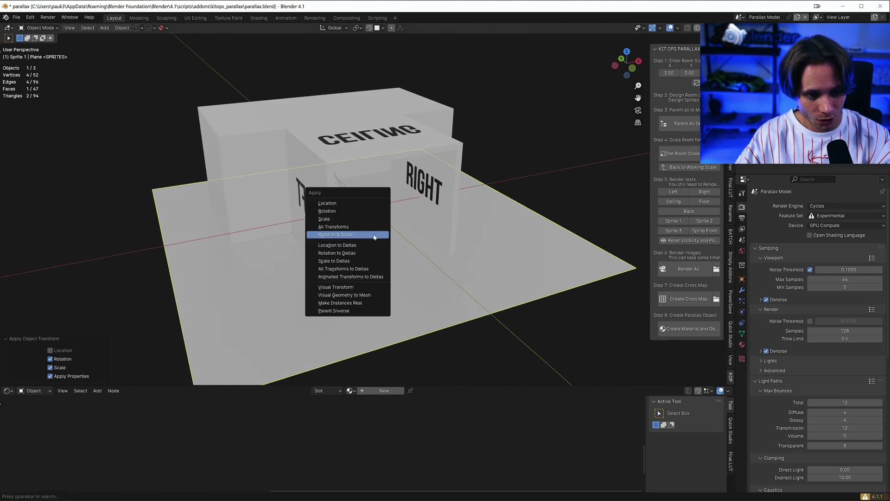
left_click(374, 237)
- Switch the lower editor to the Asset Browser and show the WOOD category of the MAD material library
scroll(387, 246, "up", 5)
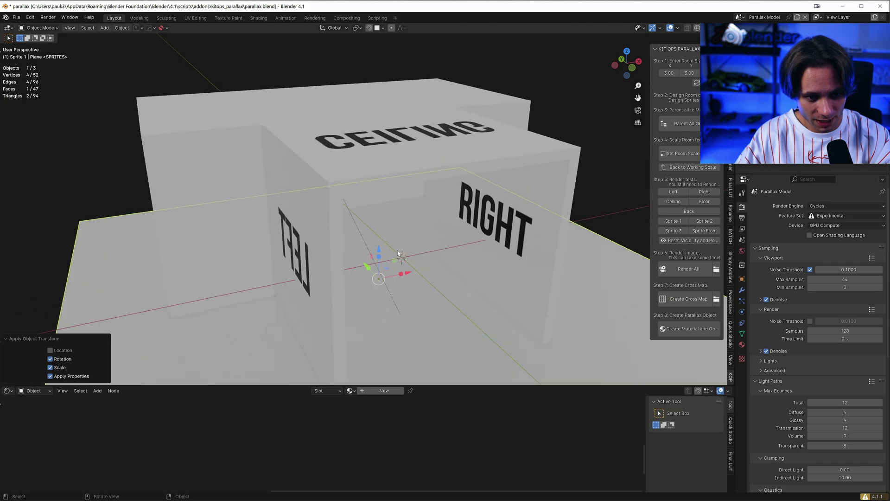
left_click(8, 390)
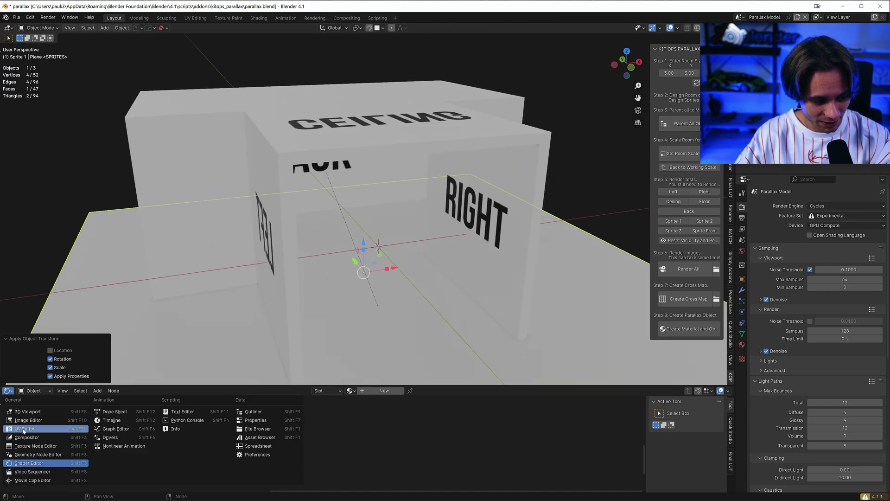
left_click(257, 437)
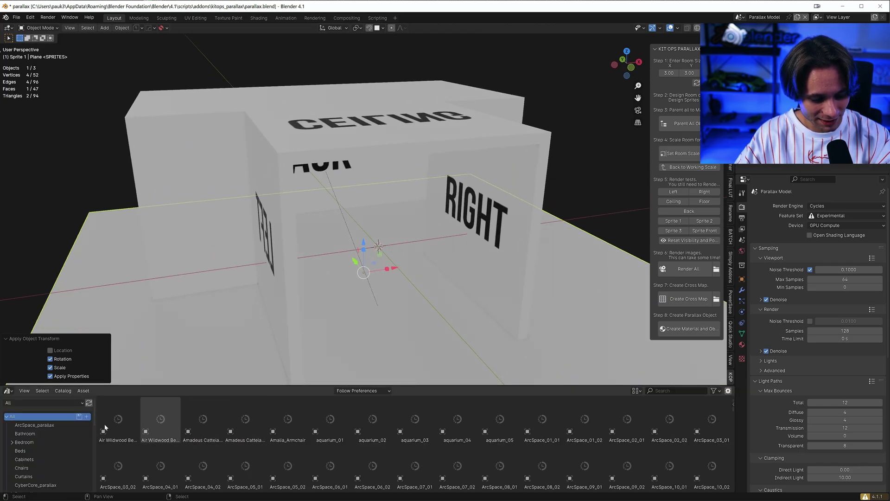
left_click(44, 403)
left_click(144, 394)
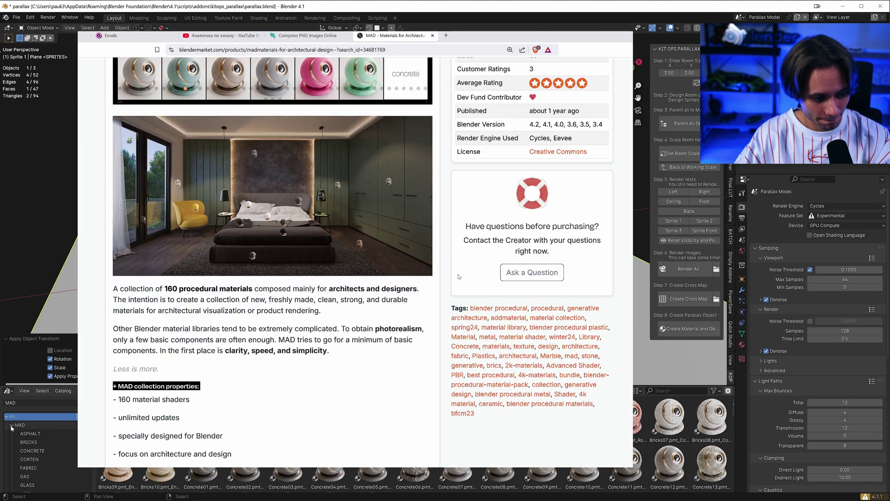
left_click(12, 425)
scroll(40, 439, "down", 2)
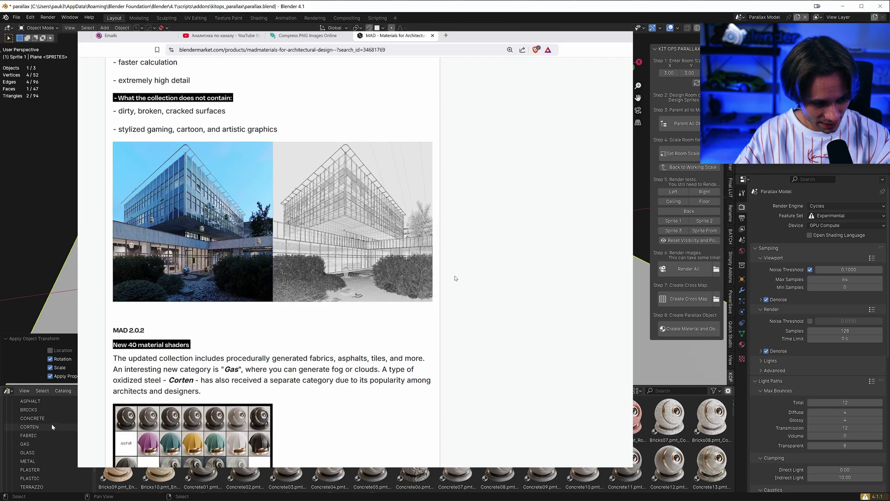
scroll(47, 459, "down", 3)
left_click(46, 473)
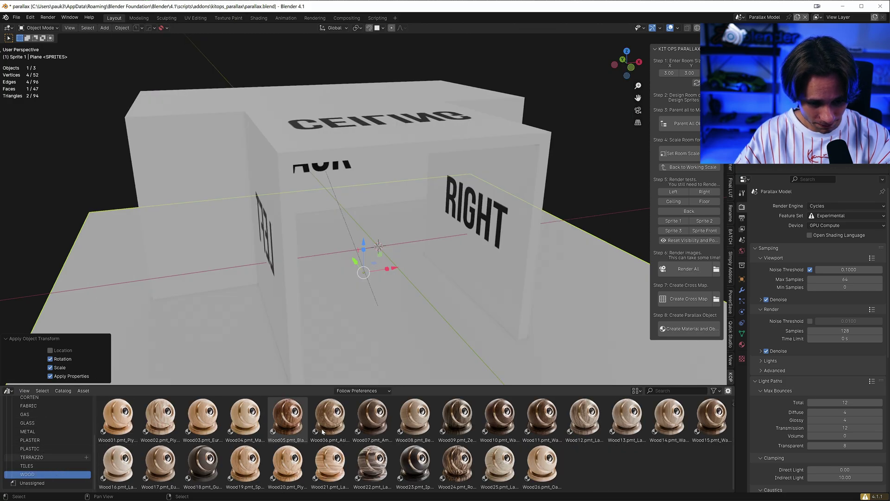
- Try the Wood22 and Wood21 materials on the floor plane
left_click_drag(368, 471, 411, 320)
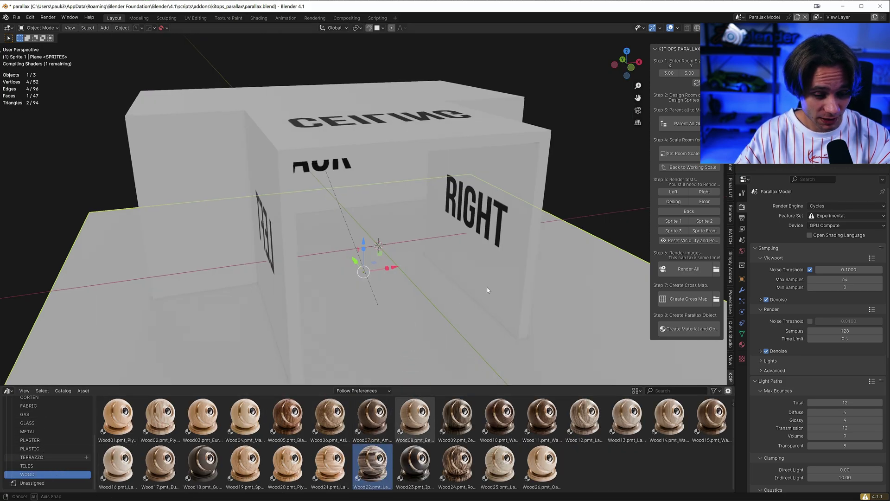
middle_click_drag(486, 288, 504, 279)
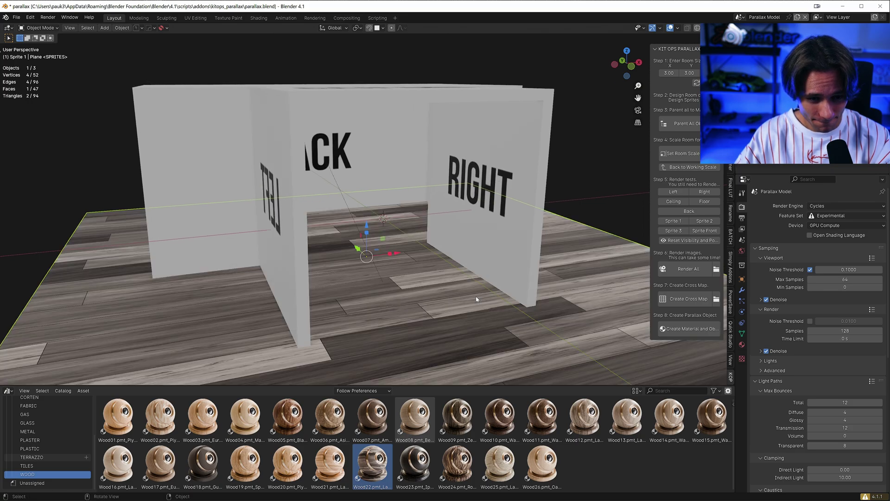
middle_click_drag(476, 298, 452, 302)
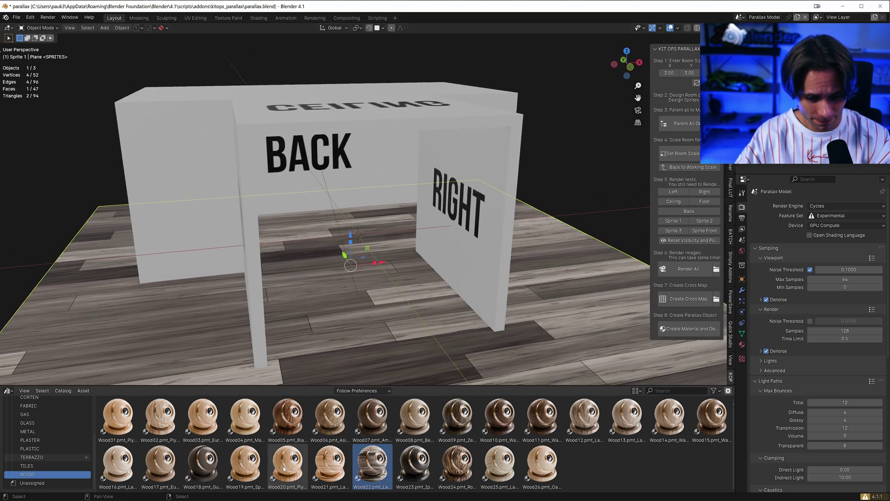
left_click_drag(329, 464, 355, 302)
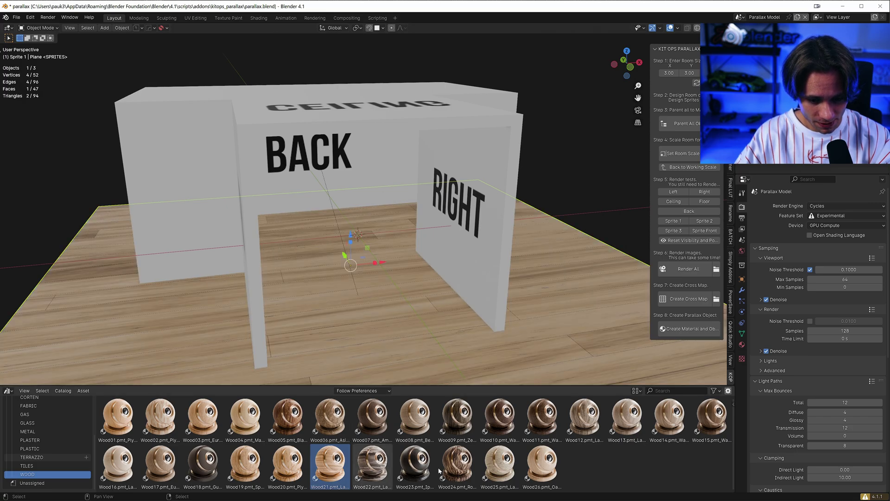
- Apply the dark Wood23 material to the floor plane and rotate the plane 90° about the Z axis
left_click_drag(415, 464, 363, 265)
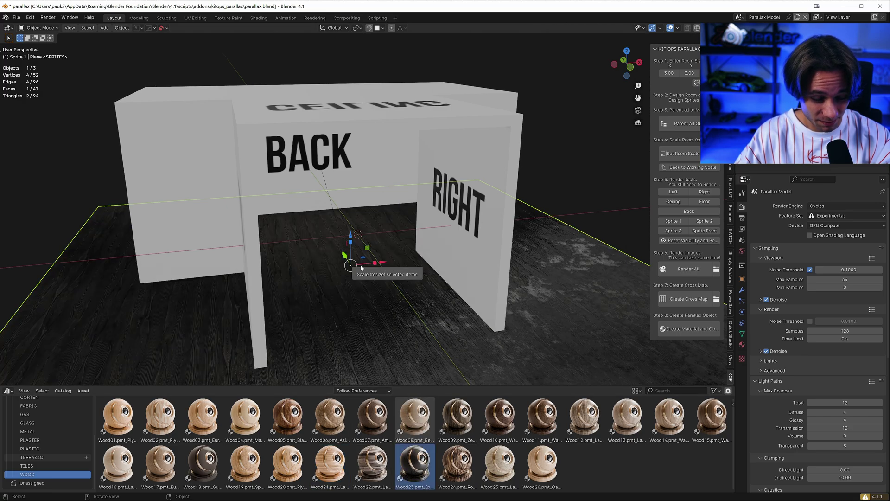
middle_click_drag(397, 308, 425, 284)
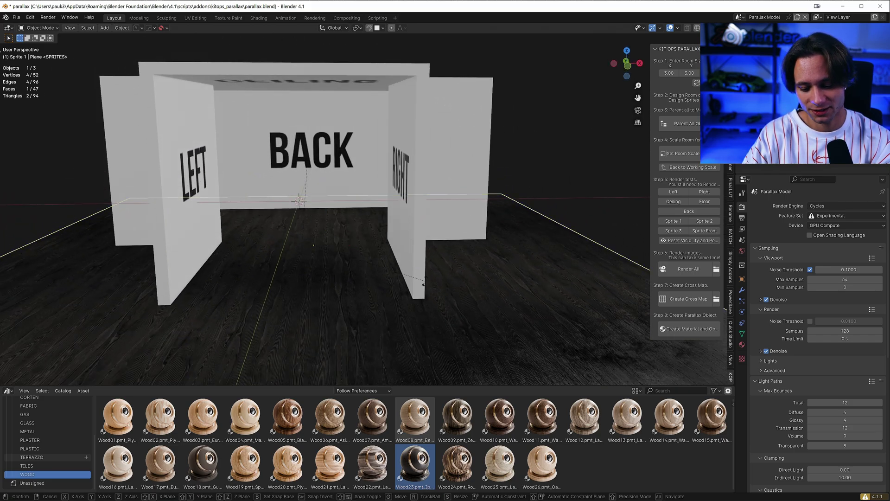
key("r")
key("z")
key("9")
key("0")
key("Return")
- Enlarge the floor plane about 1.41 times to adjust the scale of the planks
middle_click_drag(466, 254, 491, 243)
key("s")
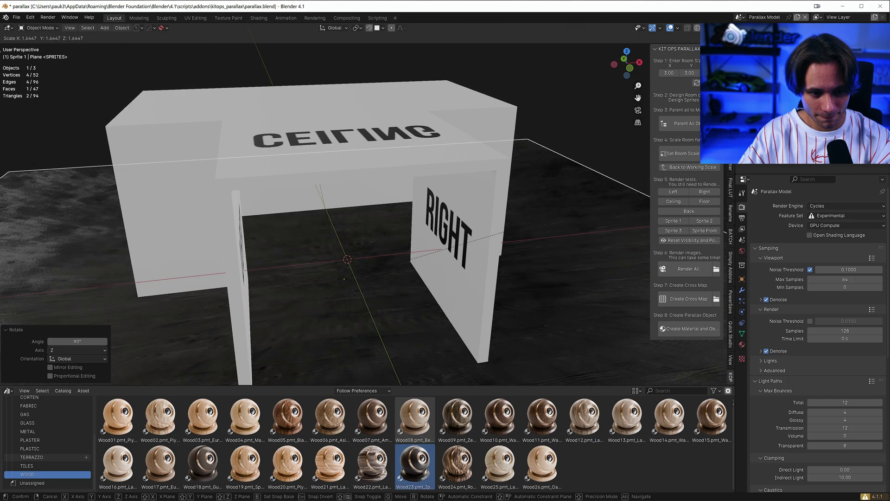
left_click(586, 238)
middle_click_drag(586, 238, 362, 264)
scroll(362, 264, "up", 8)
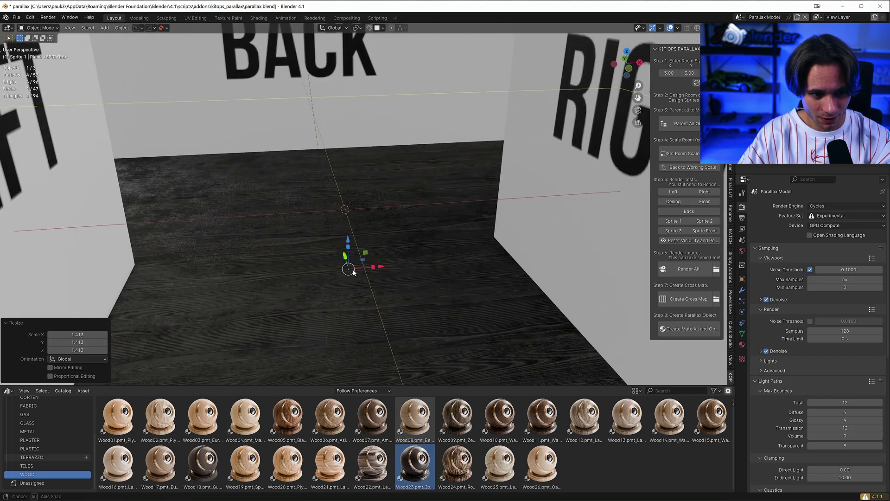
left_click(434, 218)
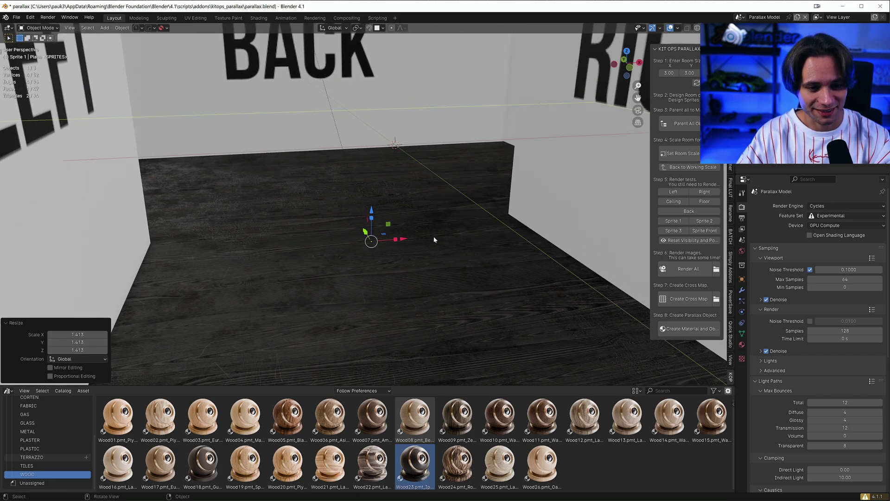
- Add a second material slot with a new material to the Master Room object
scroll(433, 227, "down", 8)
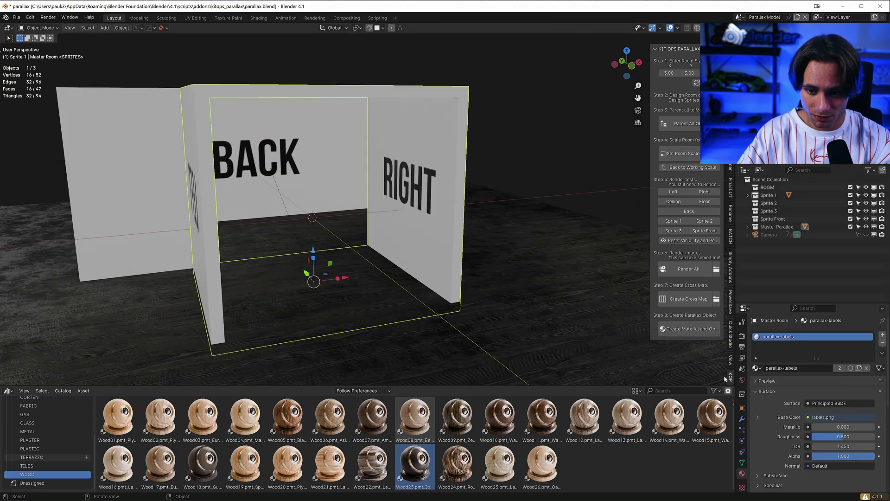
left_click_drag(777, 302, 779, 267)
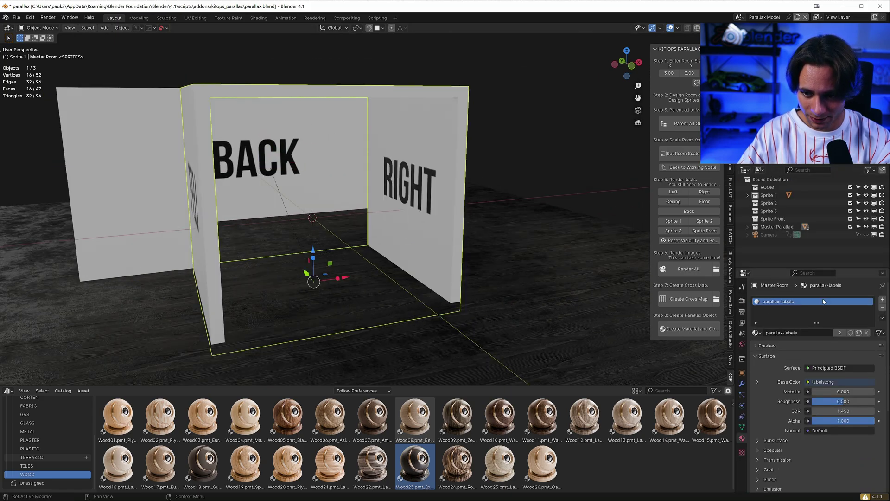
left_click(882, 300)
middle_click_drag(392, 203, 513, 149)
left_click(820, 346)
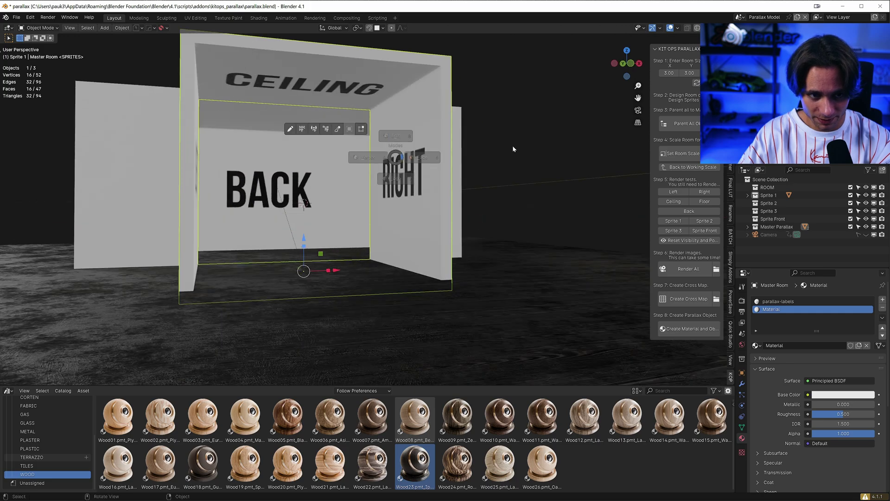
- Assign the new Material slot to the ceiling face of the Master Room and return to Object Mode
left_click(514, 149)
left_click(330, 81)
left_click(771, 309)
left_click(771, 346)
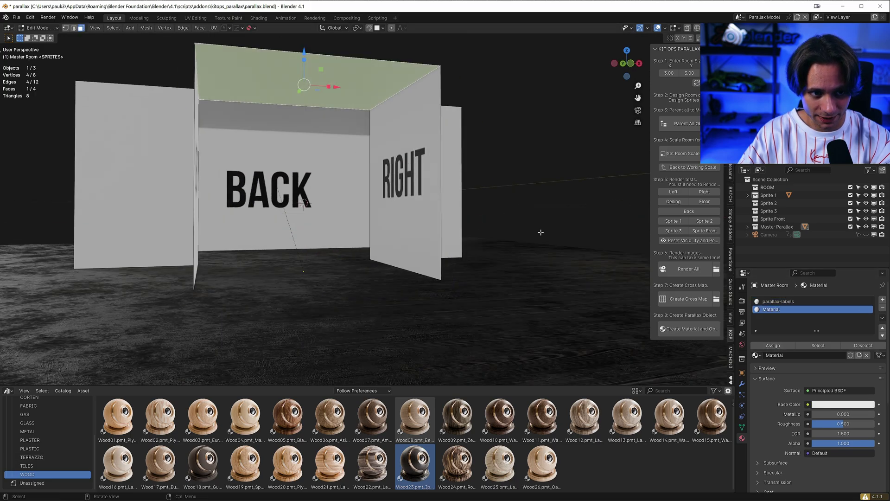
key("Tab")
- Replace the Master Room's parallax-labels material with Concrete05 from the CONCRETE category
middle_click_drag(352, 157, 359, 185)
left_click(825, 302)
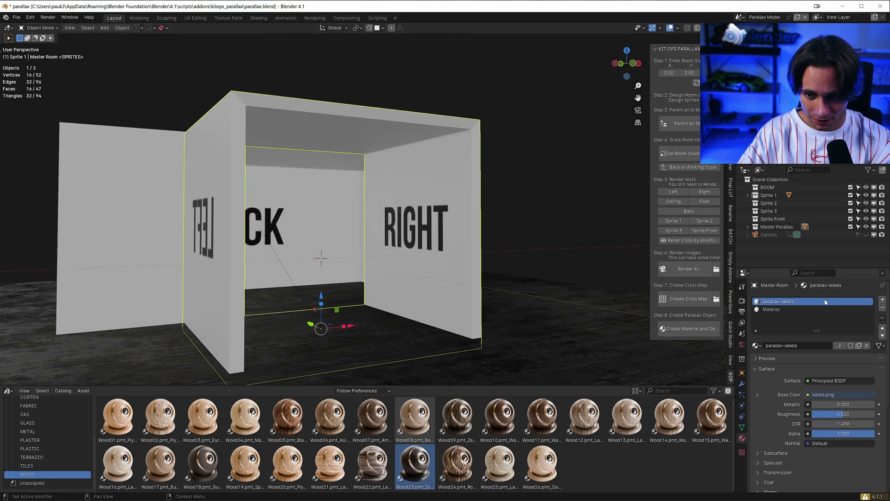
scroll(39, 440, "up", 2)
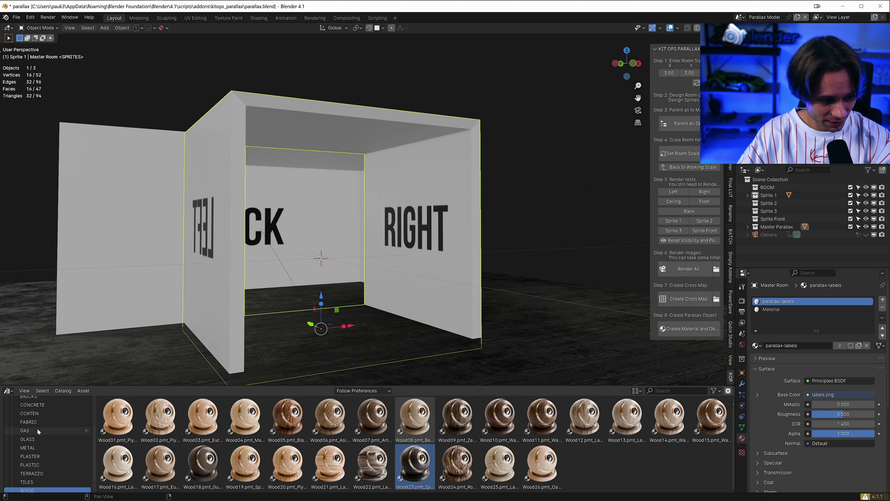
left_click(44, 404)
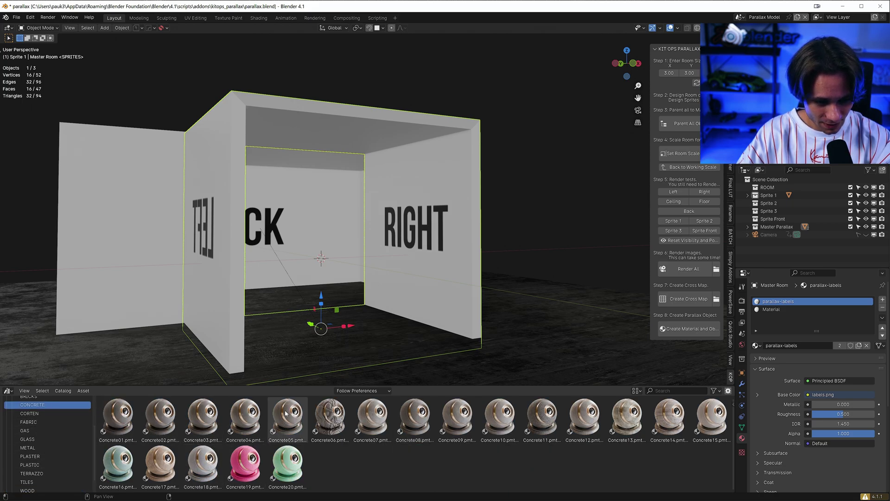
left_click_drag(286, 417, 464, 244)
middle_click_drag(465, 244, 475, 248)
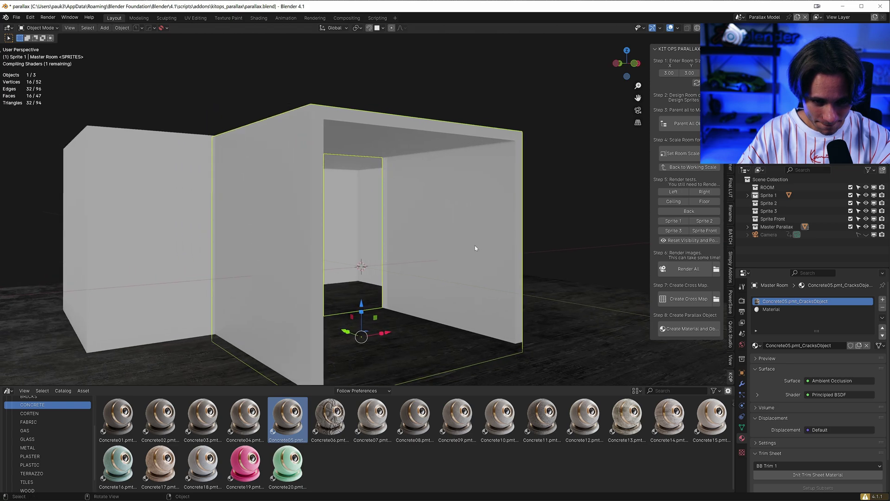
middle_click_drag(453, 276, 468, 276)
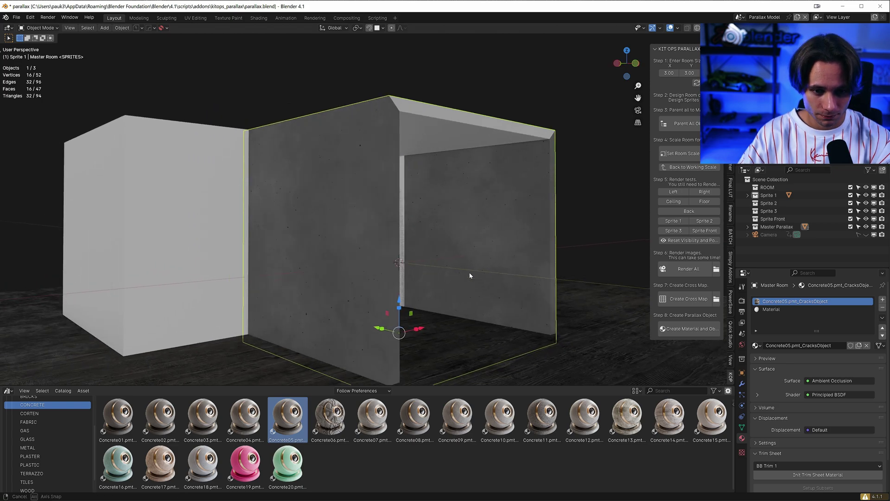
- Replace the Back Area object's parallax-labels material with a new default material
scroll(469, 276, "up", 5)
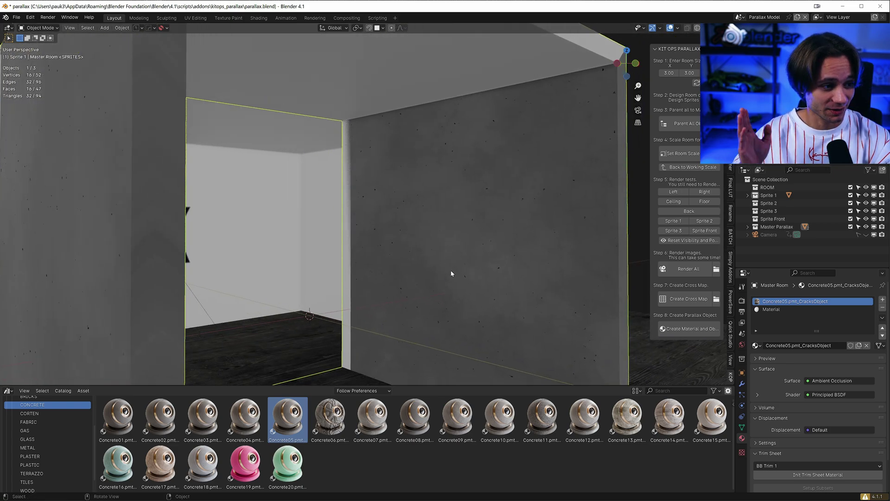
middle_click_drag(452, 274, 312, 212)
scroll(471, 239, "down", 4)
left_click(291, 191)
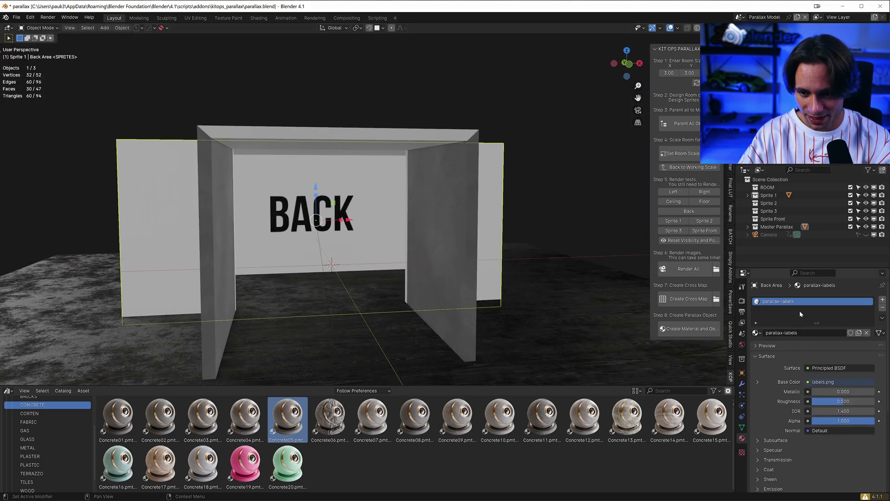
left_click(866, 333)
left_click(838, 334)
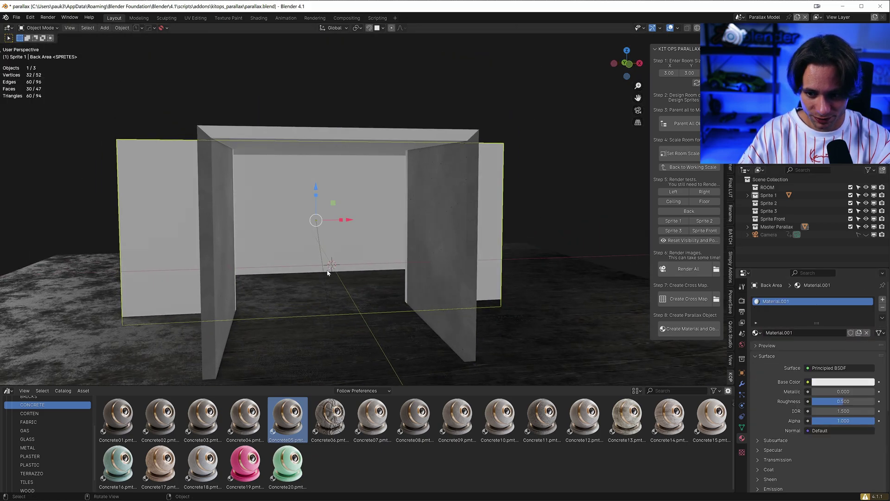
- Try to merge the Back Area's three rear wall faces at center, and undo the merge
middle_click_drag(328, 273, 399, 218)
key("Tab")
left_click(237, 212)
left_click(276, 212, "shift")
key("Tab")
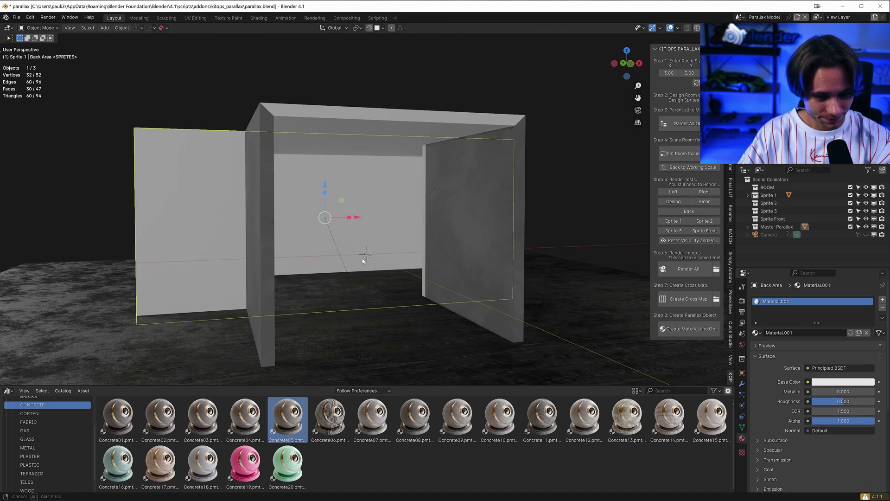
middle_click_drag(362, 258, 354, 254)
key("Tab")
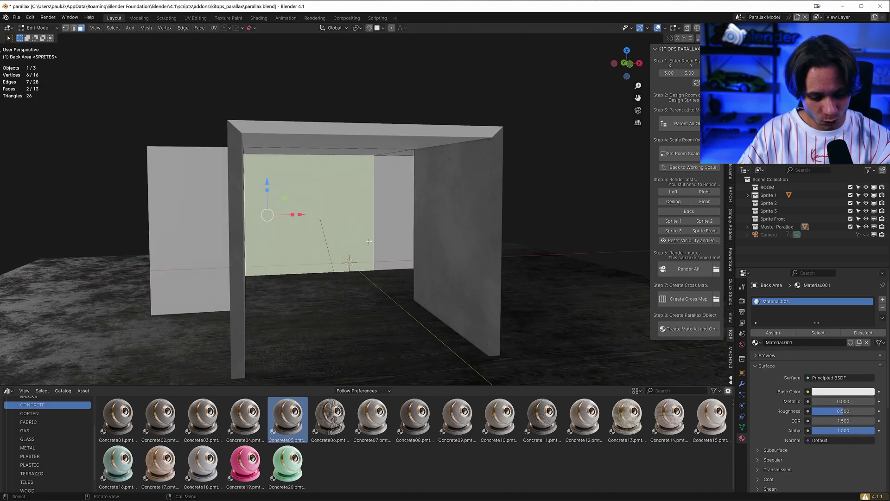
left_click(394, 232, "shift")
key("m")
left_click(408, 232)
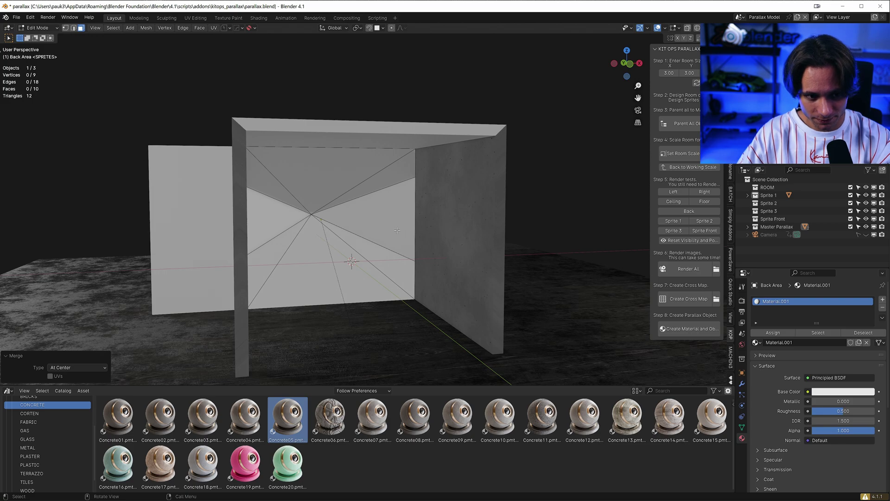
key("ctrl+z")
middle_click_drag(397, 230, 379, 230)
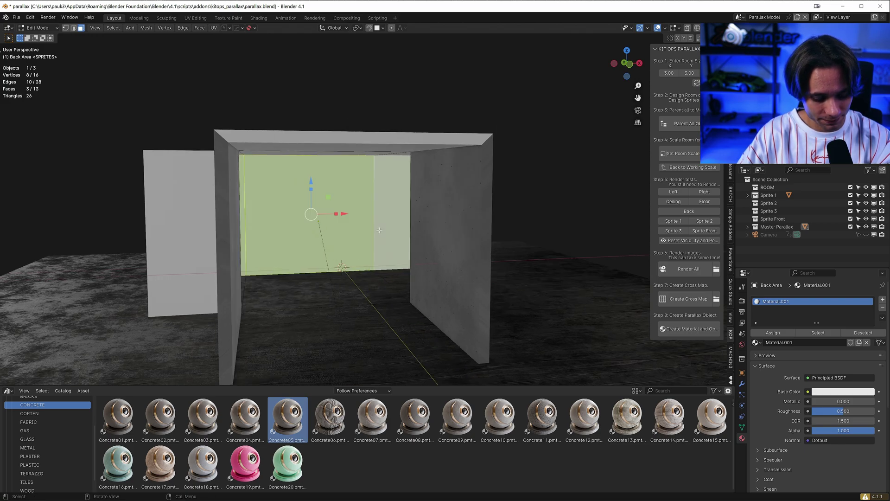
- Add a second material slot with a new material to the Back Area object
left_click(883, 300)
key("Tab")
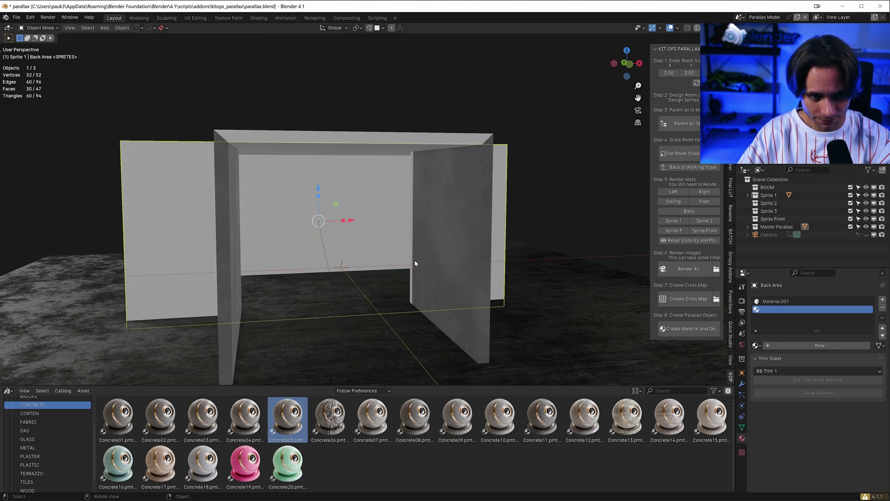
left_click(819, 345)
- Try the Tiles03 and Tiles05 materials from the TILES category on the Back Area's rear wall
scroll(410, 290, "up", 4)
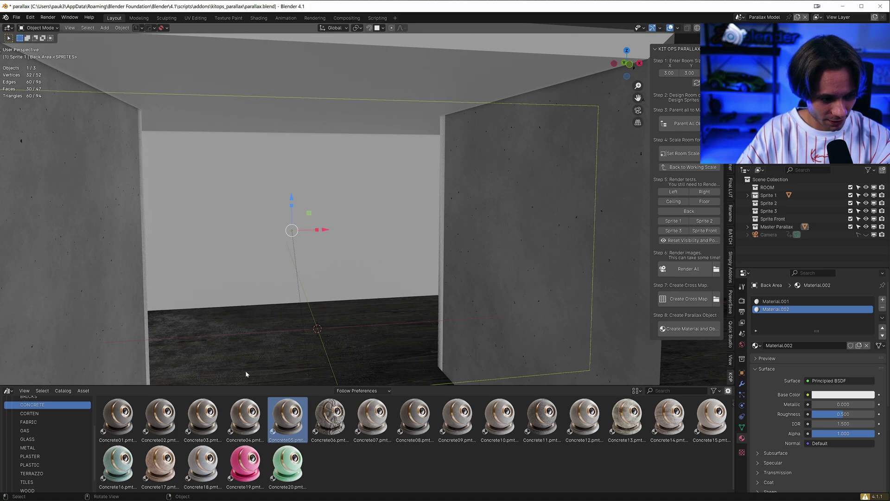
left_click(39, 483)
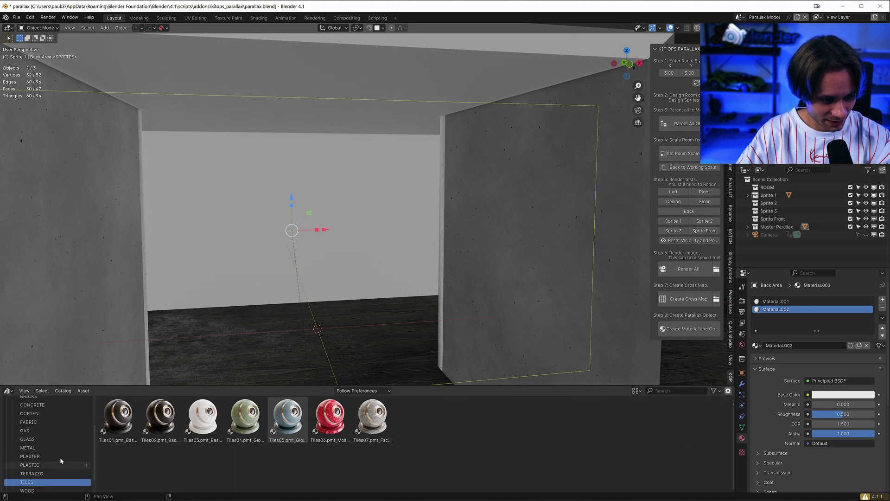
left_click_drag(202, 416, 284, 222)
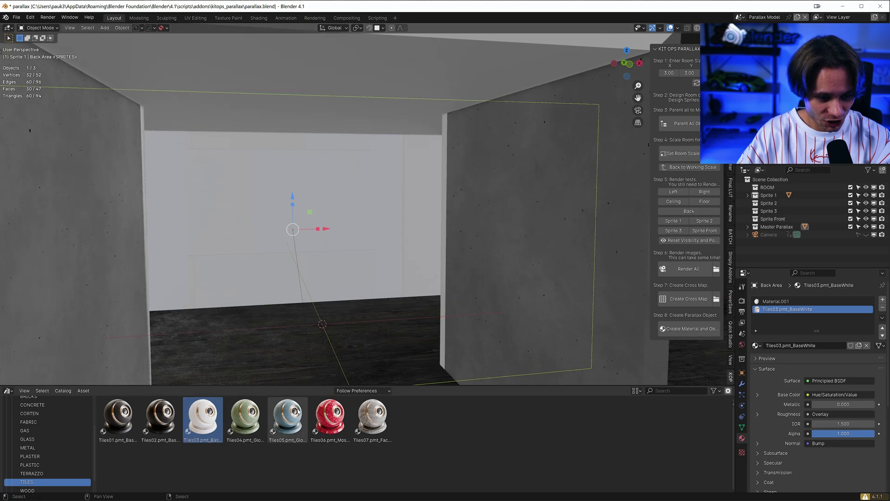
left_click_drag(298, 411, 286, 218)
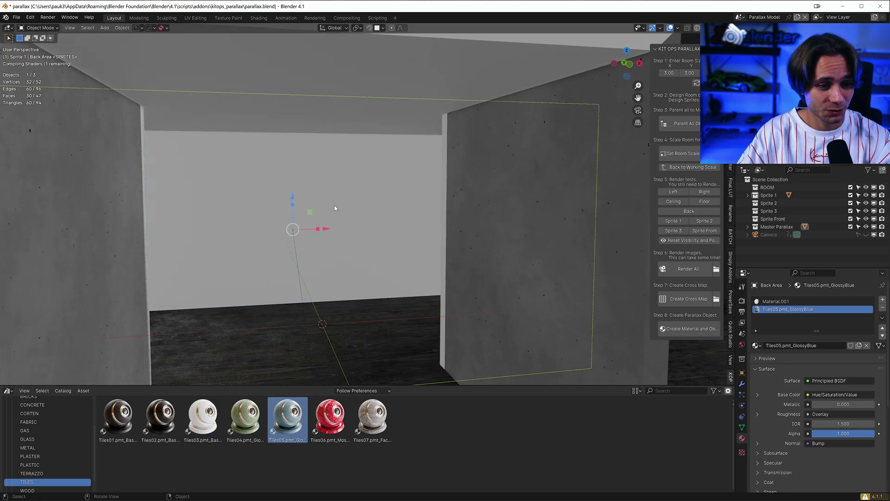
middle_click_drag(363, 224, 372, 223)
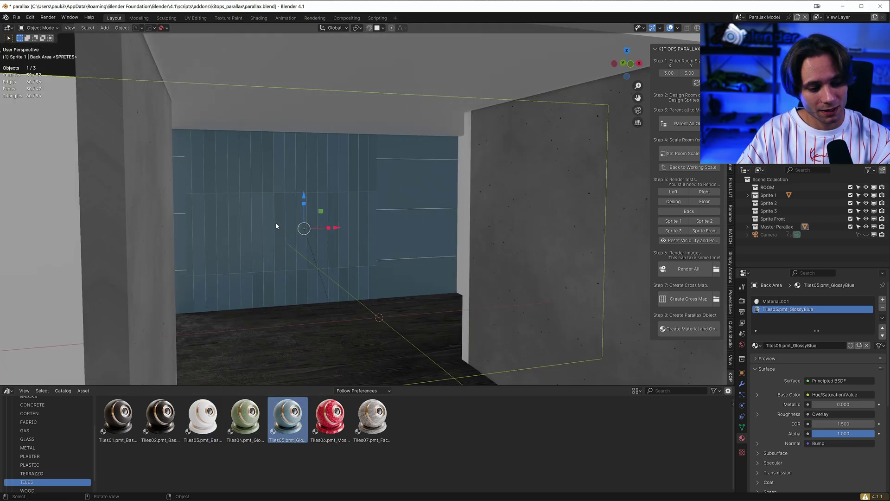
- Remove the tile material slot from the Back Area object
scroll(49, 447, "up", 3)
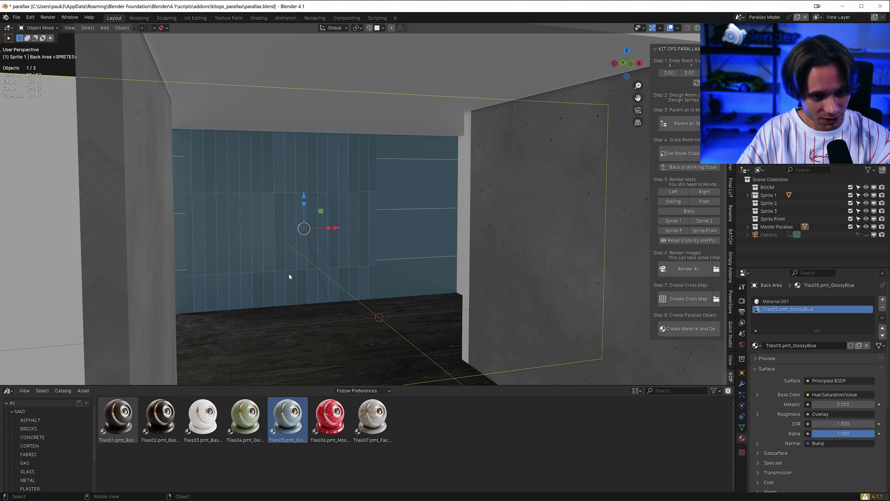
middle_click_drag(288, 276, 329, 264)
left_click(881, 308)
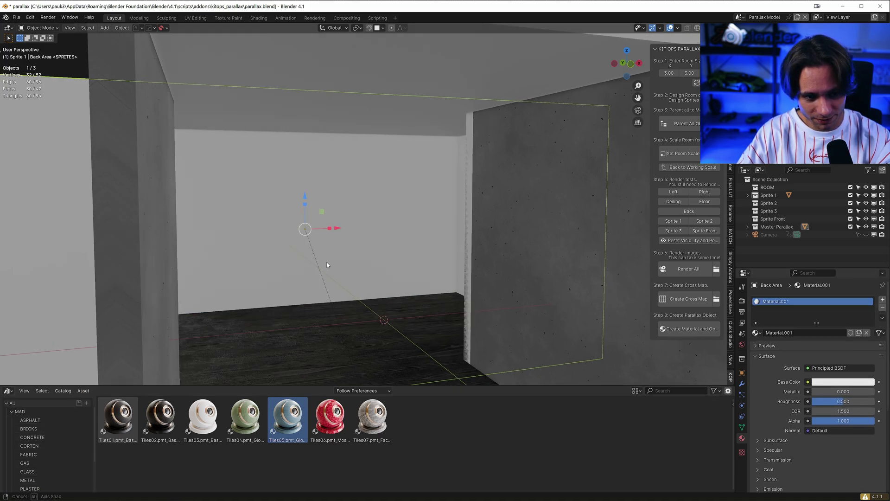
- Add a mesh plane and rotate it 90° about the X axis to stand upright
key("shift+a")
mouse_move(324, 262)
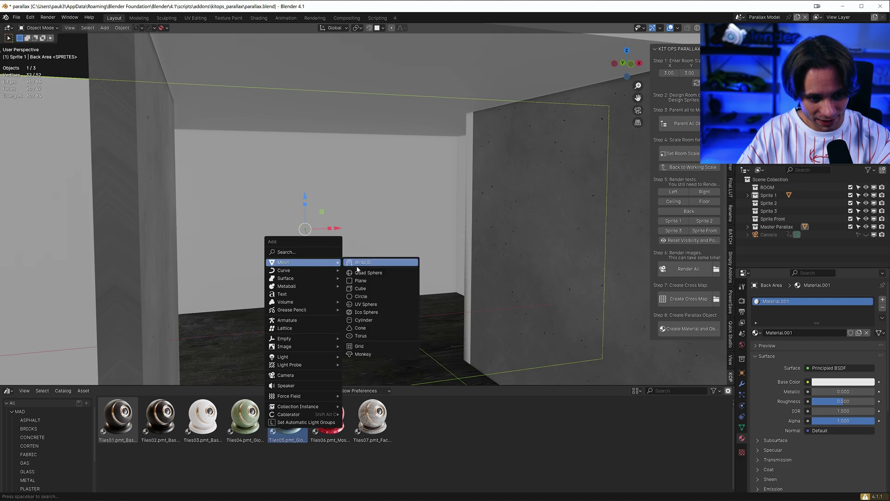
left_click(364, 260)
type("rx90")
key("Return")
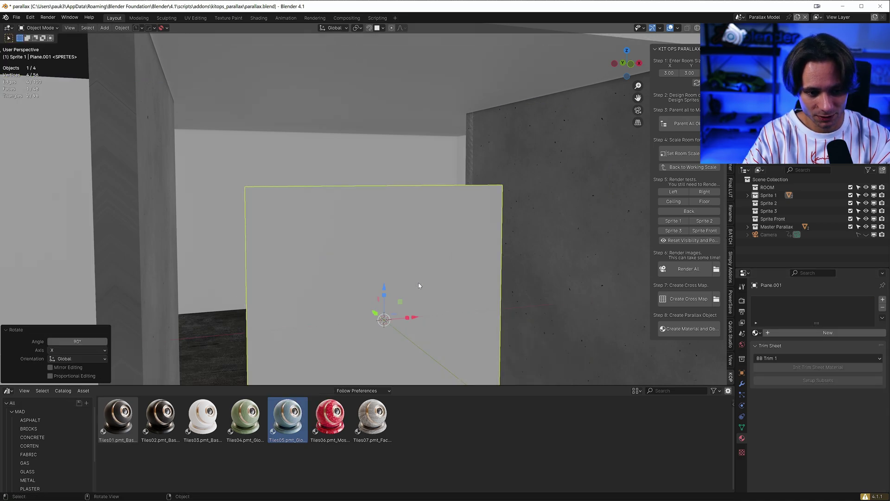
- Move the upright plane about 4.46 m along Y and -0.10 m along X to the room's back wall
key("KP_7")
key("g")
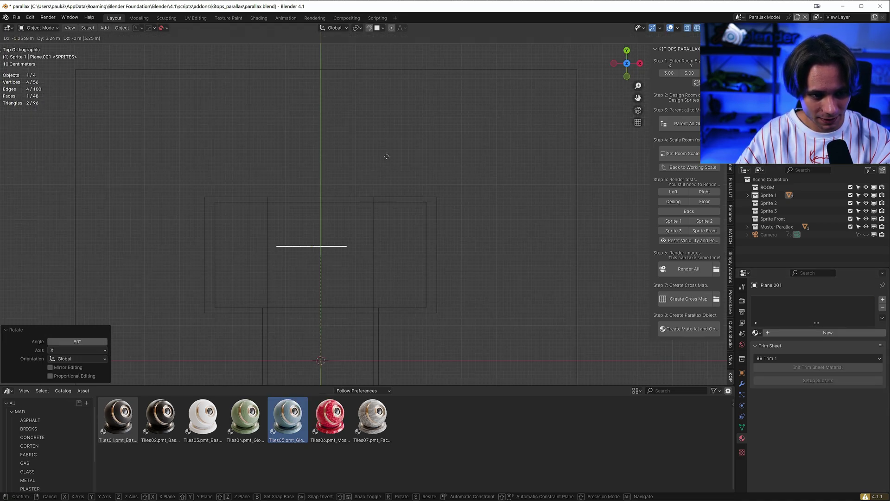
left_click(394, 91)
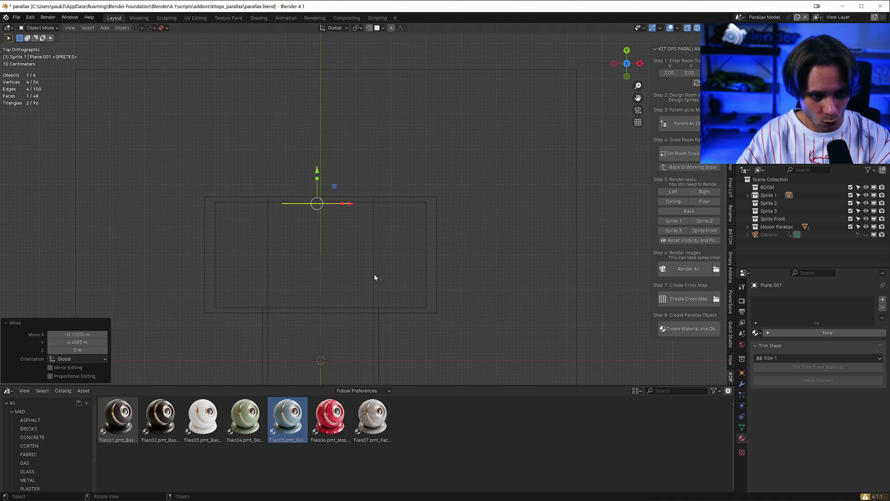
middle_click_drag(374, 276, 384, 199)
key("shift+z")
- Enlarge the back plane about 1.56 times and raise it about 0.32 m along Z
key("s")
left_click(433, 192)
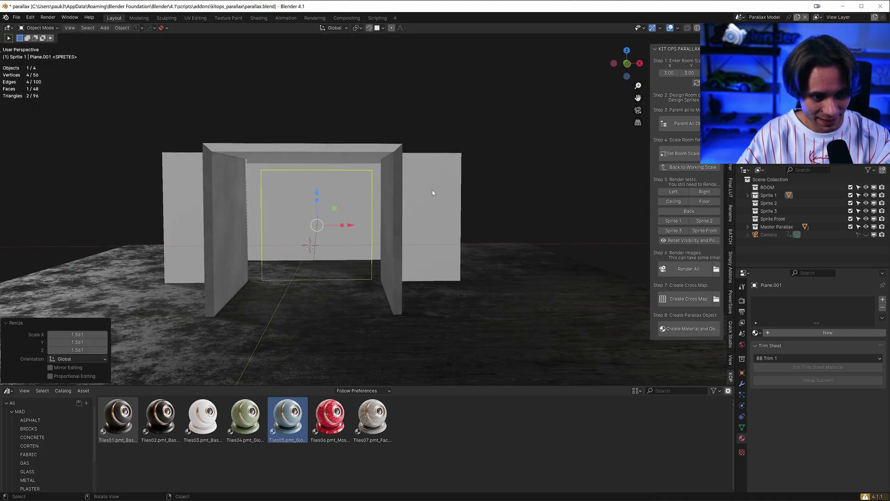
key("g")
key("z")
left_click(423, 179)
- Stretch the back plane about 2.47 times along X and apply its rotation and scale
key("s")
key("x")
right_click(444, 186)
key("s")
key("x")
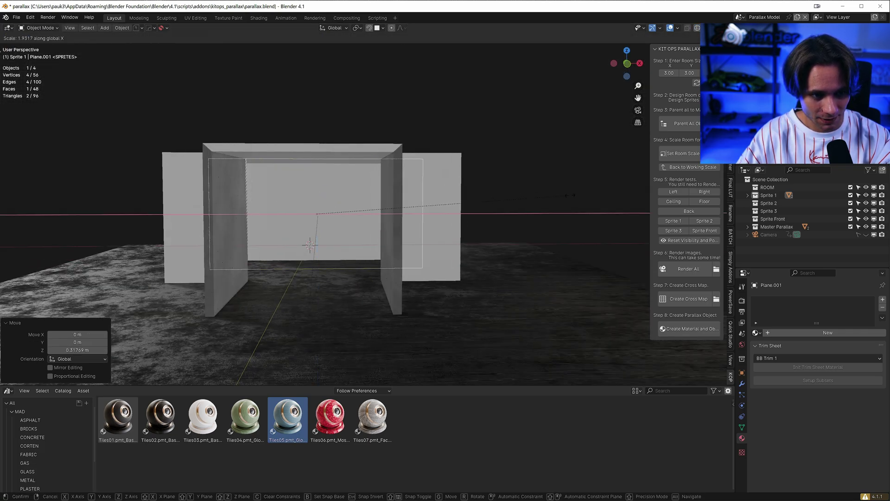
left_click(635, 199)
middle_click_drag(419, 235, 455, 240)
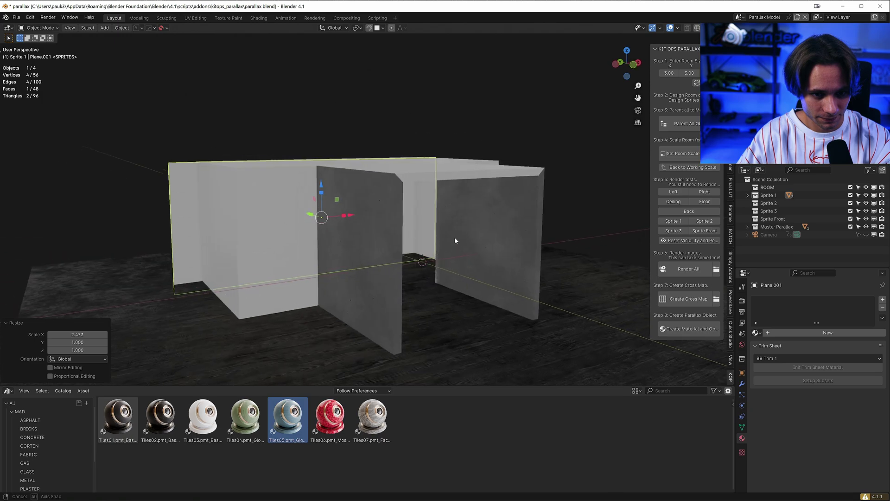
key("ctrl+a")
left_click(452, 241)
- Apply the Concrete06 material from the CONCRETE category to the back plane
scroll(363, 255, "up", 5)
middle_click_drag(364, 255, 338, 238)
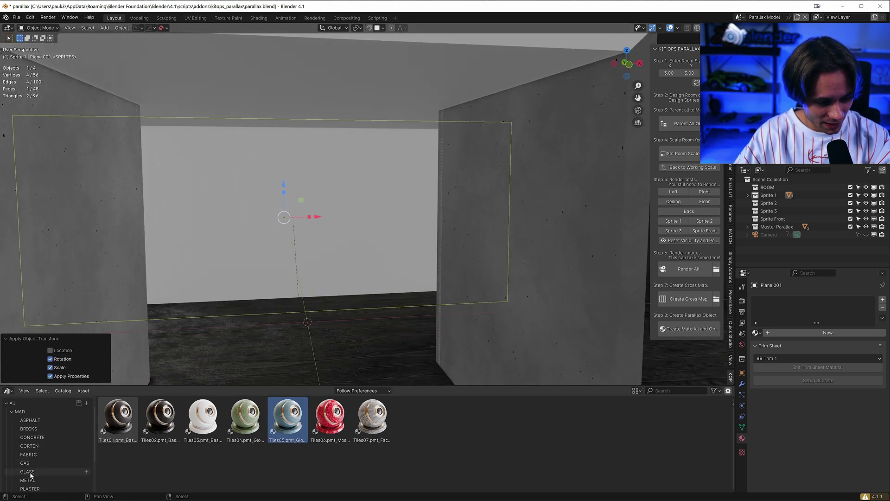
scroll(32, 474, "down", 2)
left_click(35, 456)
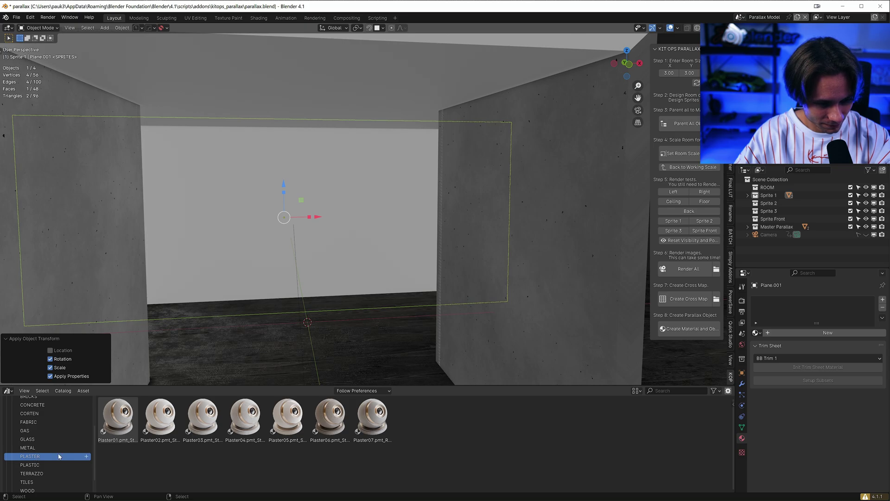
scroll(52, 466, "down", 2)
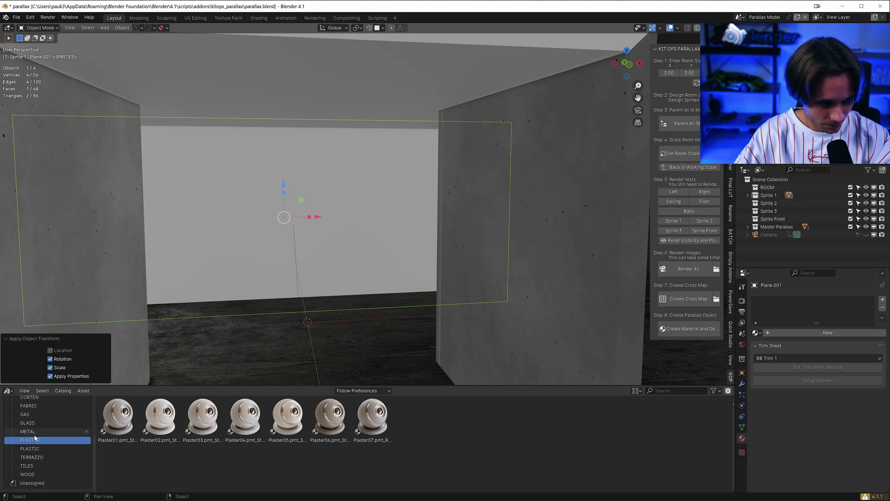
left_click(36, 397)
scroll(37, 421, "up", 4)
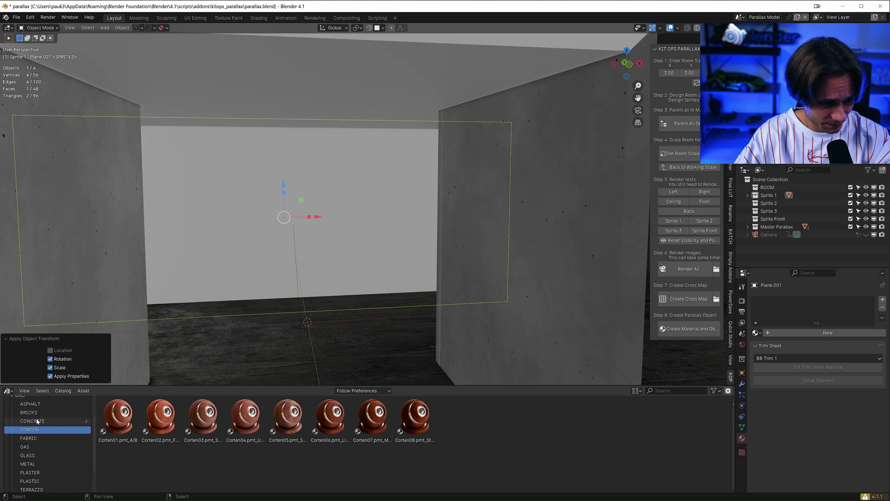
left_click(36, 422)
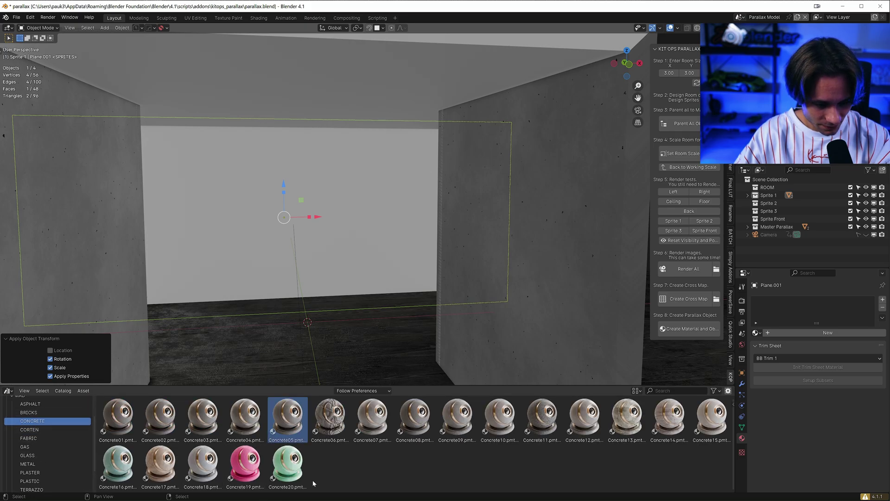
left_click_drag(330, 415, 310, 236)
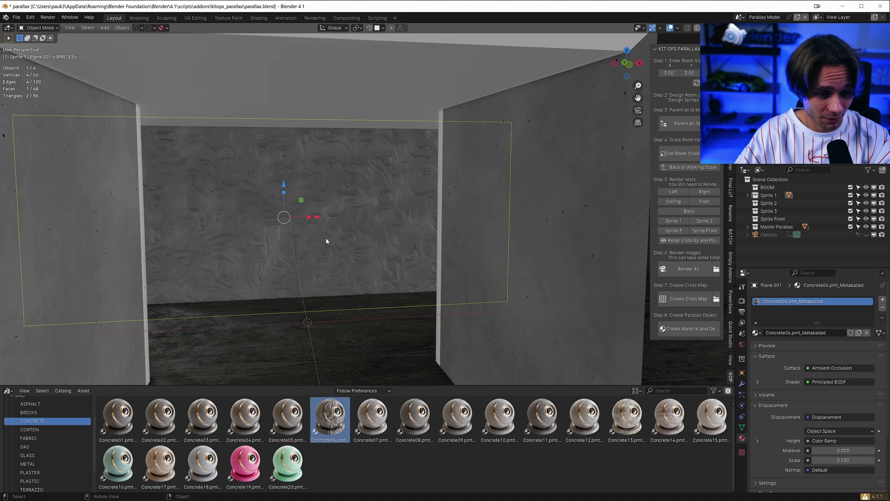
- Add an area light at the world origin inside the room
scroll(336, 238, "up", 5)
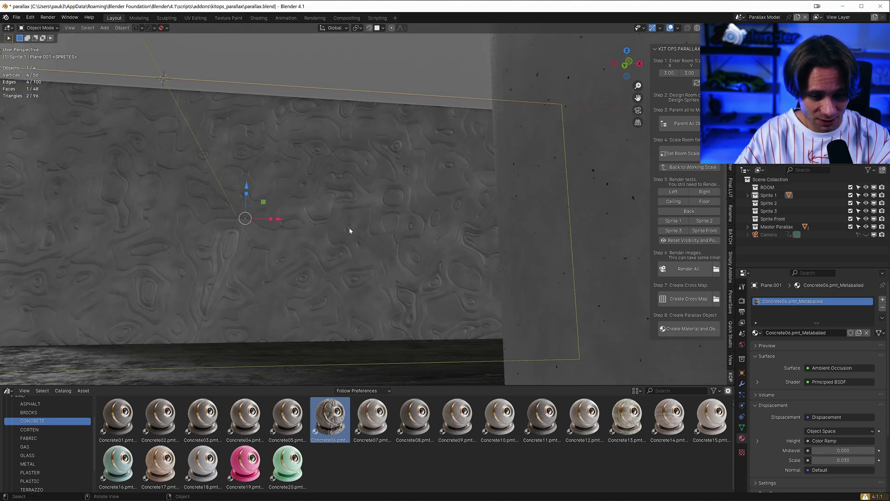
middle_click_drag(350, 232, 230, 154)
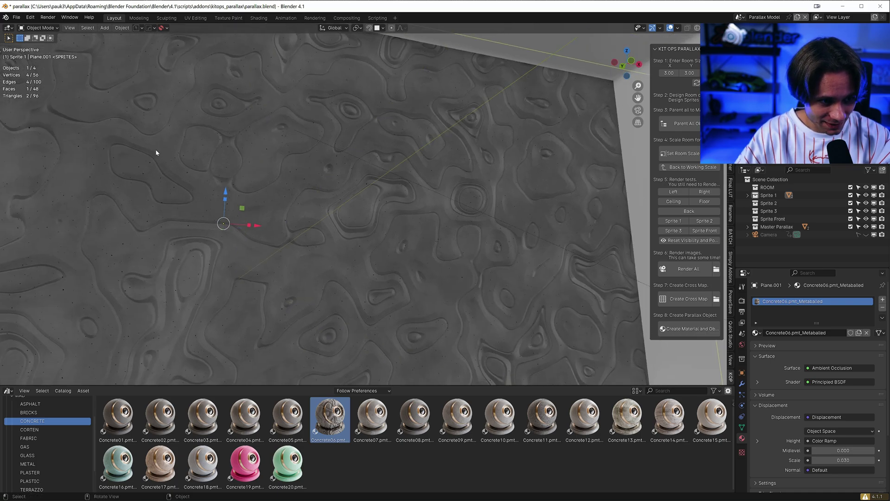
scroll(143, 165, "down", 5)
middle_click_drag(142, 165, 370, 203)
scroll(303, 227, "up", 3)
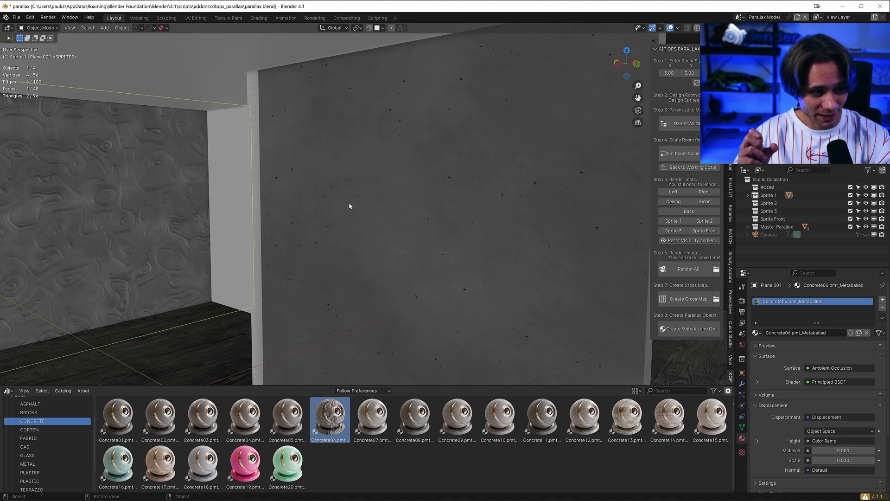
middle_click_drag(348, 202, 291, 218)
key("shift+a")
mouse_move(269, 313)
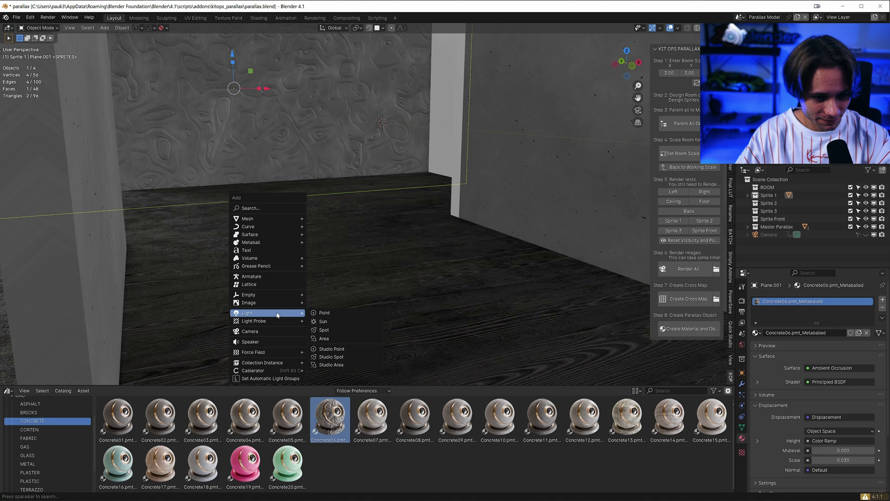
left_click(342, 338)
- Raise the area light about 1.73 m along Z to just below the ceiling
middle_click_drag(353, 320, 382, 258)
key("KP_1")
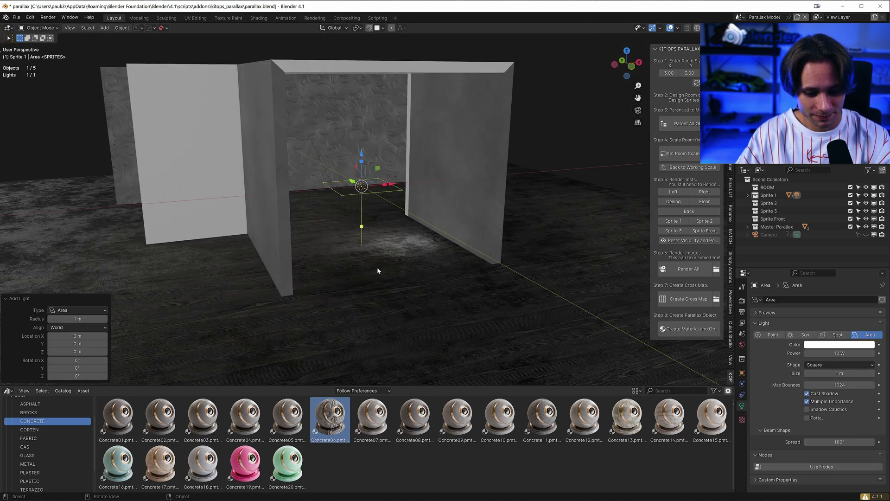
key("g")
key("z")
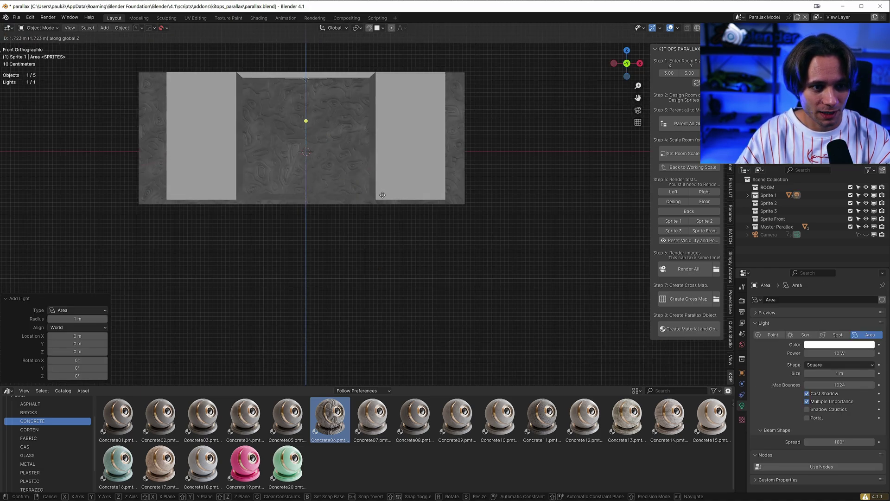
left_click(378, 192)
middle_click_drag(315, 112, 323, 129, "shift")
key("KP_5")
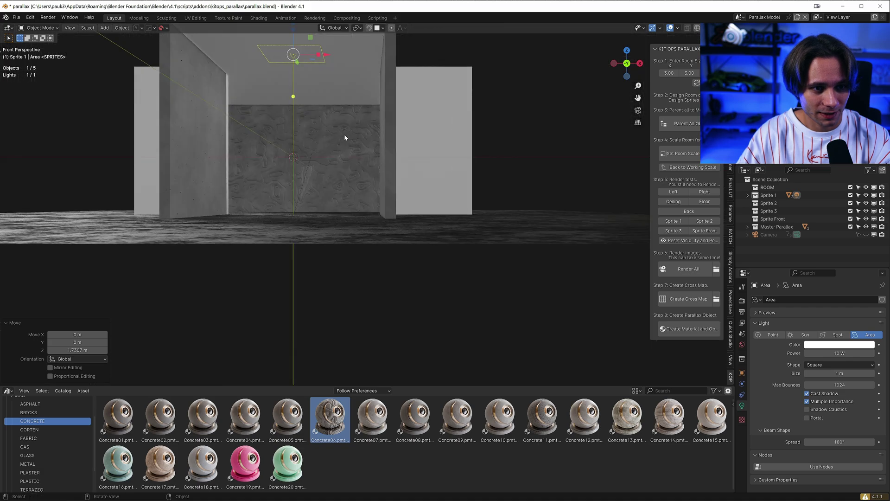
- Scale the area light about 1.25 times and duplicate it about 3.07 m along Y into the rear part of the room
key("s")
left_click(389, 176)
key("grave")
left_click(389, 179)
key("alt+z")
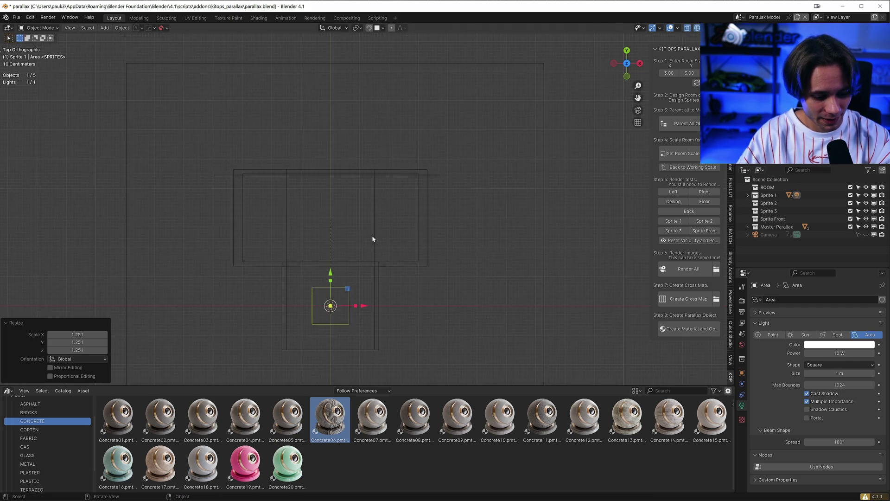
key("shift+d")
key("y")
left_click(383, 151)
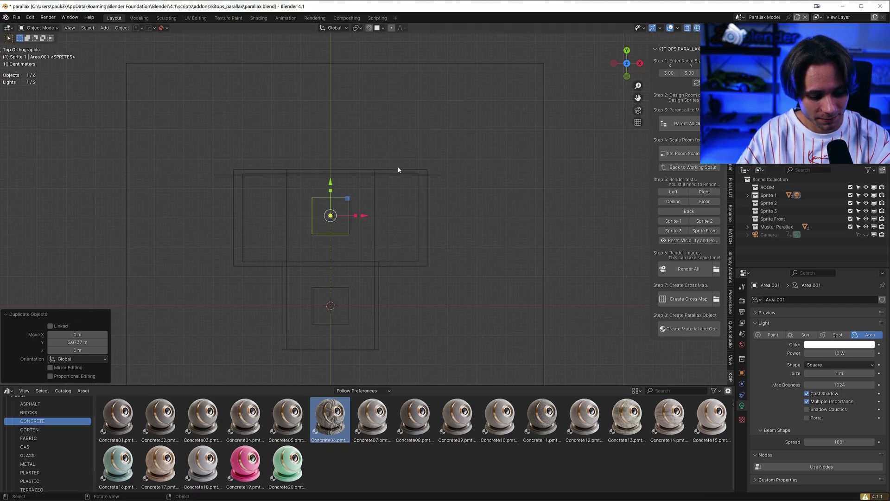
- Enlarge the duplicated area light about 1.96 times and shift it about -0.09 m along Y
key("s")
left_click(563, 247)
key("g")
key("y")
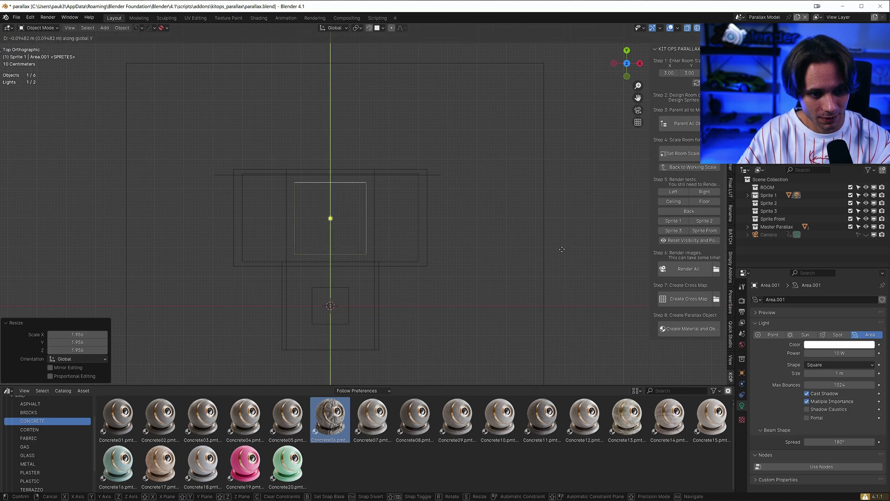
left_click(560, 251)
- Set the power of the rear area light to 25 W
middle_click_drag(456, 273, 471, 224)
key("shift+z")
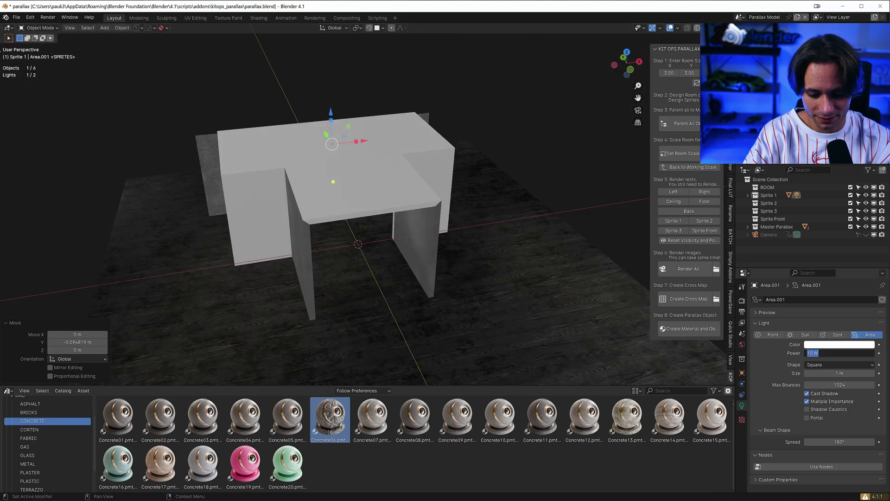
middle_click_drag(428, 160, 383, 272)
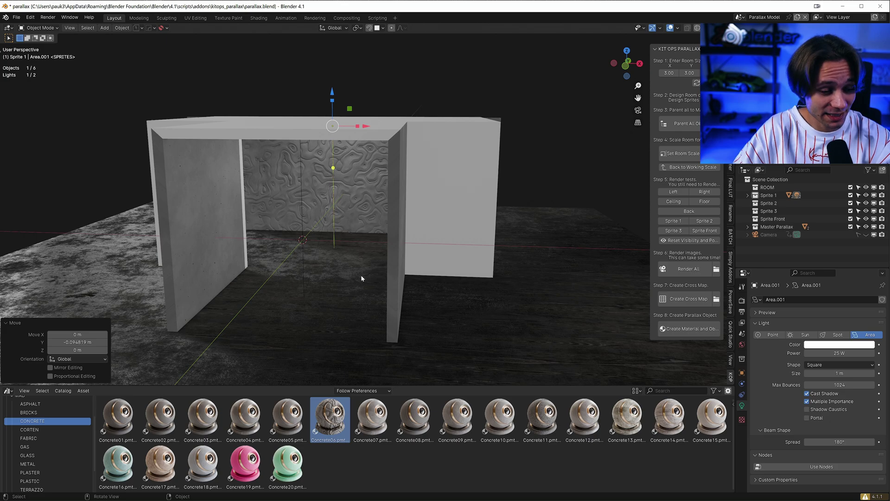
- Show the Beds category of the Furniture_Collection_FULL_BLENDER asset library and enlarge the asset browser area
left_click(8, 391)
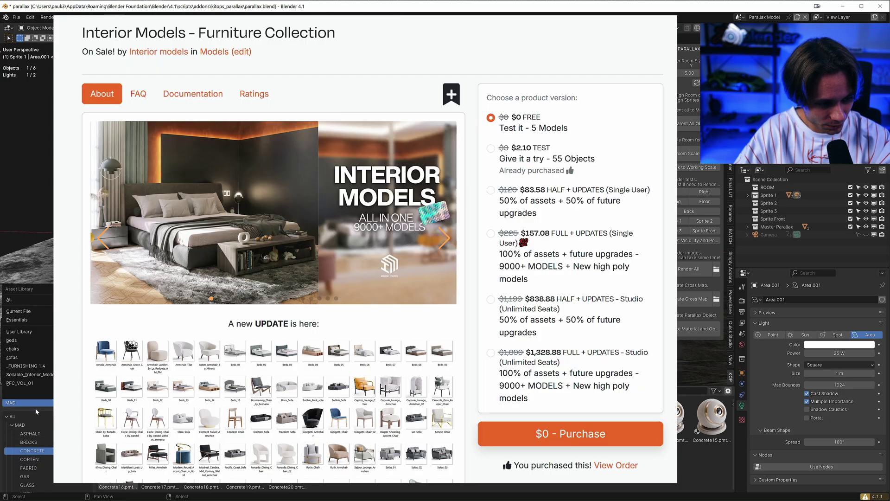
left_click(39, 403)
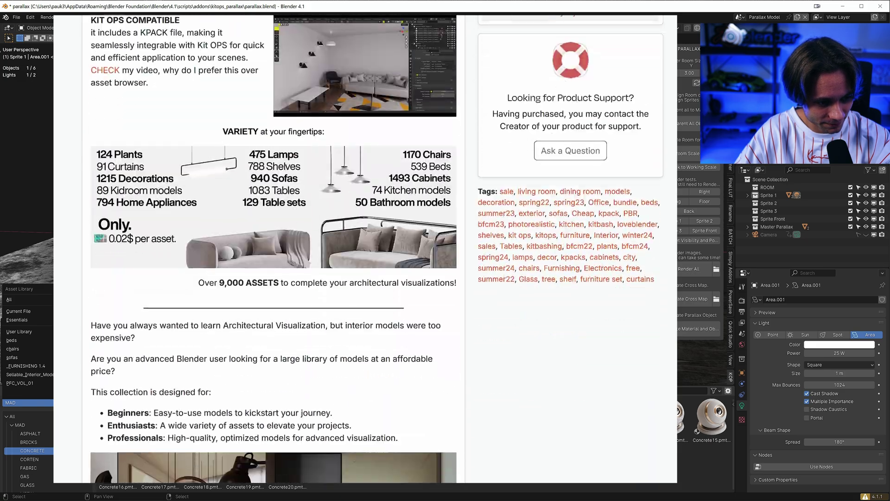
left_click(93, 345)
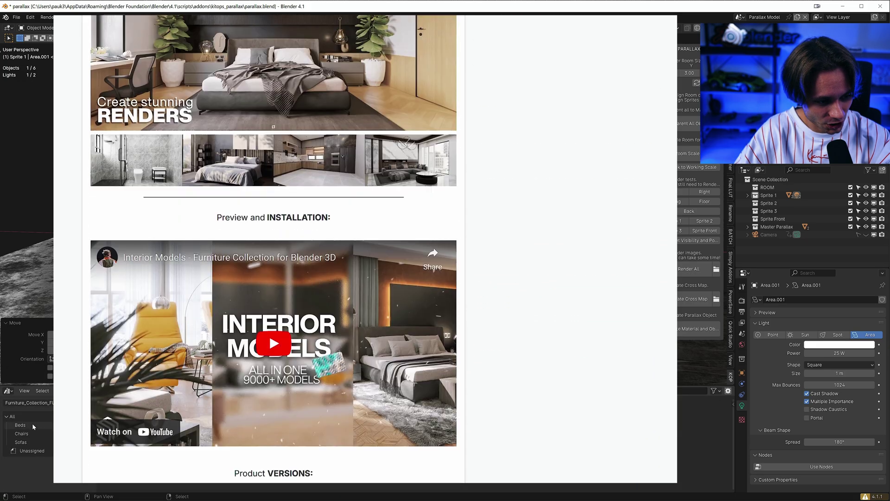
left_click(32, 424)
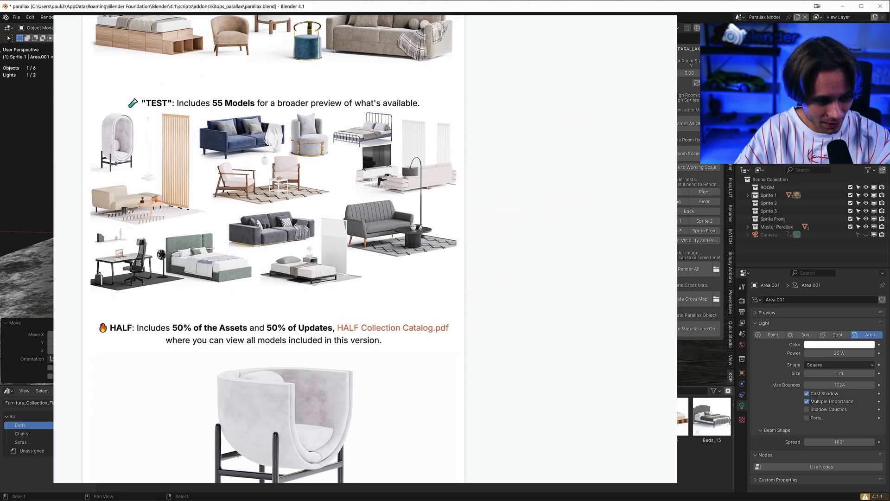
left_click_drag(324, 385, 325, 327)
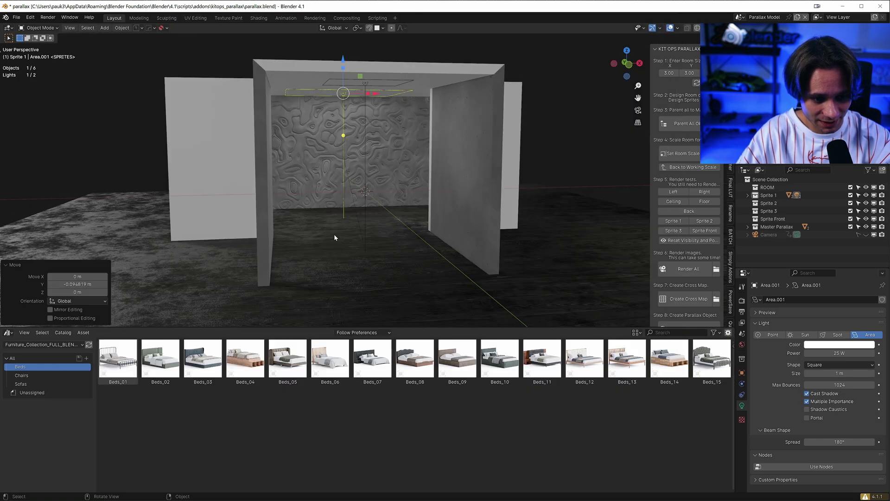
- Place the Beds_01 asset on the room floor and rotate it -90° about Z
middle_click_drag(334, 233, 399, 234)
left_click(380, 257)
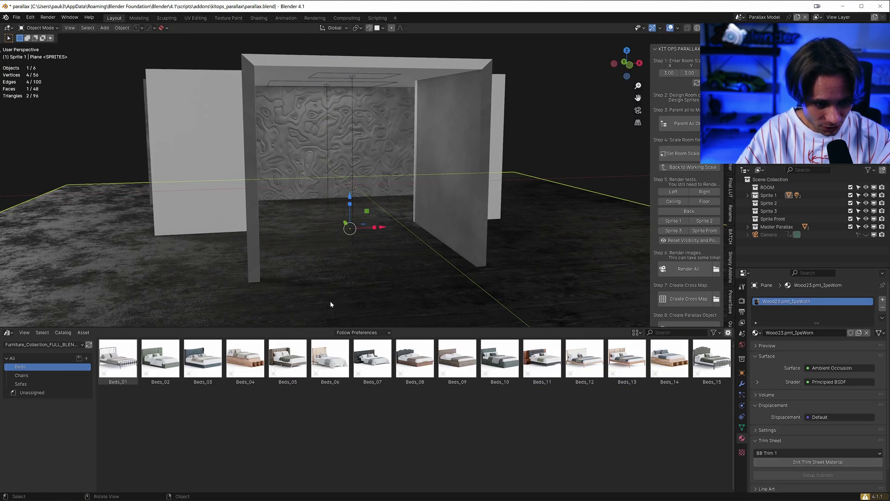
middle_click_drag(289, 307, 211, 298)
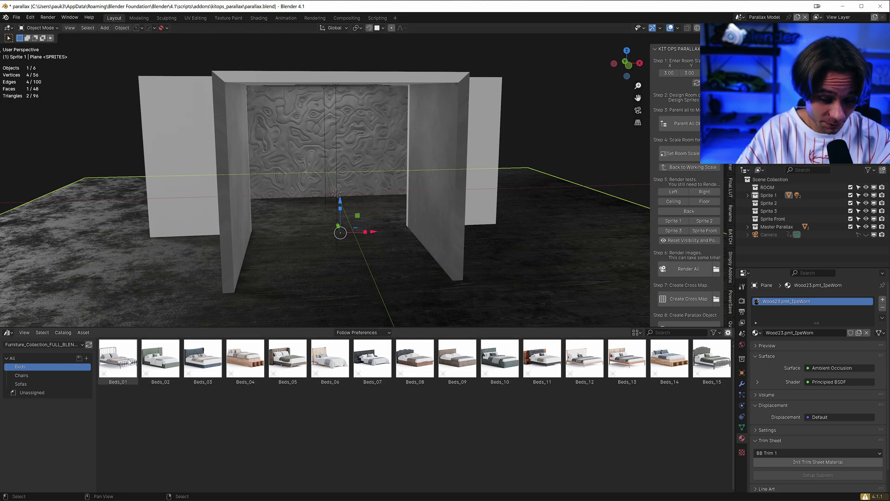
left_click_drag(141, 343, 315, 213)
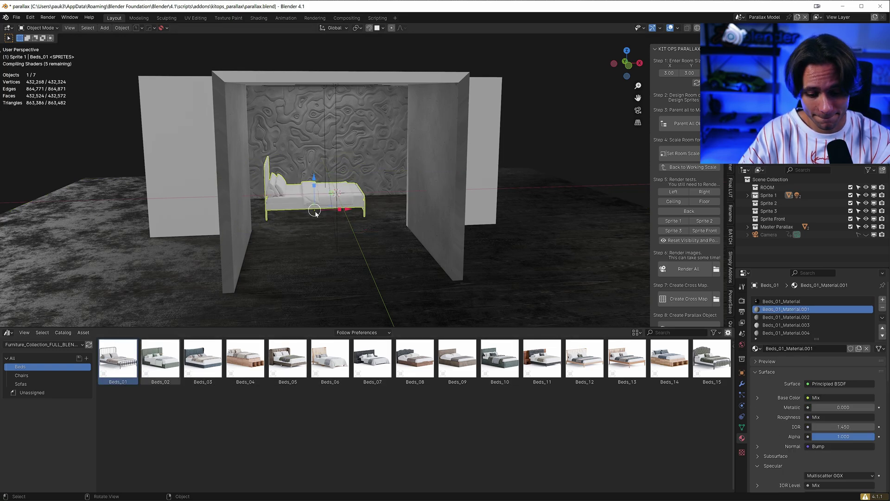
type("z-90")
key("Return")
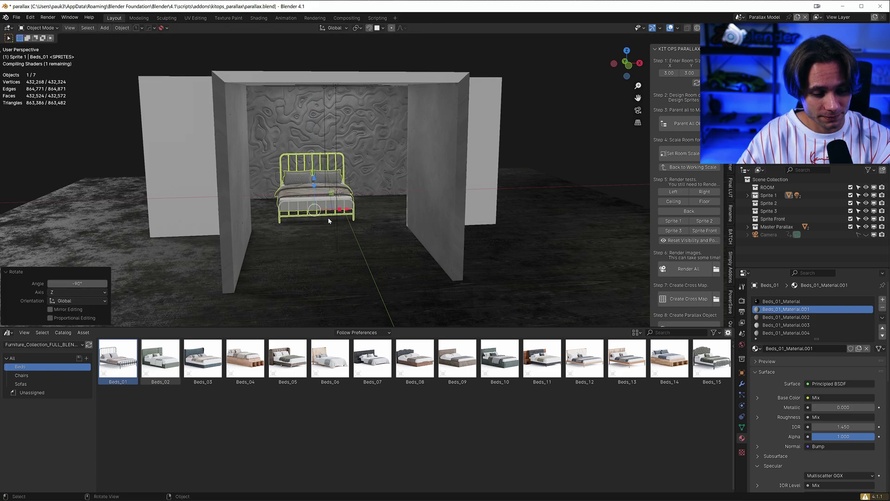
- Move the bed across the floor, with Z locked, to the middle of the room in front of the textured back wall
scroll(326, 254, "up", 3)
middle_click_drag(326, 254, 319, 250)
key("g")
key("shift+z")
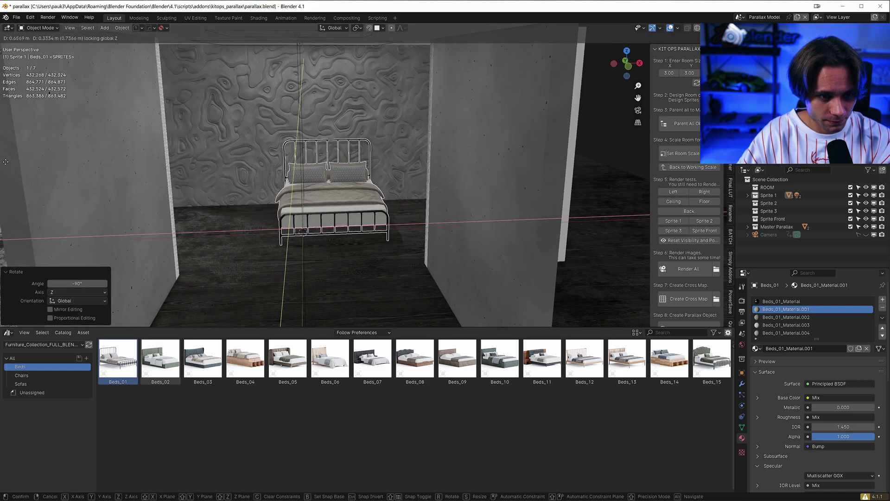
left_click(360, 242)
middle_click_drag(391, 199, 363, 212)
key("g")
key("shift+z")
left_click(347, 213)
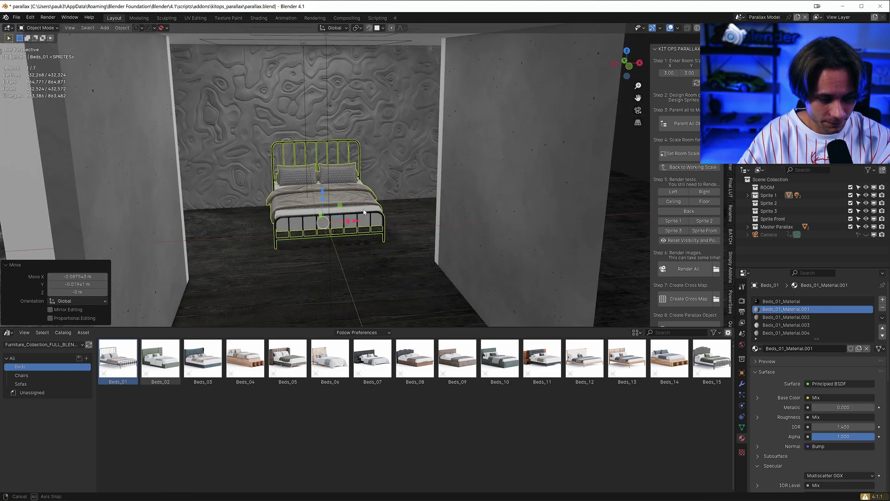
- Place Ian_Sofa from the Sofas category on the floor in the room's rear left part, beside the bed
left_click(40, 344)
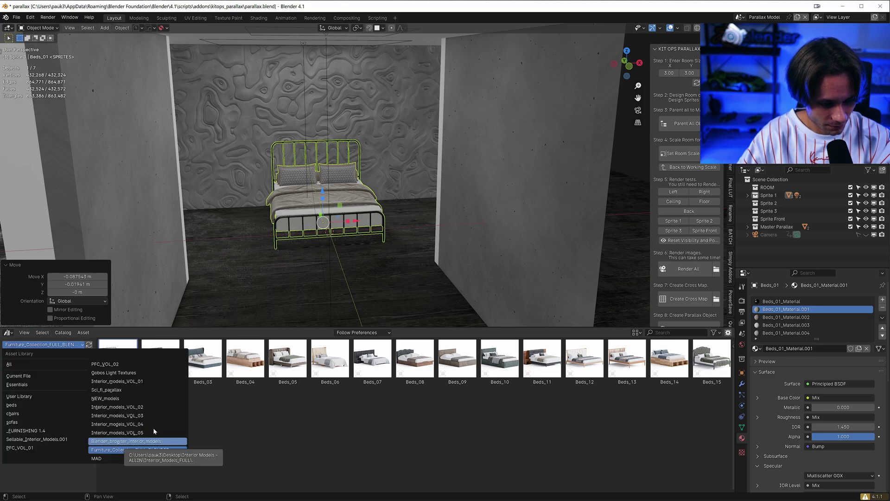
key("Escape")
left_click(39, 384)
middle_click_drag(266, 279, 367, 297)
scroll(359, 249, "up", 4)
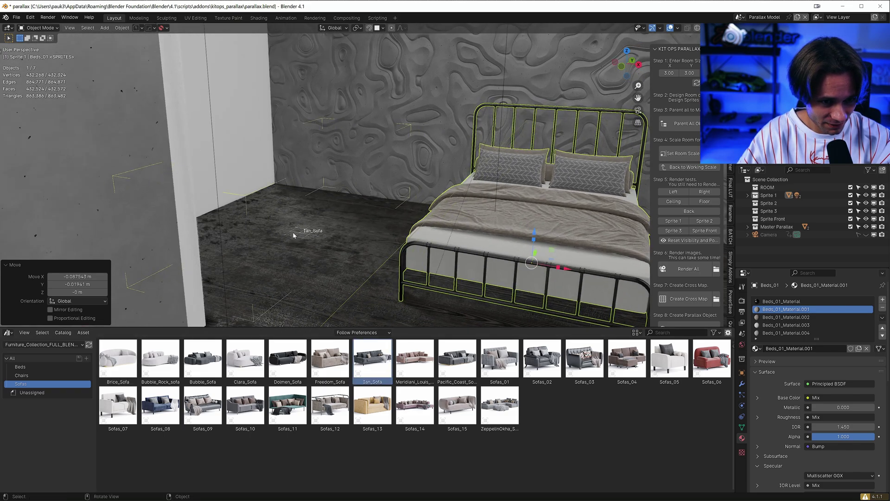
left_click_drag(441, 238, 432, 241)
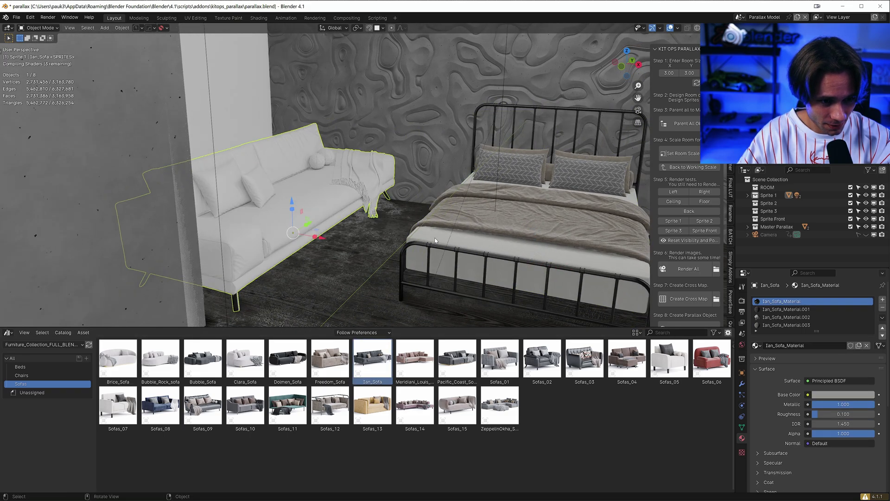
- Move the sofa across the floor, with Z locked, to fit along the rear left wall
key("g")
key("shift+z")
left_click(350, 244)
middle_click_drag(351, 245, 361, 233)
key("g")
key("shift+z")
left_click(365, 233)
- Examine the sofa's cushions, fabric and throw blanket up close and its position in the room
scroll(351, 232, "up", 4)
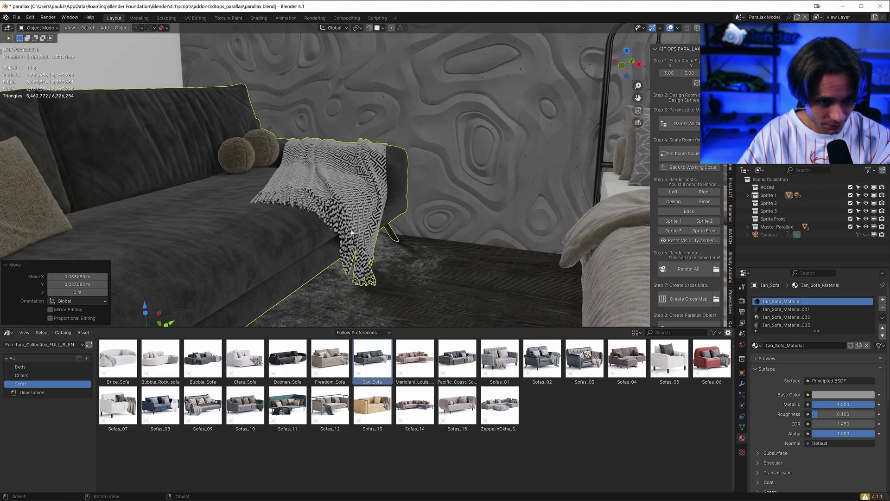
middle_click_drag(315, 207, 437, 232, "shift")
middle_click_drag(308, 271, 287, 275)
scroll(287, 275, "up", 2)
scroll(359, 215, "down", 2)
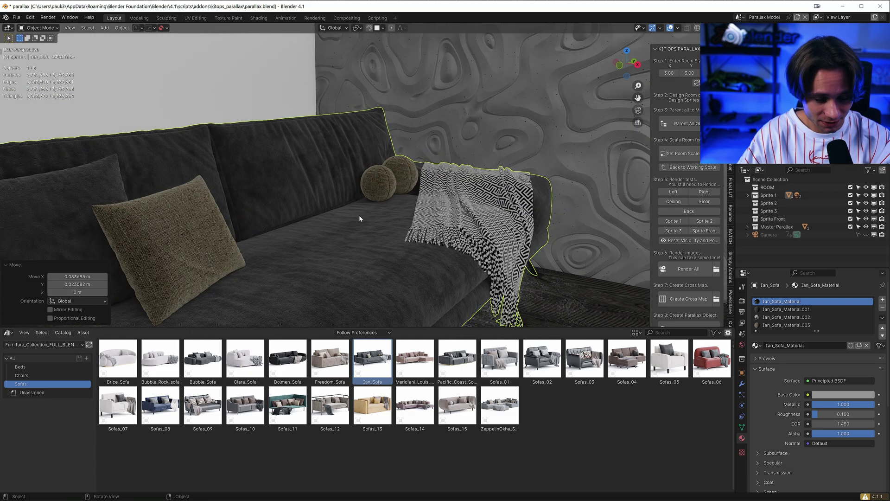
middle_click_drag(414, 215, 401, 151)
scroll(429, 216, "down", 4)
scroll(390, 155, "down", 3)
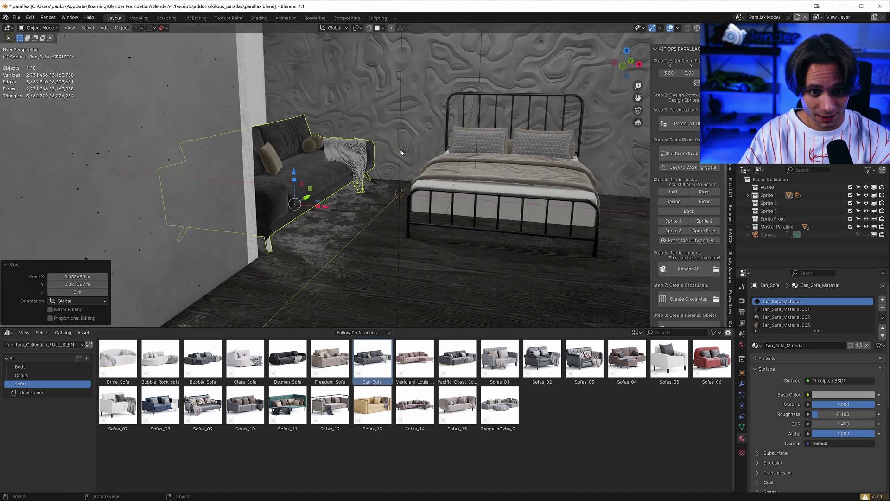
- Nudge the sofa slightly across the floor with Z locked, about 0.003 m in X and 0.012 m in Y
key("g")
key("shift+z")
left_click(412, 151)
scroll(414, 227, "down", 5)
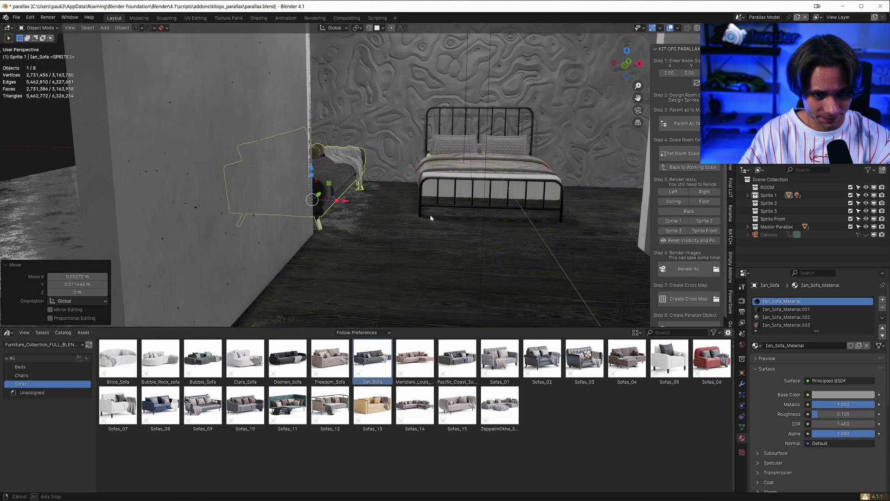
- Place Boomerang_Chair_by_Scenario from the Chairs category, rotate it about -53° around Z and move it near the left wall
middle_click_drag(430, 214, 370, 223)
left_click(373, 249)
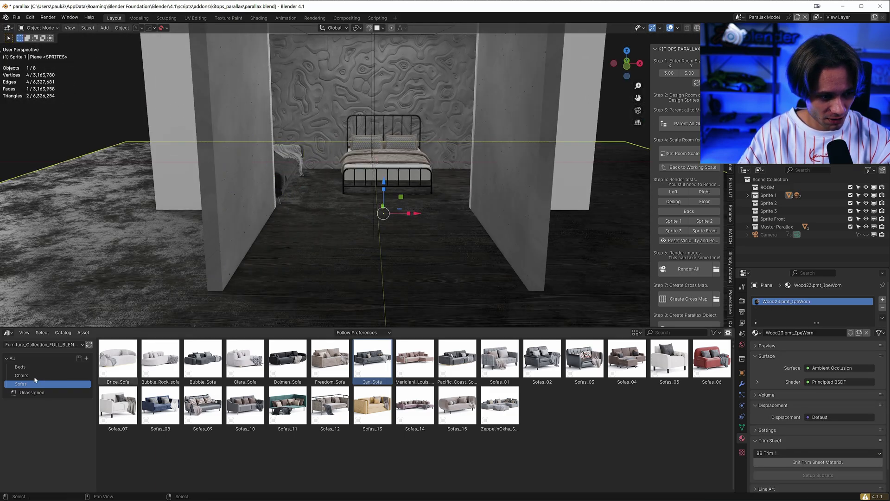
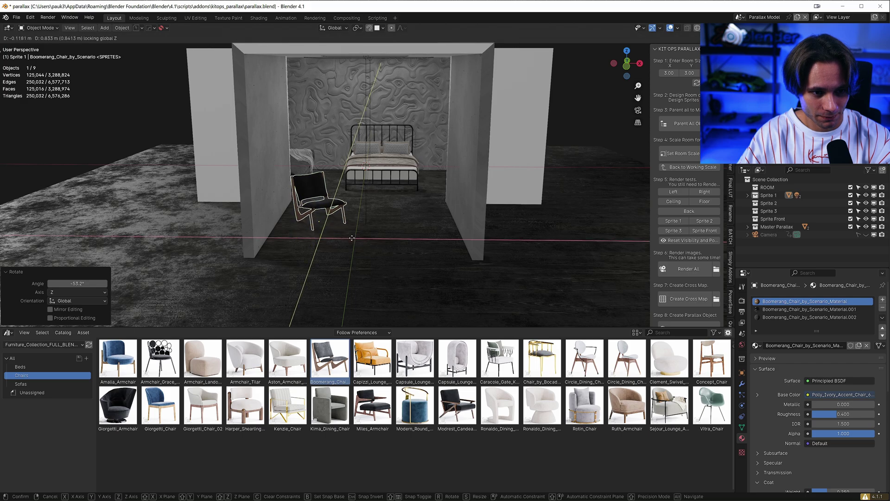
left_click(362, 239)
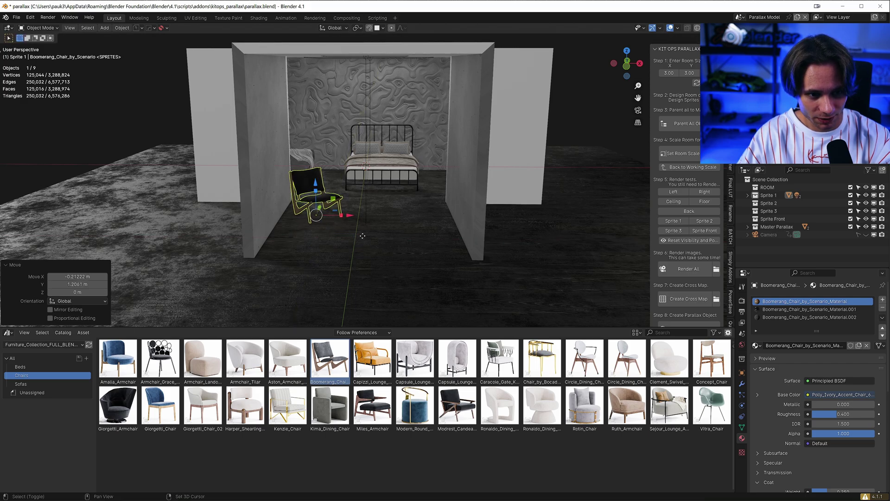
- Duplicate the chair about 1.73 m in X and -1.33 m in Y, and rotate the copy about 156° plus 103° around Z
key("shift+d")
left_click(465, 264)
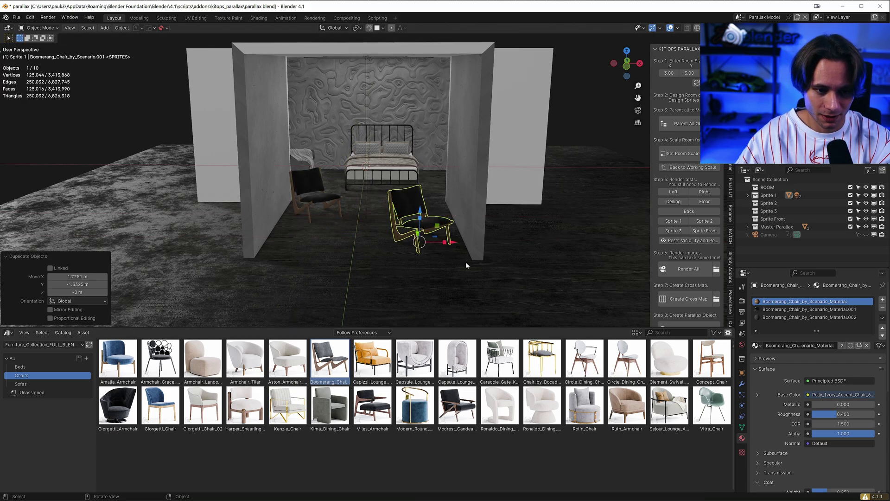
key("r")
key("z")
left_click(297, 161)
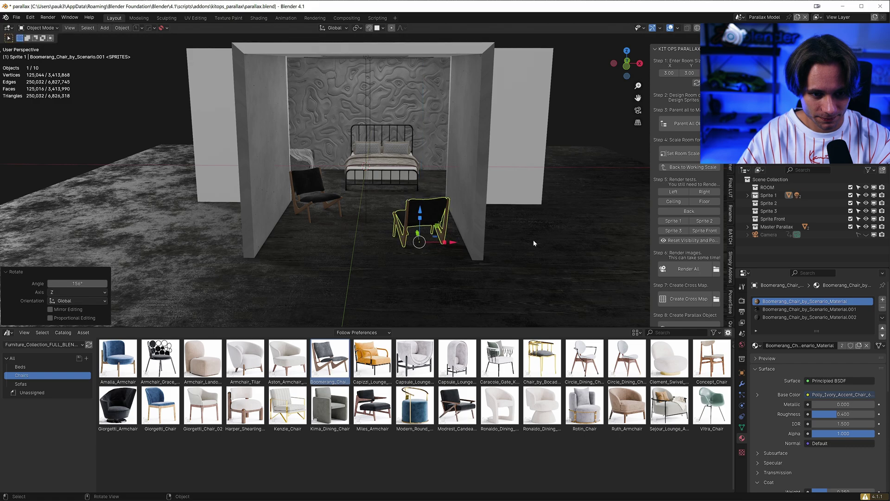
key("r")
key("z")
left_click(395, 107)
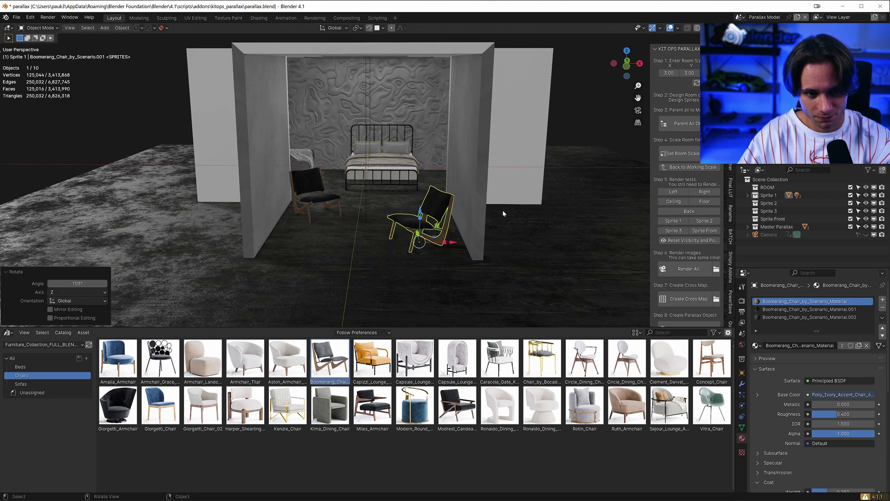
- Move the duplicated chair slightly deeper into the room beside the right wall, and select the floor plane
key("g")
left_click(350, 240)
left_click(350, 240)
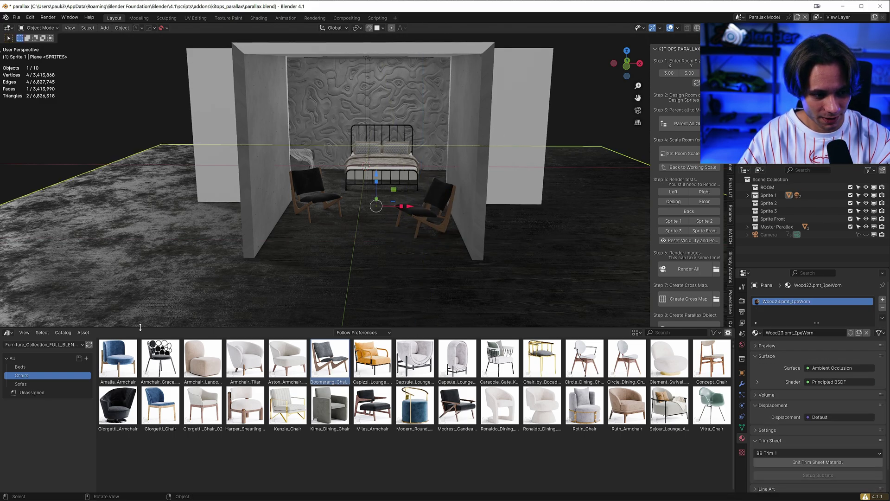
- Switch the asset library to Blender_browser_interior_models and show its Tables category
left_click(62, 345)
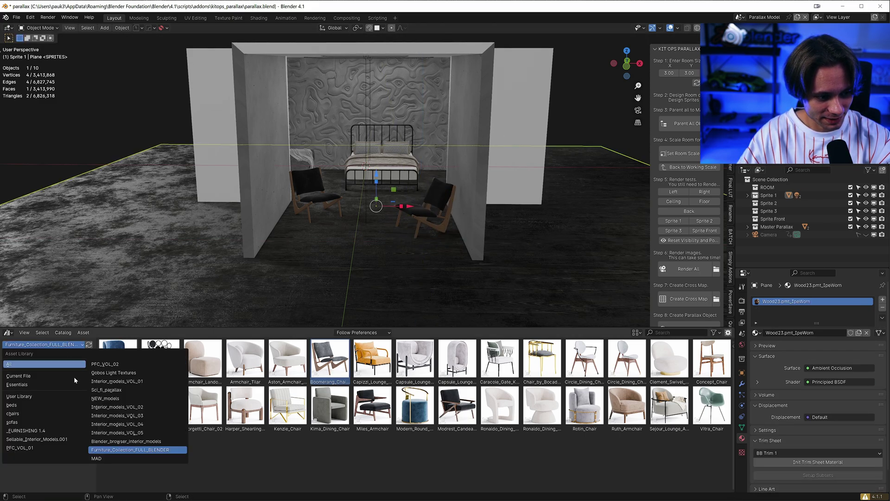
left_click(121, 442)
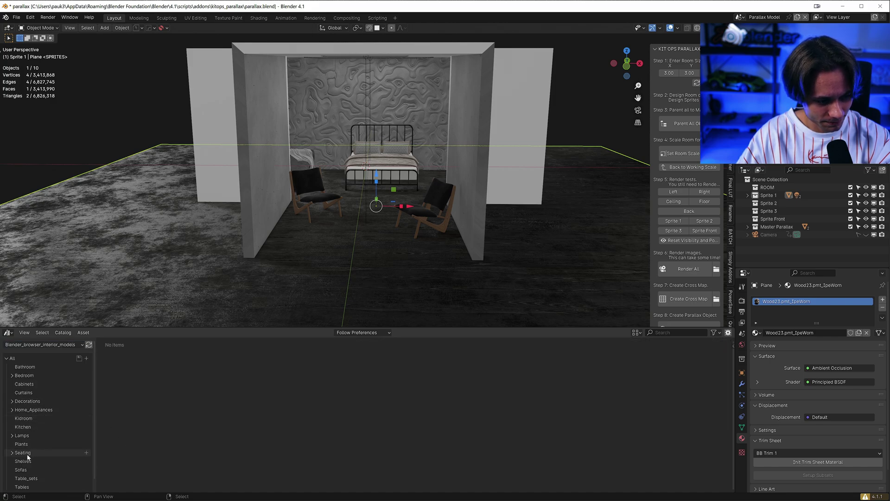
left_click(21, 470)
left_click(22, 486)
scroll(266, 447, "down", 2)
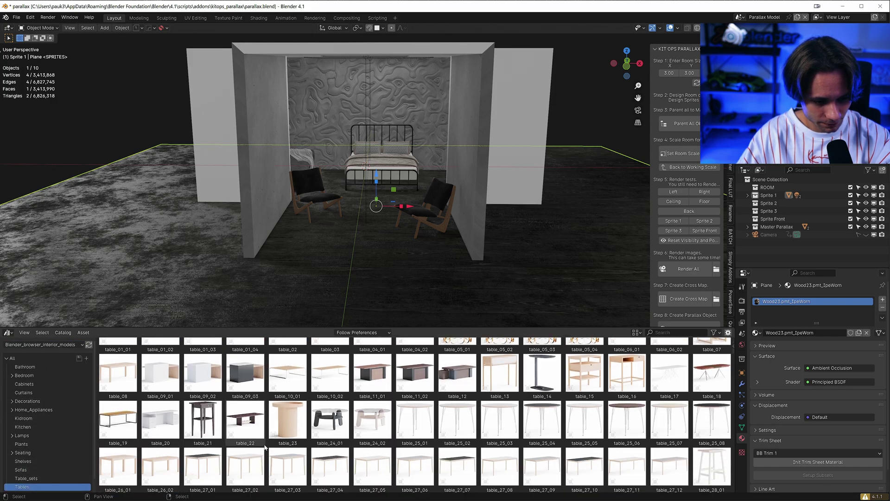
- Place the table_24_01 asset on the floor between the two chairs
scroll(296, 441, "down", 2)
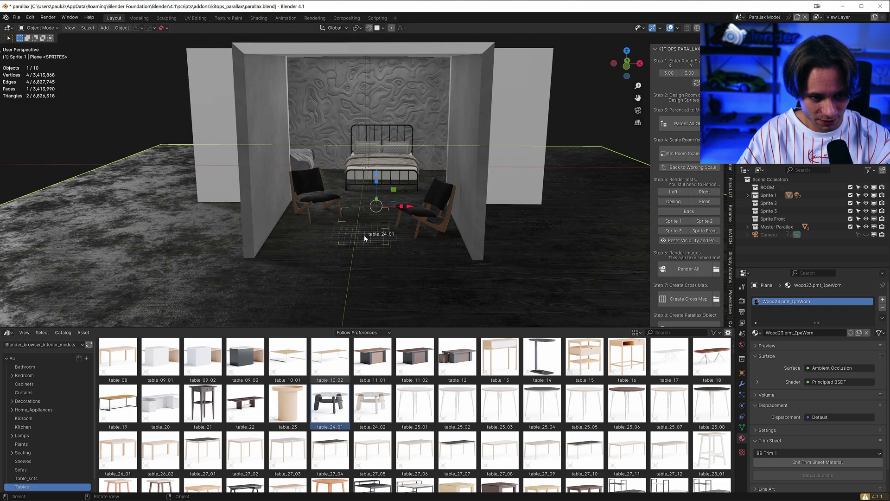
left_click_drag(365, 239, 366, 239)
scroll(390, 272, "up", 3)
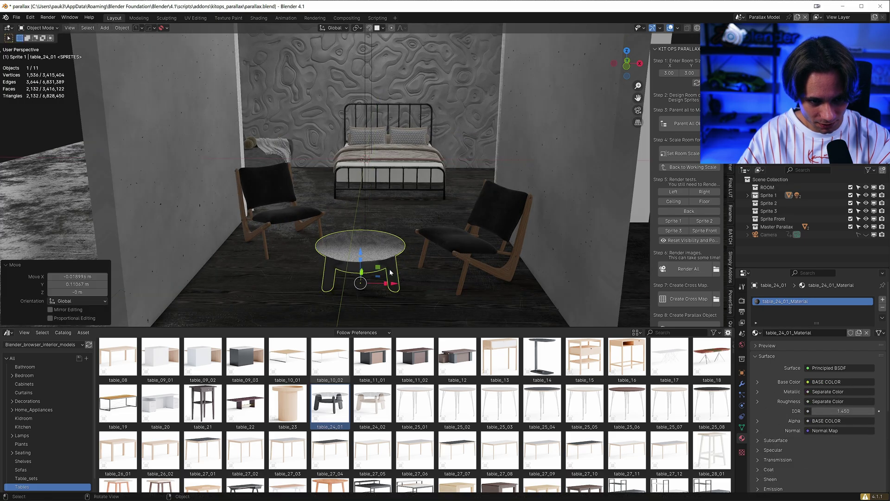
- Show the Cabinets category of the interior models library and place the cabinet_08 asset on the floor between the sofa and bed
scroll(372, 199, "up", 6)
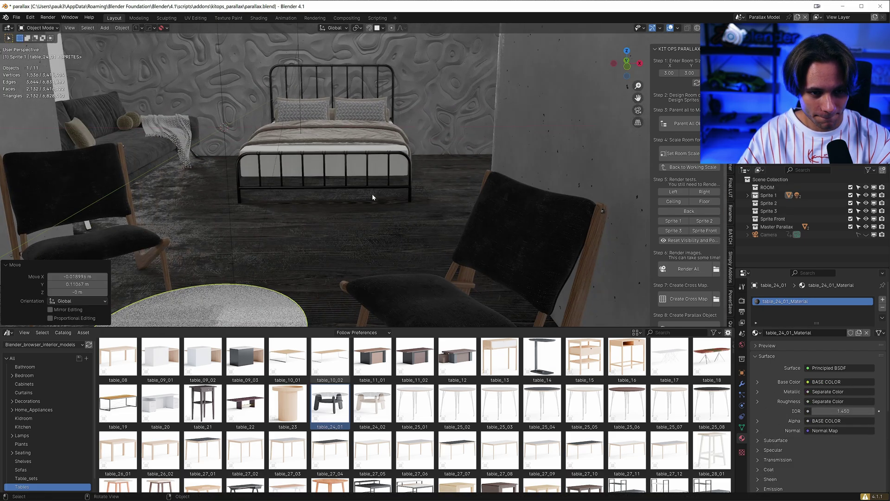
scroll(372, 197, "down", 8)
scroll(388, 203, "up", 4)
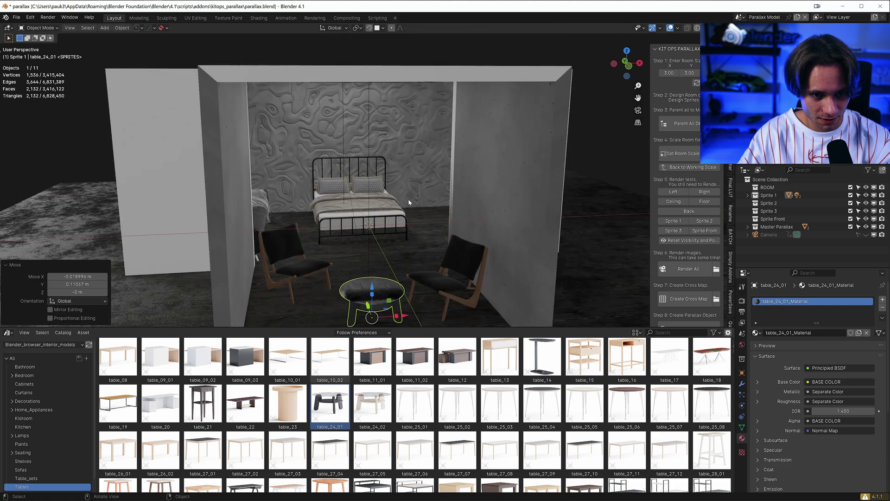
left_click(410, 201)
middle_click_drag(431, 217, 381, 201)
left_click(392, 190)
scroll(391, 190, "up", 4)
scroll(381, 200, "down", 2)
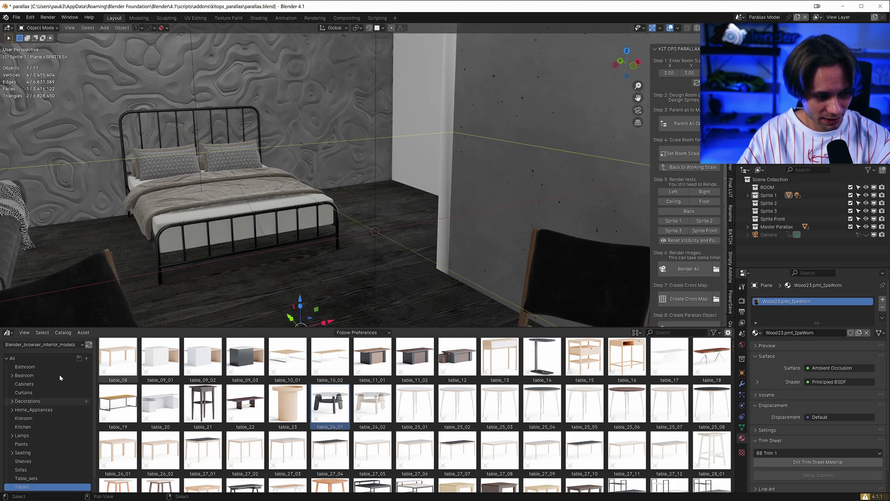
left_click(47, 385)
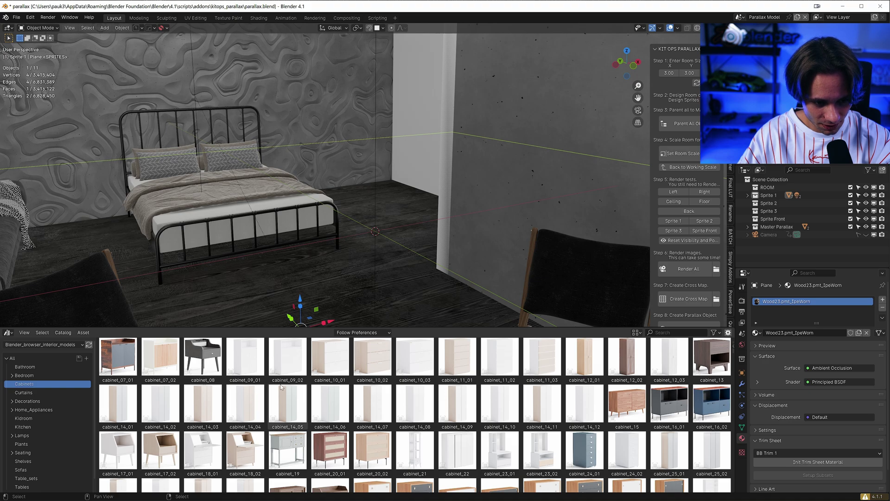
left_click_drag(203, 356, 87, 236)
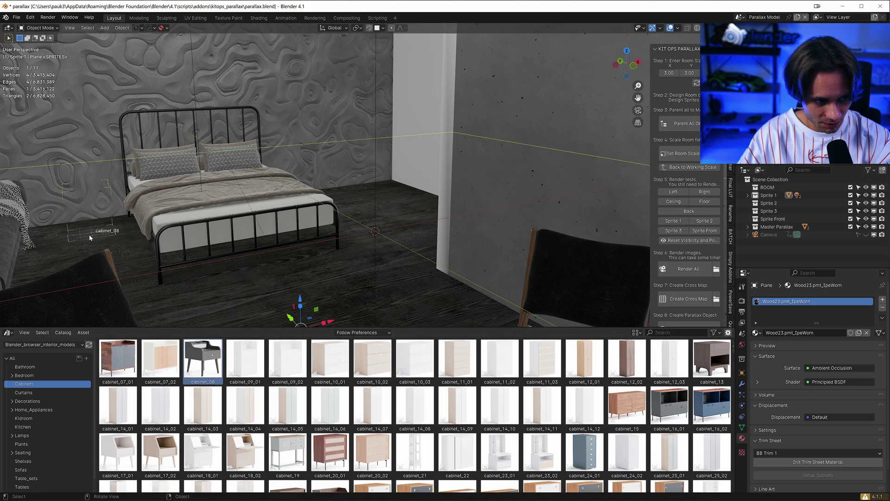
- Rotate the bedside cabinet -90° around Z and shift it along the floor about 0.2 m in Y
type("rz90")
key("Return")
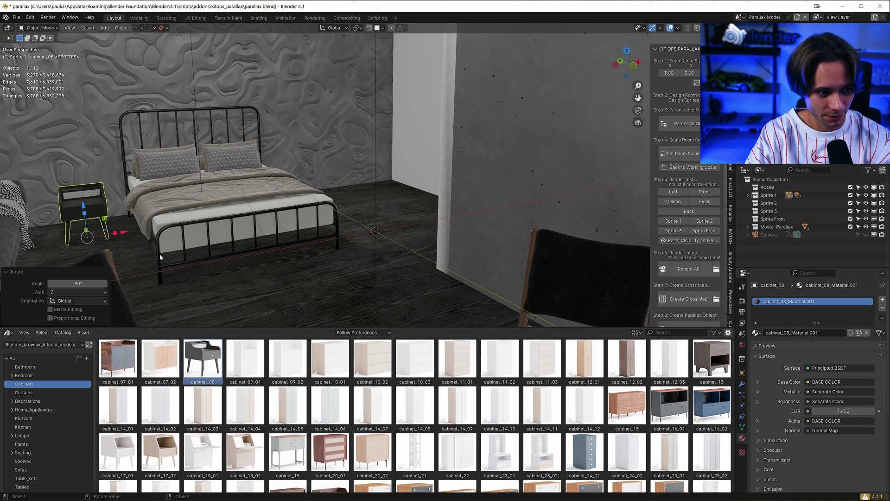
key("g")
key("shift+z")
left_click(158, 249)
- Browse the cabinet assets and place the cabinet_181_01 wardrobe on the floor on the opposite side of the bed from the sofa
scroll(330, 408, "down", 7)
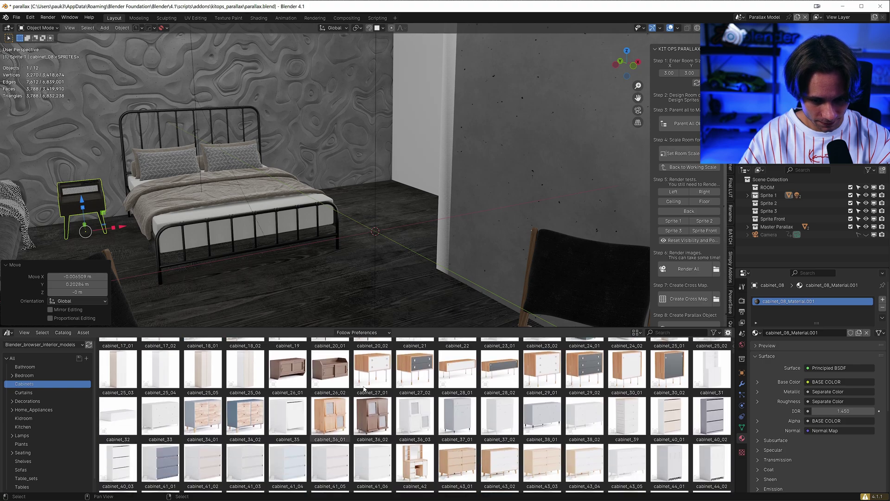
scroll(428, 385, "down", 8)
scroll(691, 424, "up", 7)
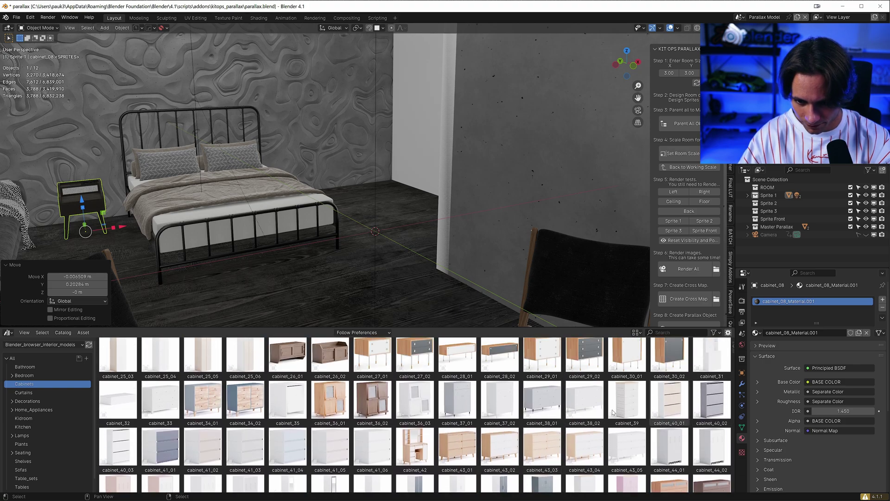
scroll(613, 412, "down", 15)
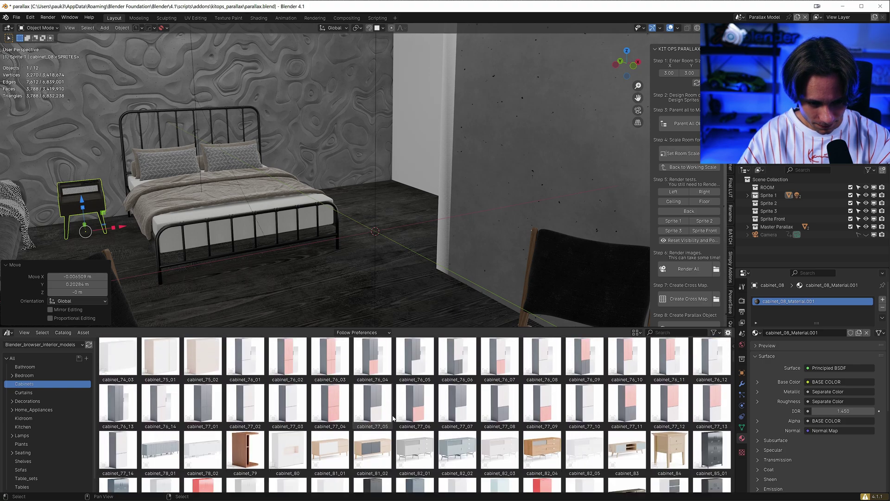
scroll(392, 418, "down", 5)
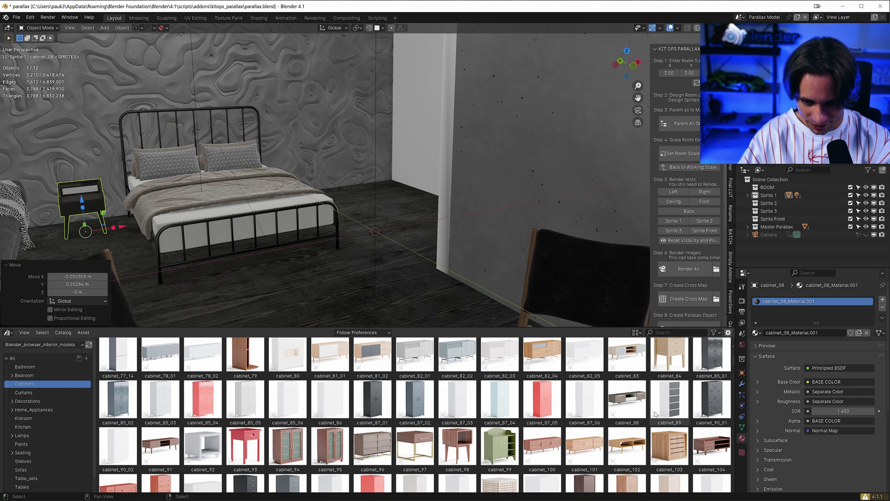
left_click_drag(701, 404, 364, 437)
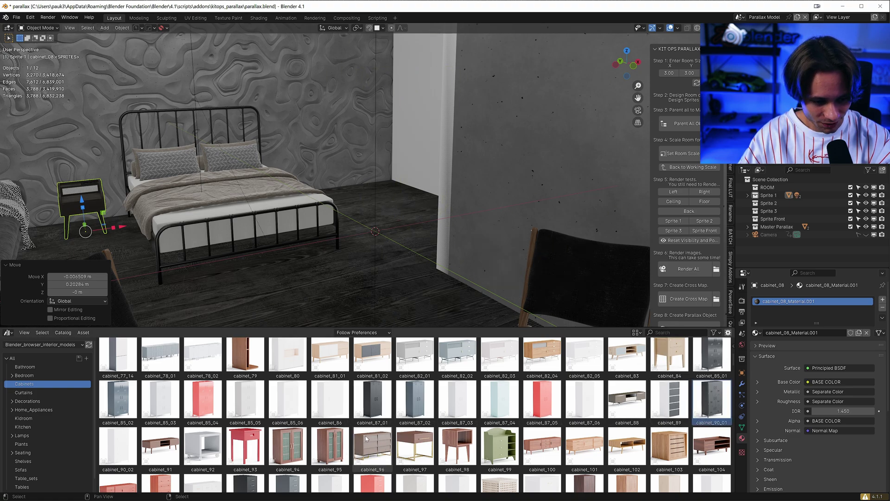
scroll(367, 432, "down", 15)
scroll(511, 422, "down", 10)
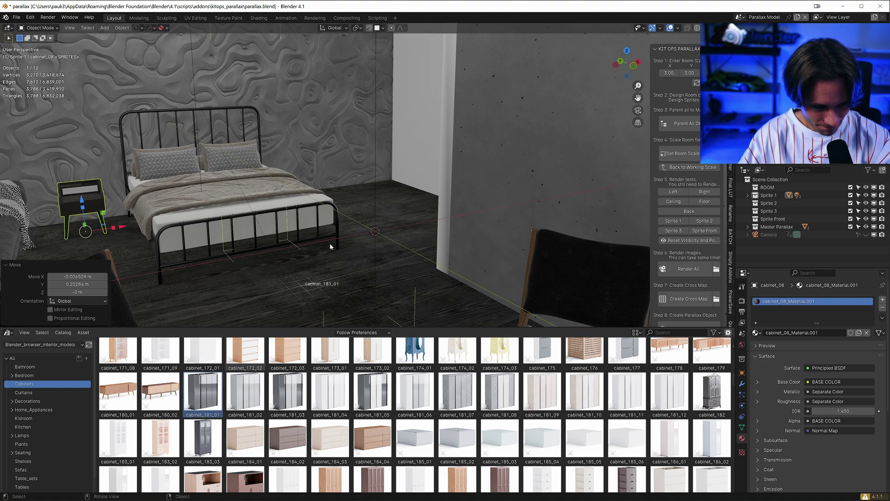
left_click_drag(374, 211, 373, 212)
- Rotate the cabinet_181_01 wardrobe 180° around Z
middle_click_drag(432, 235, 424, 231)
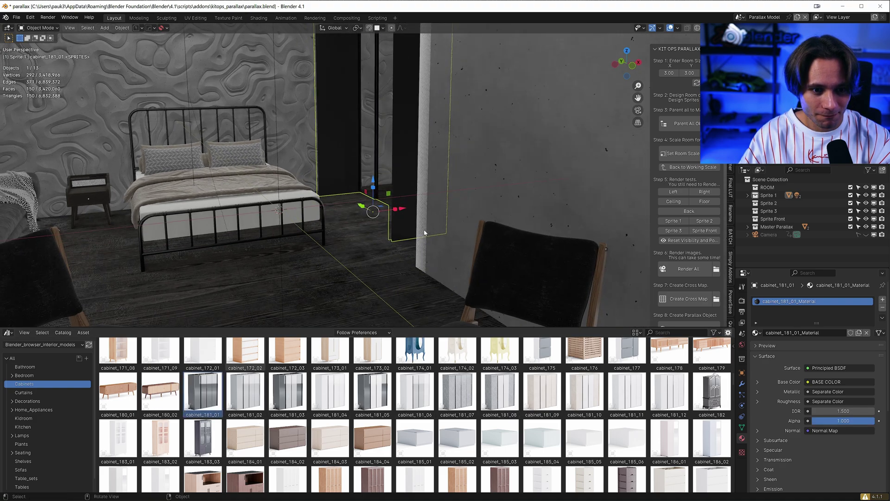
key("x")
right_click(423, 230)
key("Escape")
type("rz180")
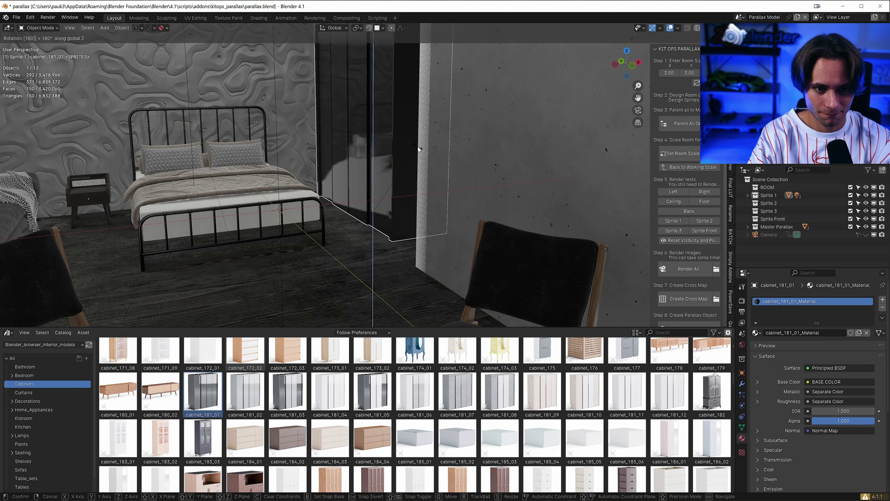
key("Return")
- Move the wardrobe along the floor about 0.08 m in X and -0.77 m in Y
mouse_move(418, 149)
middle_mouse_down()
mouse_move(445, 146)
mouse_move(436, 149)
middle_mouse_up()
scroll(435, 149, "down", 3)
key("g")
key("shift+z")
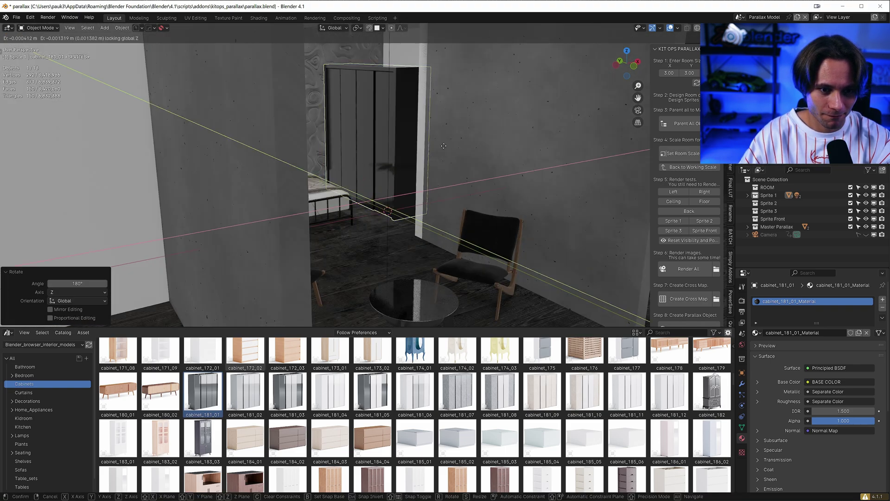
left_click(486, 159)
- Scale the wardrobe along Z by about 1.392, and scale it again along Z by about 0.912
key("s")
key("z")
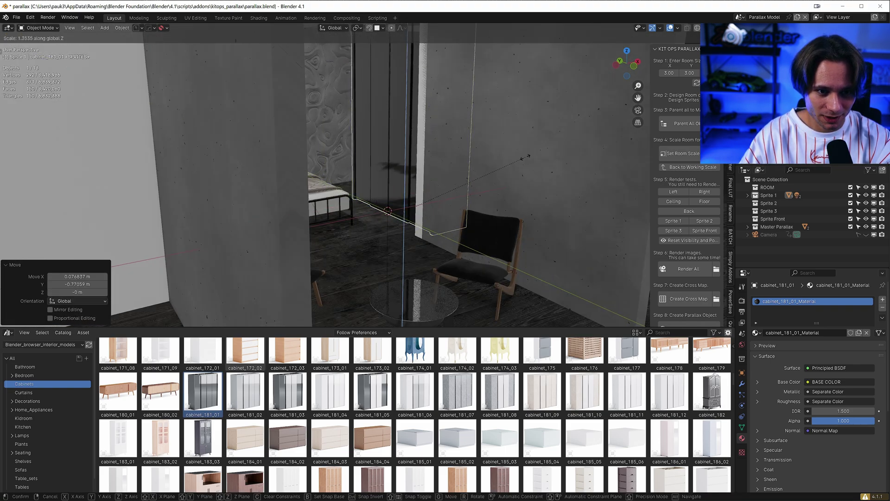
left_click(482, 154)
middle_click_drag(482, 157, 494, 173)
key("s")
key("z")
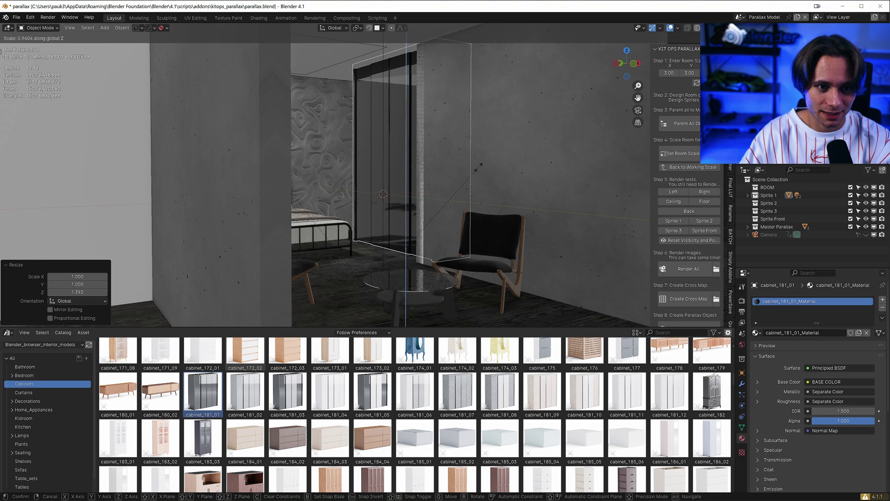
left_click(441, 169)
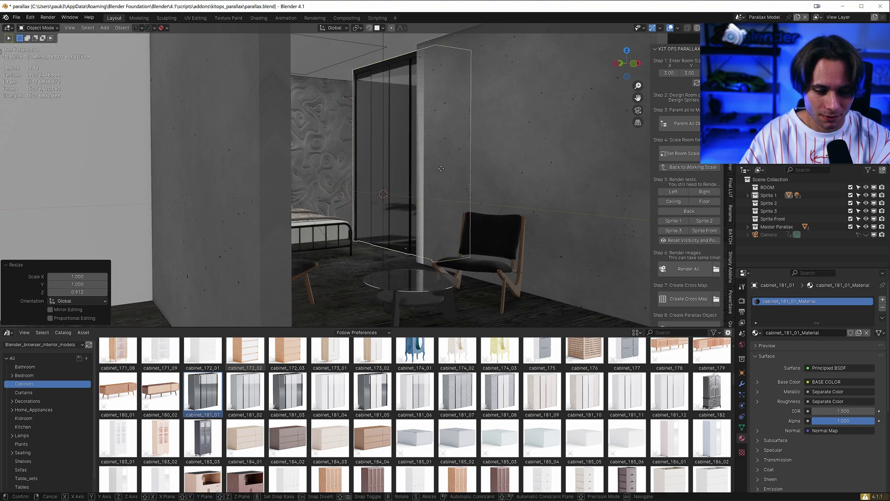
- Move the wardrobe along the floor about 0.42 m in X and 0.75 m in Y, adjust its position once more, and select the floor plane
key("g")
key("shift+z")
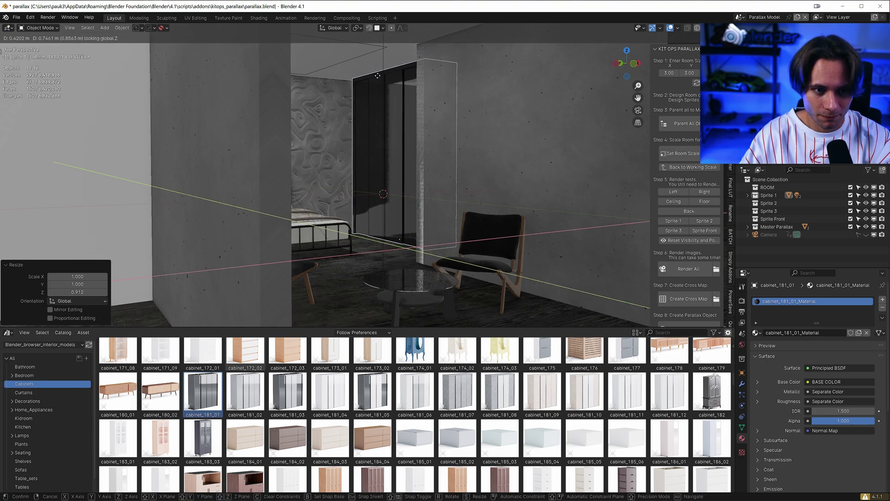
left_click(380, 75)
middle_click_drag(416, 133, 371, 187)
key("g")
left_click(409, 148)
left_click(366, 195)
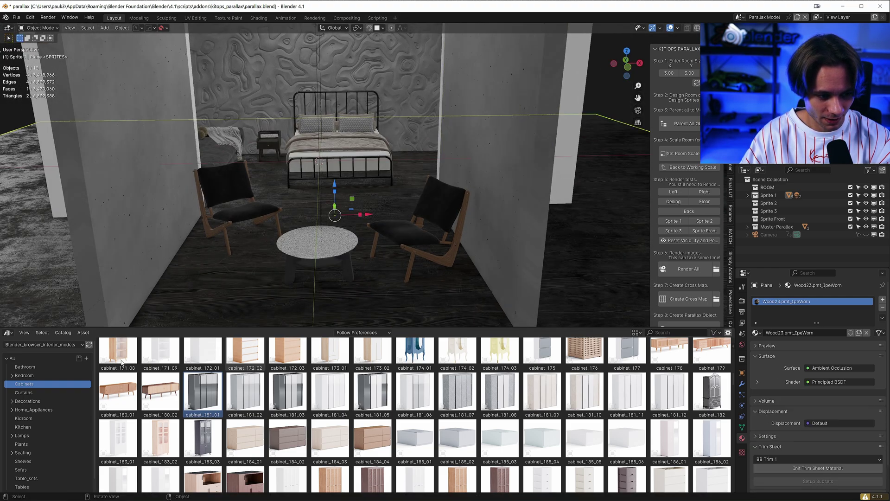
- Expand the Decorations category, look through Paintings-Posters, and show the Carpets assets
left_click(39, 460)
scroll(40, 459, "down", 3)
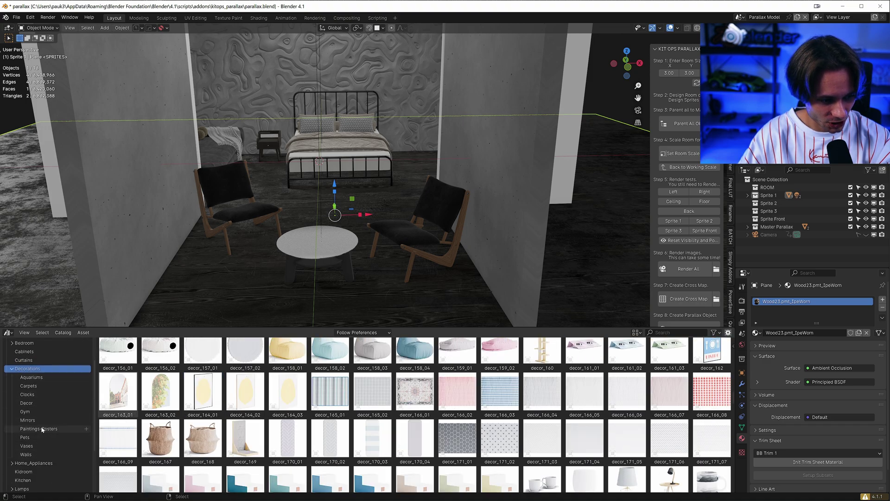
scroll(267, 405, "down", 3)
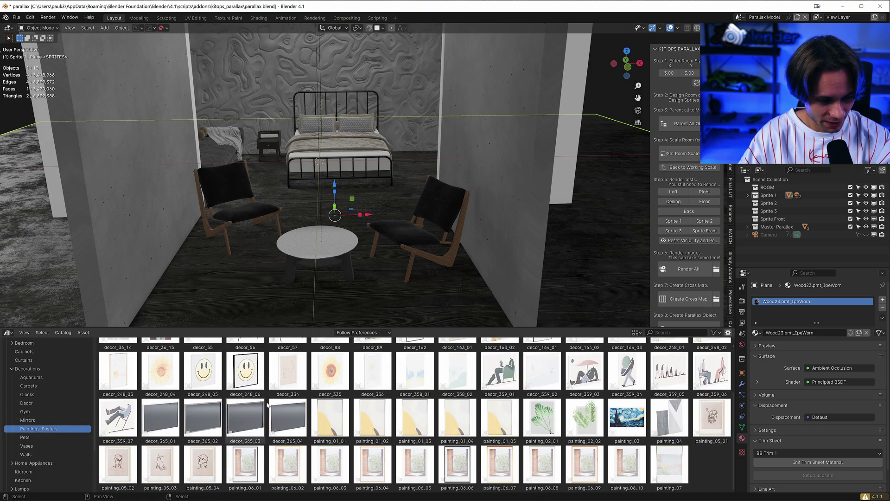
left_click(31, 385)
scroll(340, 403, "up", 1)
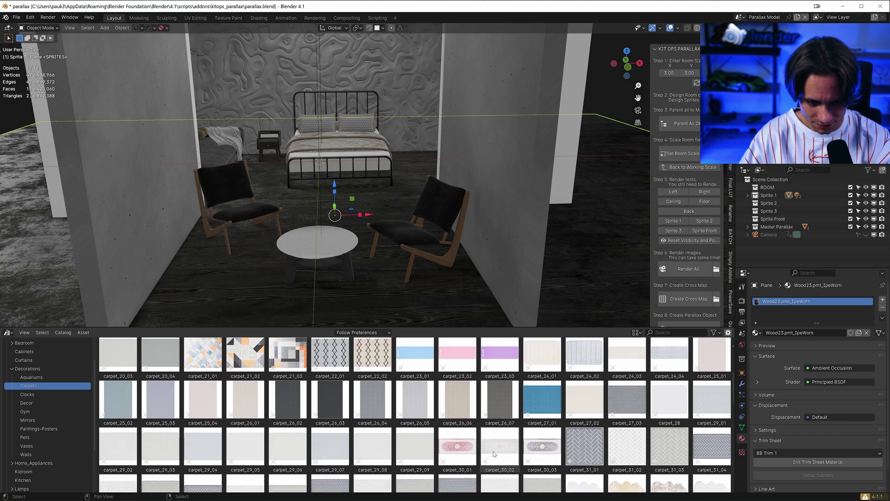
scroll(463, 420, "up", 2)
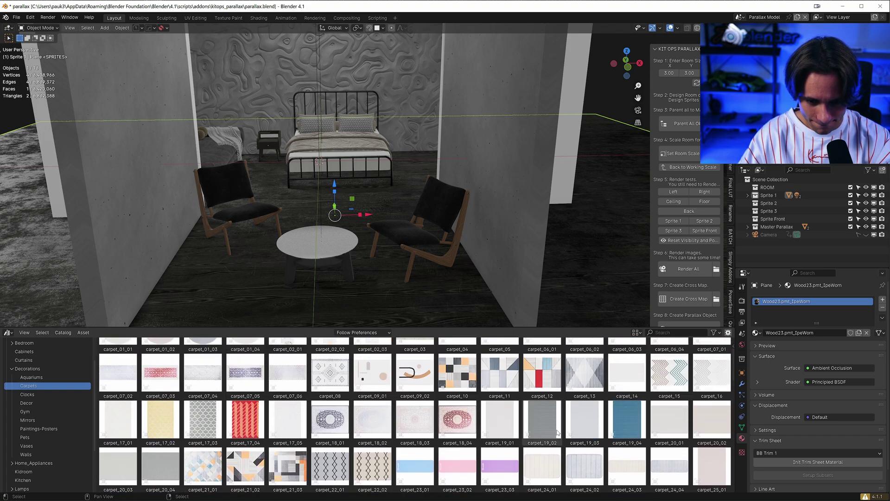
scroll(584, 403, "up", 2)
- Try the carpet_13 asset on the floor near the table and delete it
left_click_drag(586, 381, 330, 199)
key("x")
left_click(467, 245)
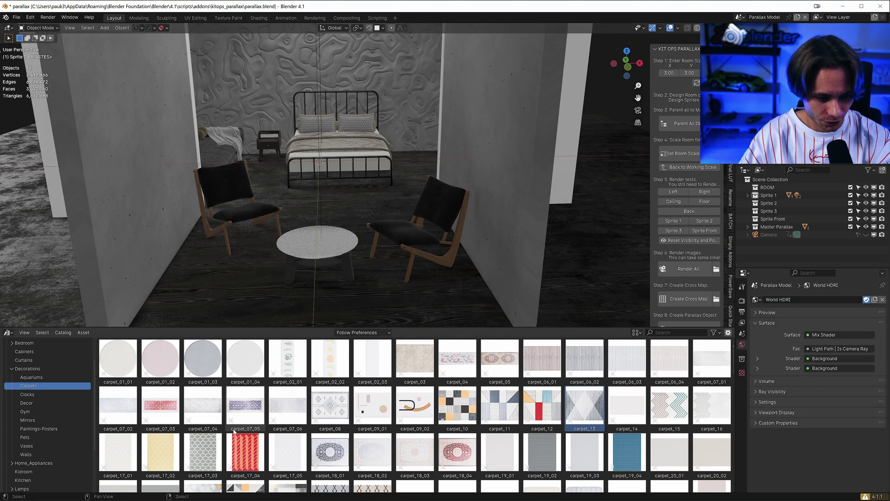
- Try the carpet_26_03 asset at the foot of the bed, delete it, and try carpet_26_02 in its place before undoing it
scroll(204, 433, "down", 5)
left_click_drag(330, 433, 346, 198)
left_click(452, 259)
scroll(477, 154, "down", 5)
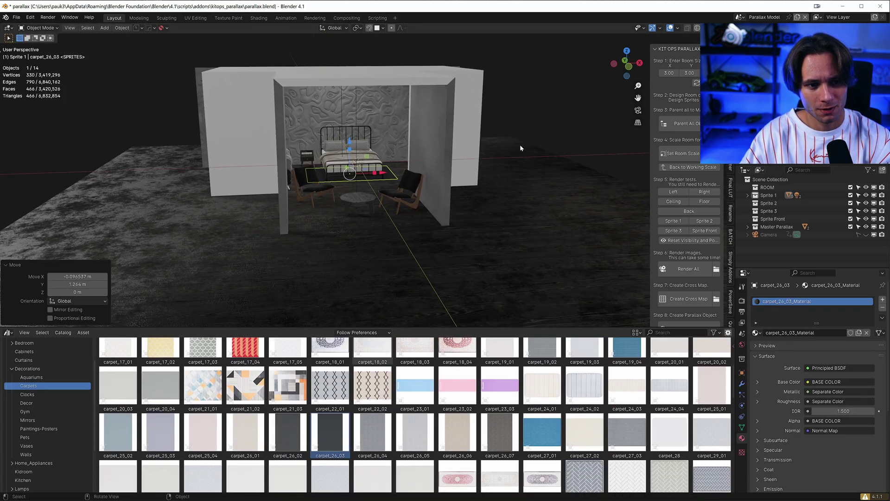
middle_click_drag(519, 144, 506, 160)
scroll(503, 161, "up", 5)
left_click(396, 181)
key("x")
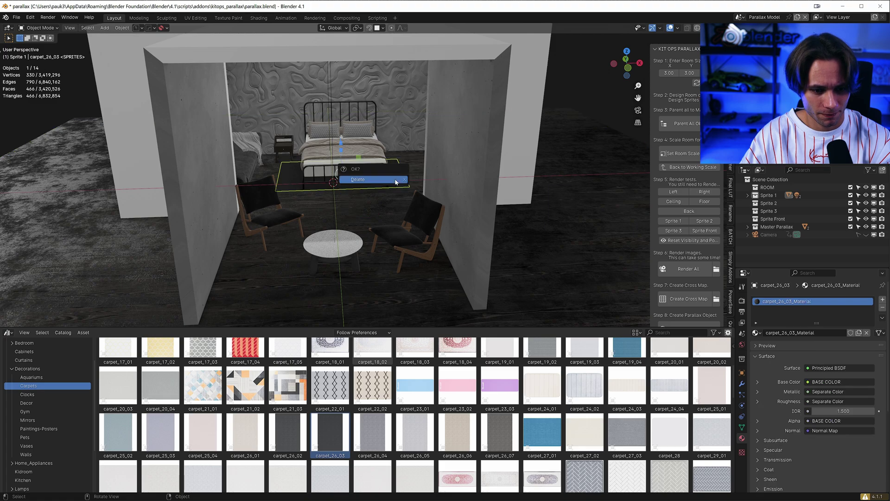
left_click(396, 182)
left_click_drag(287, 434, 358, 210)
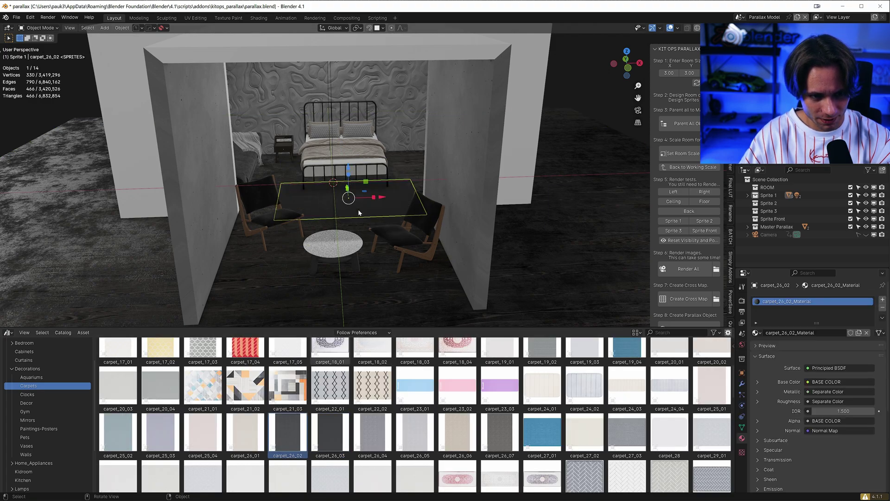
key("ctrl+z")
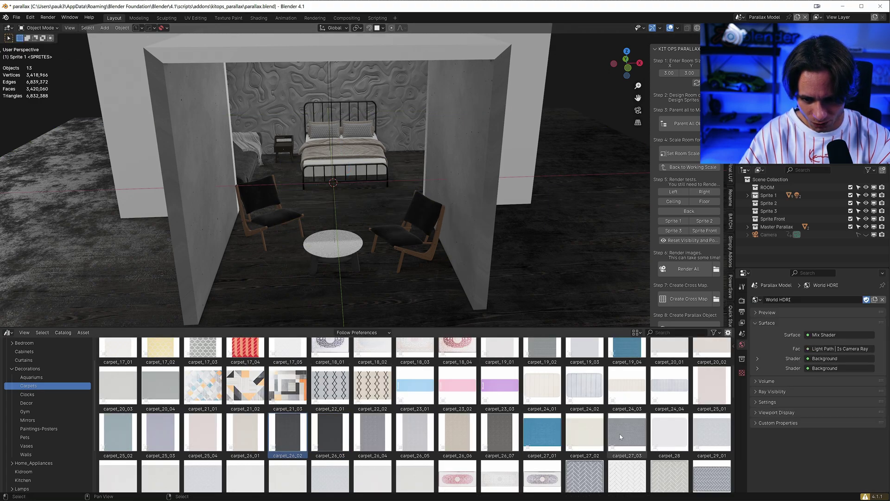
- Place the carpet_27_03 asset on the floor in front of the bed, adjust its height, and scale it up by about 1.2
left_click_drag(347, 207, 348, 206)
key("g")
key("z")
left_click(430, 219)
key("s")
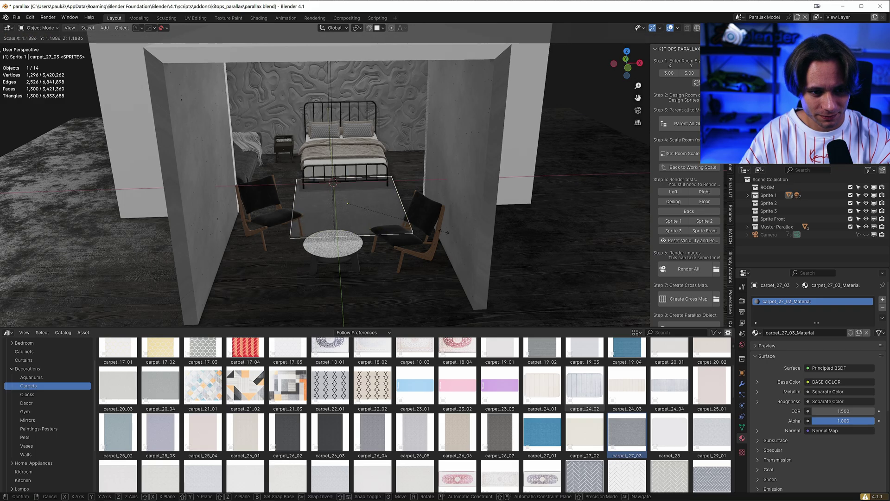
left_click(450, 224)
- Move the carpet under the bed, about -0.05 m in X and 1.44 m in Y
key("g")
key("shift+z")
left_click(445, 197)
scroll(442, 218, "up", 4)
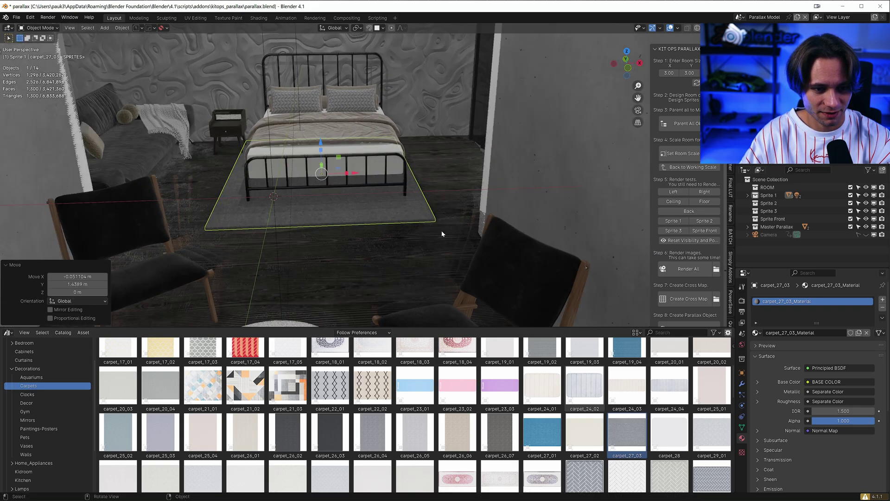
- Reselect the carpet under the bed, shift it slightly along the floor, and select the floor plane
left_click(388, 254)
scroll(388, 254, "down", 3)
left_click(380, 181)
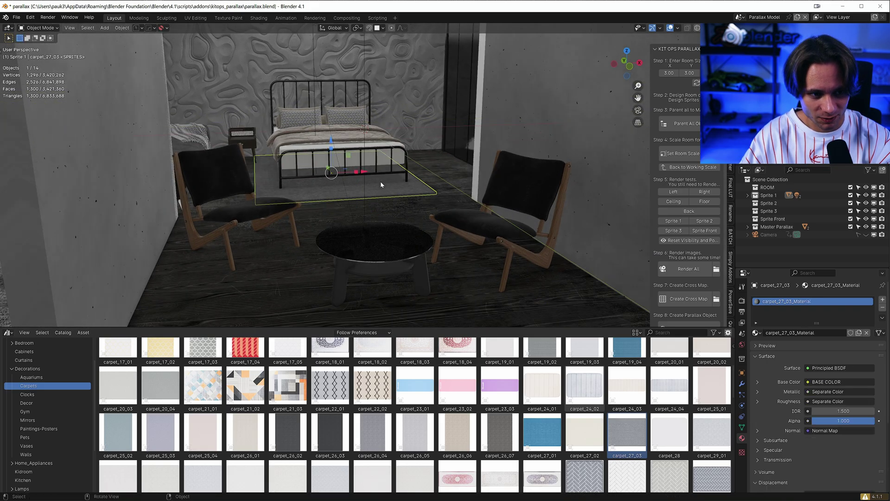
key("g")
key("shift+z")
left_click(398, 183)
left_click(417, 195)
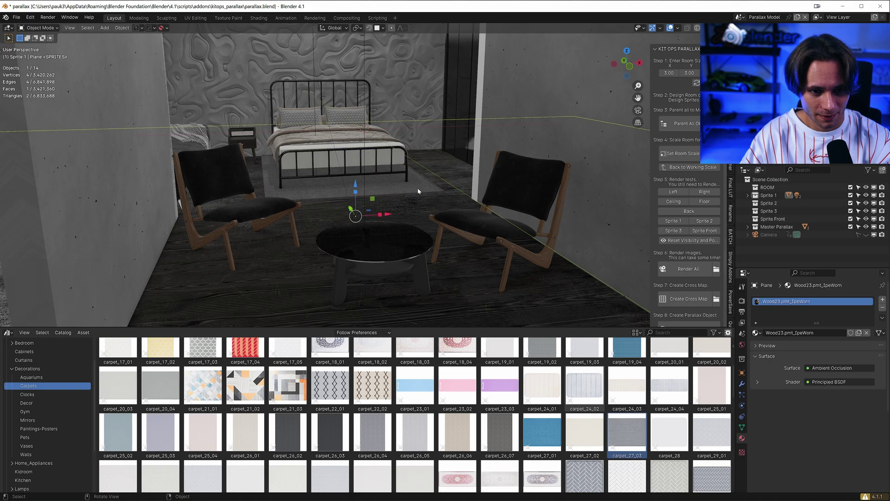
- Show the Paintings-Posters category of the decorations library
scroll(371, 208, "down", 3)
middle_click_drag(369, 210, 338, 208)
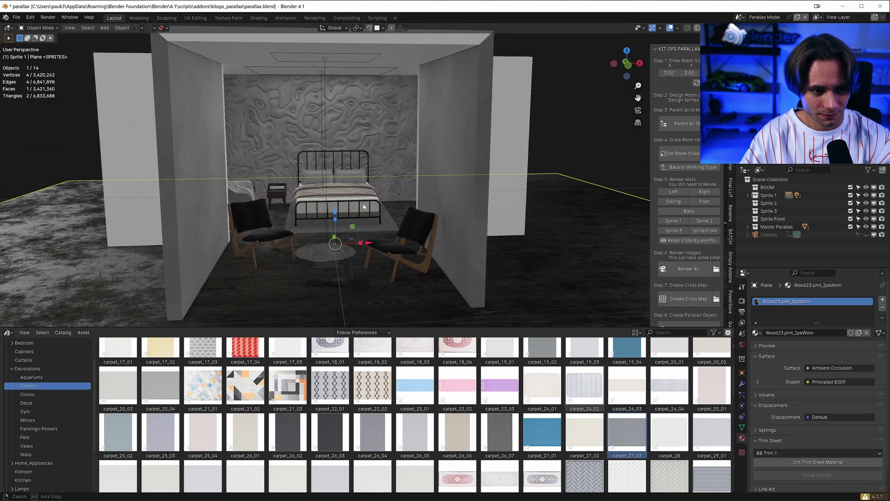
left_click(46, 429)
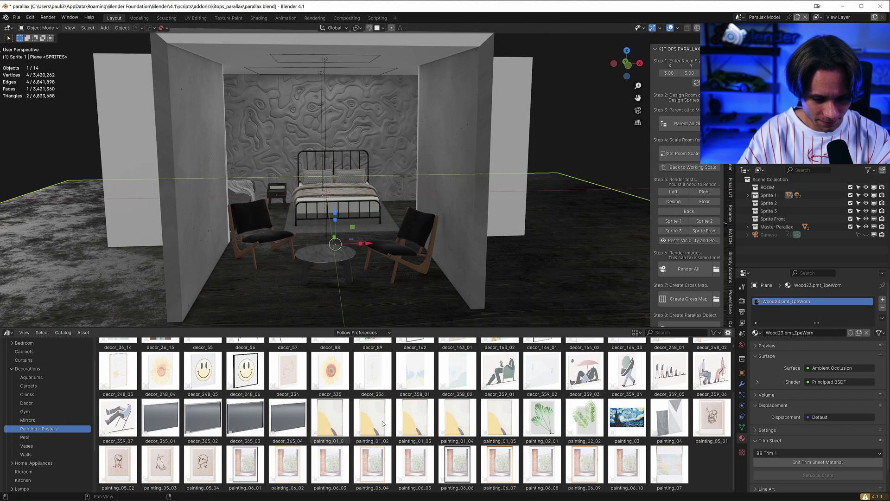
- Add the painting_04 asset to the room and rotate it 90° and a further 180° about Z
left_click_drag(685, 441, 591, 310)
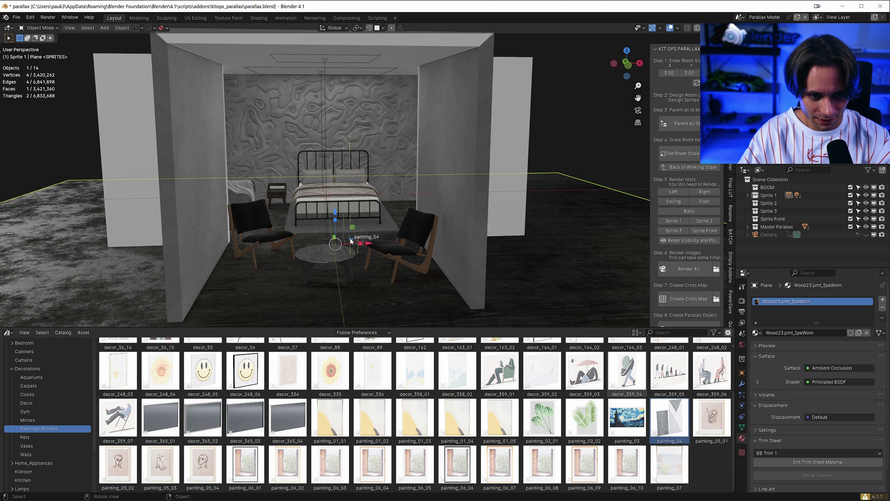
left_click_drag(351, 240, 351, 240)
key("r")
key("z")
key("9")
key("0")
key("Return")
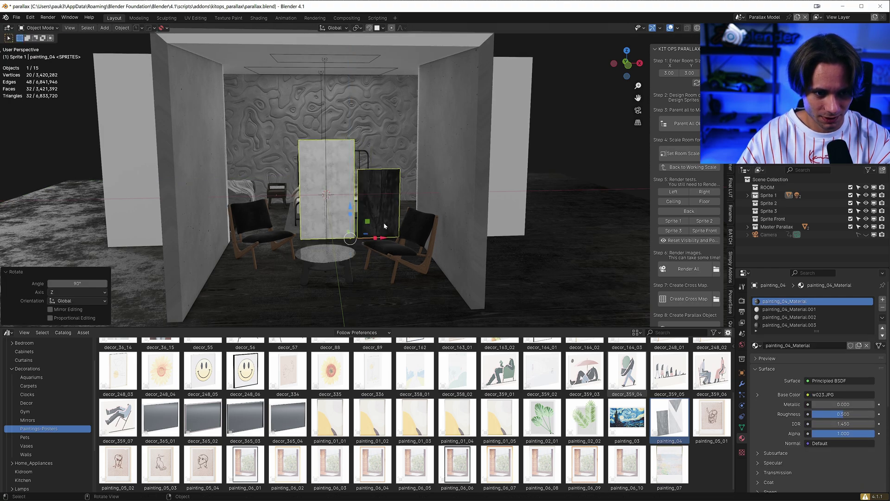
key("r")
key("z")
key("1")
key("8")
key("0")
key("Return")
- Delete the smaller panel's linked faces from the painting_04 mesh, keeping only the larger panel
key("Tab")
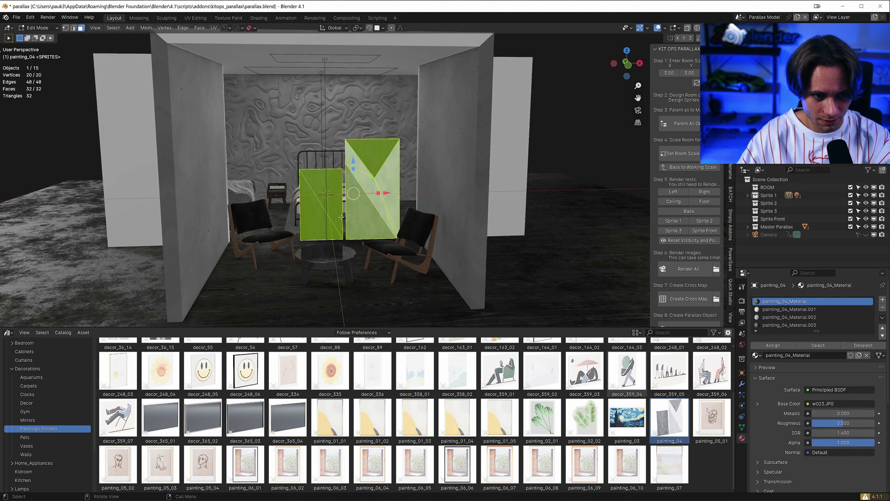
middle_click_drag(319, 207, 319, 206)
left_click(319, 203)
key("l")
key("x")
key("f")
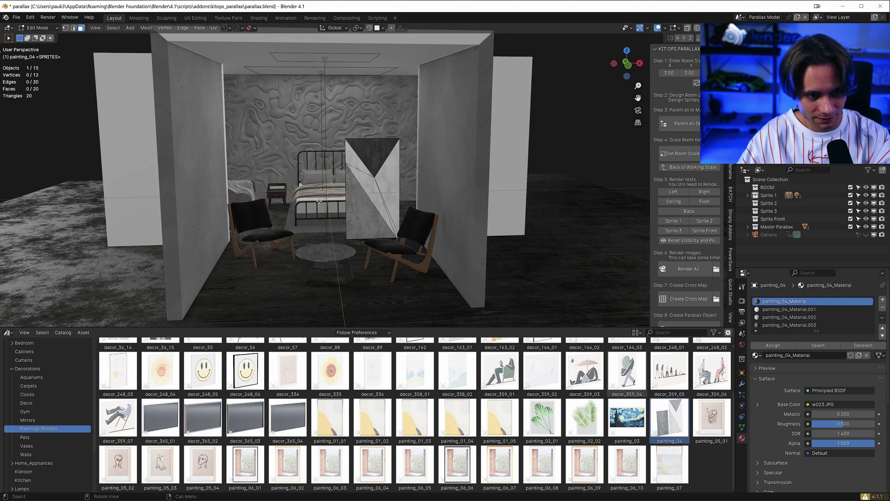
left_click(364, 210)
key("Tab")
- Move the painting about 1.03 m in X and 2.98 m in Y, and rotate it 90° about Y
middle_click_drag(380, 230, 383, 236)
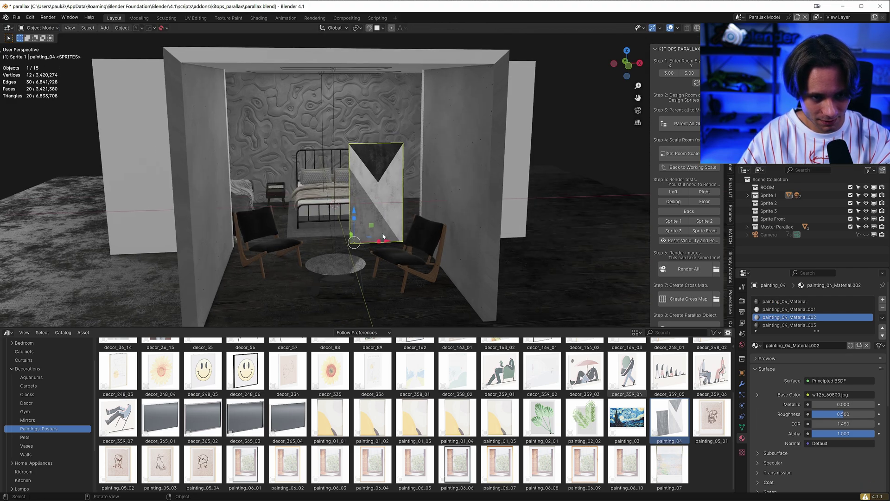
key("g")
left_click(451, 161)
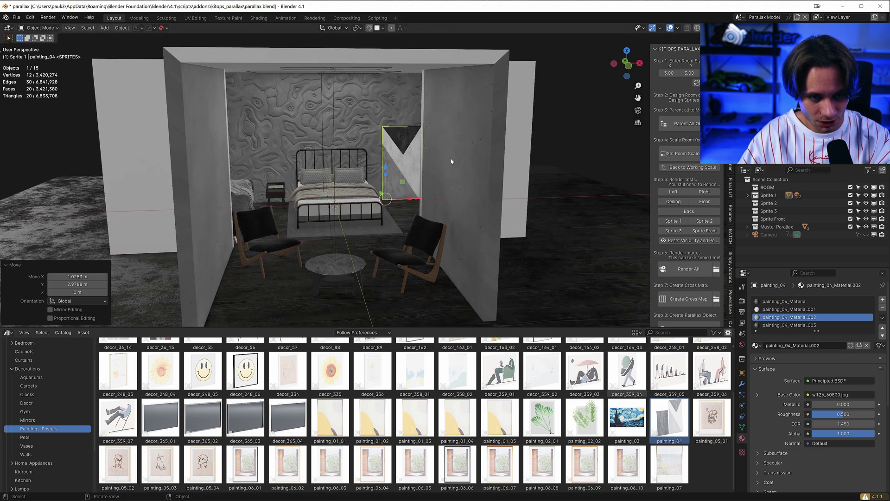
type("rx")
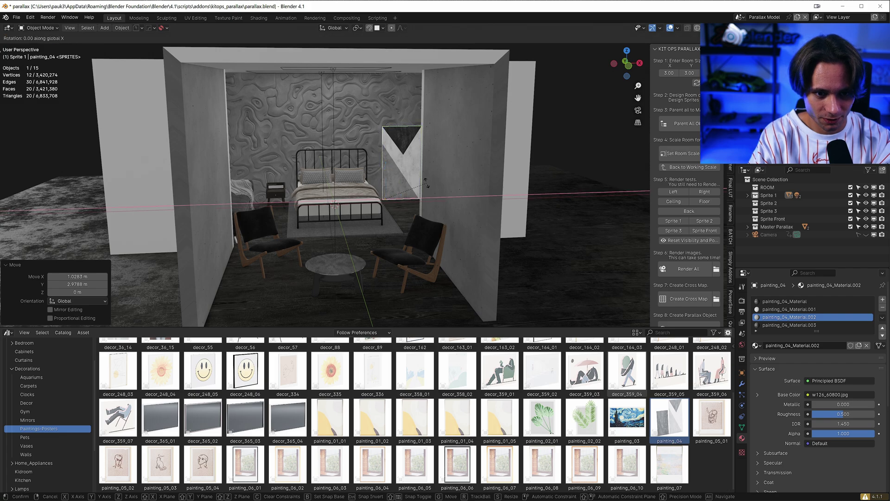
type("90y")
key("Return")
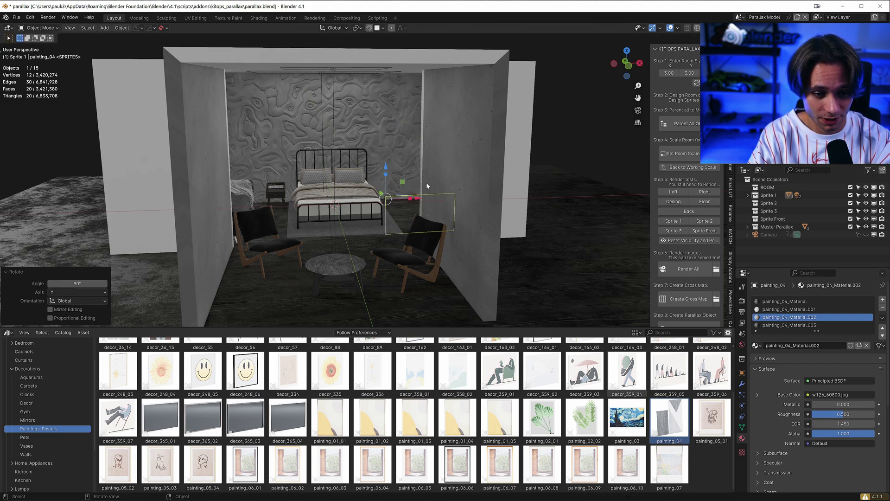
- Raise the painting about 2.33 m in Z and shift it about -2.15 m in X to hang above the bed
key("g")
key("z")
key("x")
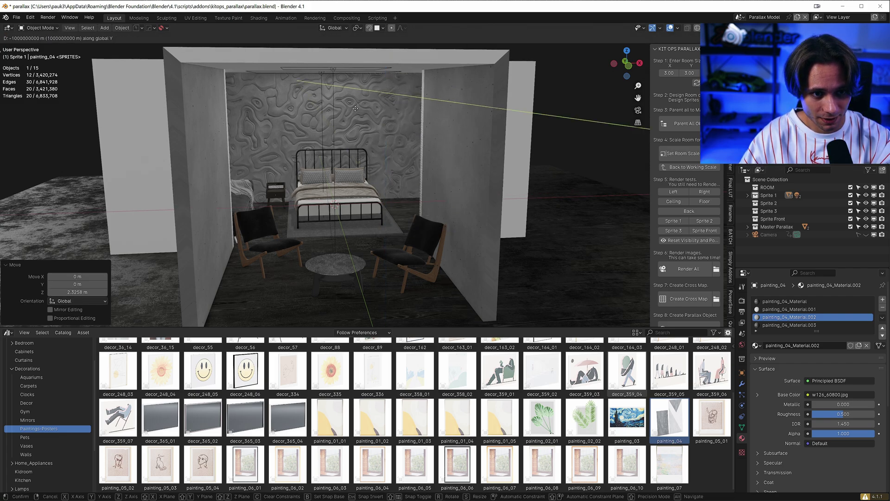
left_click(349, 199)
- From a wireframe top view, rotate the painting about 3.5° parallel to the back wall and move it against the wall
key("KP_7")
key("alt+z")
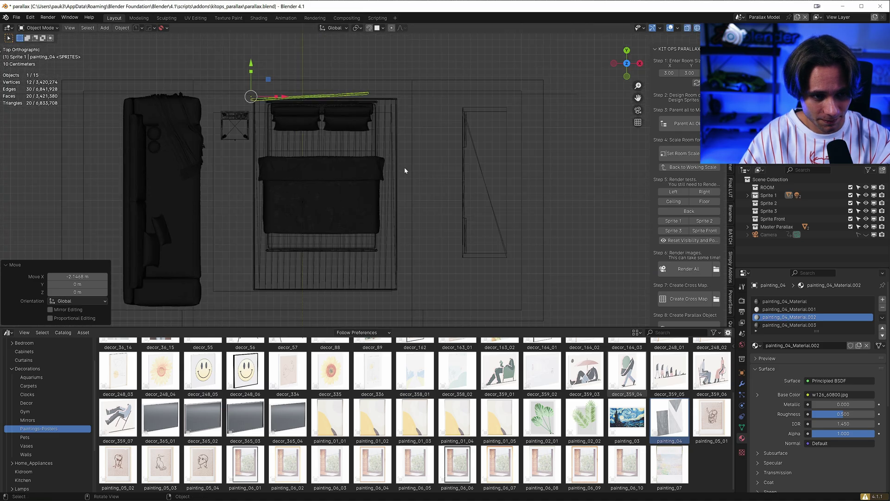
scroll(417, 181, "up", 3)
key("r")
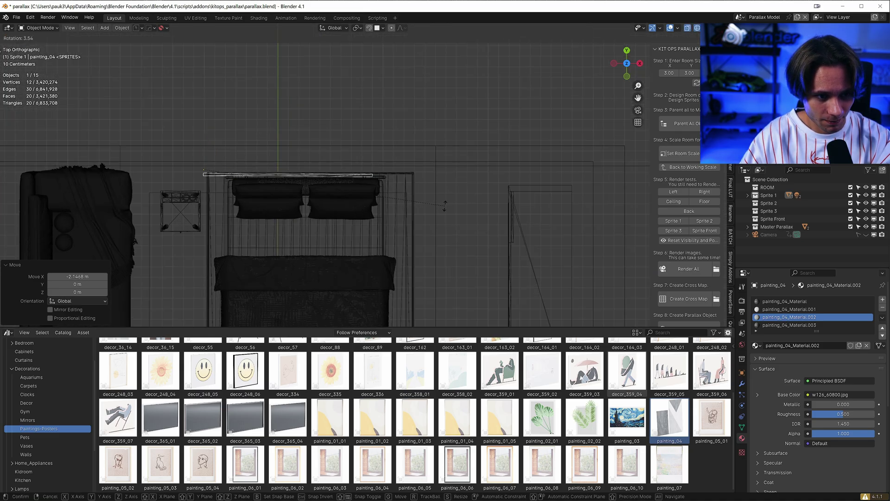
left_click(444, 204)
key("g")
left_click(452, 198)
key("shift+z")
- Fine-tune the painting's height, depth and sideways position above the bed, finishing with a shift of about -0.07 m in Z
mouse_move(392, 246)
middle_mouse_down()
mouse_move(352, 188)
mouse_move(372, 129)
mouse_move(385, 122)
mouse_move(388, 171)
mouse_move(404, 168)
middle_mouse_up()
scroll(360, 176, "down", 2)
key("g")
key("z")
left_click(379, 132)
key("g")
key("z")
left_click(381, 131)
key("g")
key("y")
left_click(388, 170)
key("g")
key("x")
left_click(380, 169)
key("g")
key("z")
left_click(381, 175)
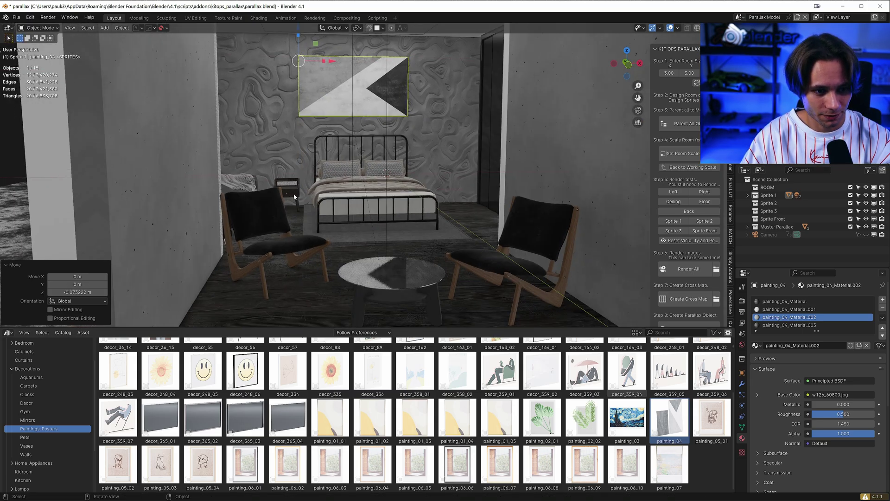
- Place the clock_05_01 asset from the Clocks category on top of the nightstand beside the bed
left_click(293, 194)
key("KP_Decimal")
mouse_move(340, 262)
middle_mouse_down()
mouse_move(334, 246)
mouse_move(274, 295)
middle_mouse_up()
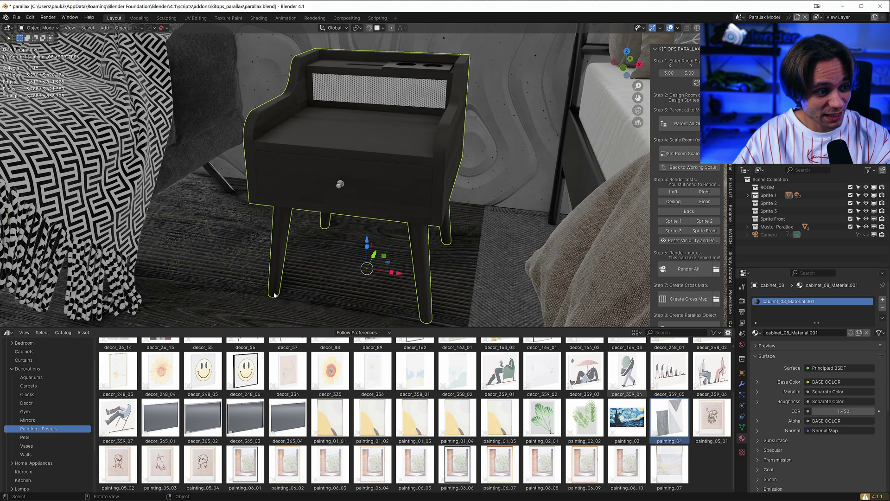
left_click(36, 393)
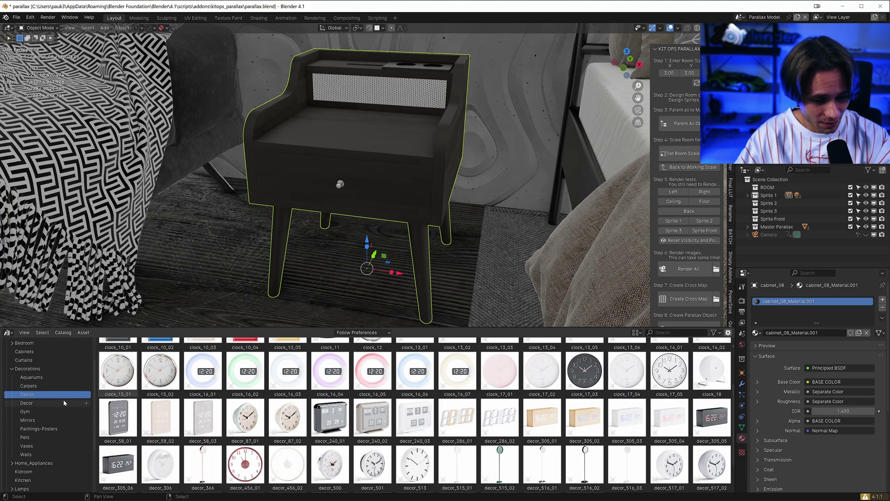
scroll(328, 428, "up", 5)
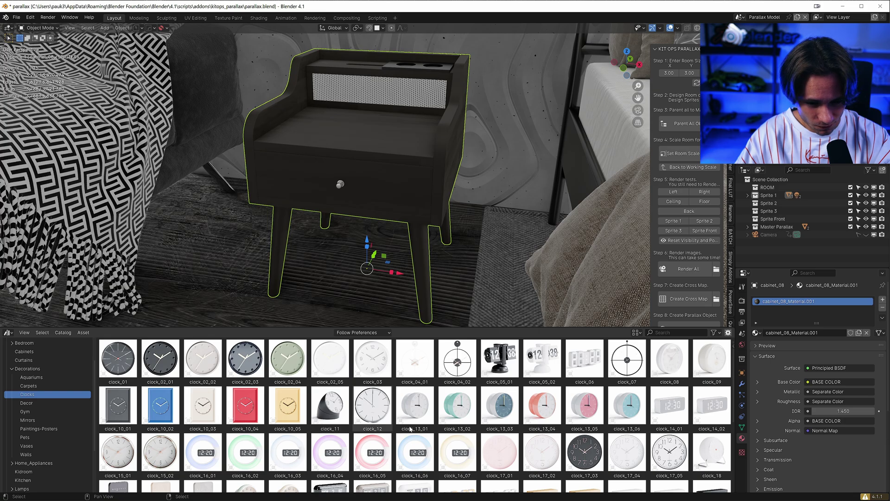
left_click_drag(382, 125, 382, 126)
scroll(447, 218, "down", 3)
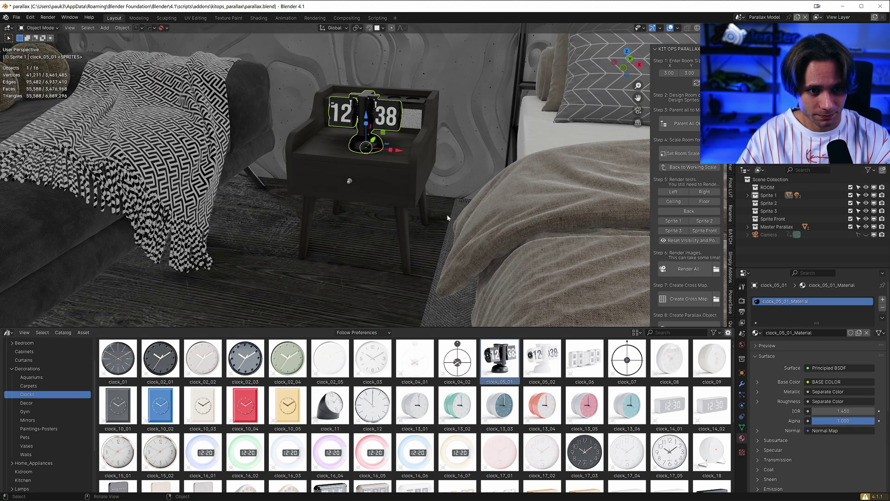
scroll(482, 209, "down", 4)
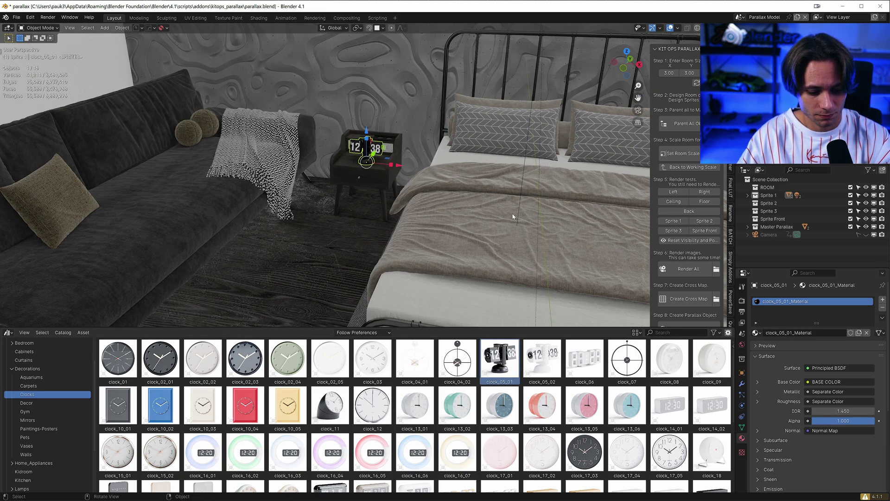
key("r")
key("z")
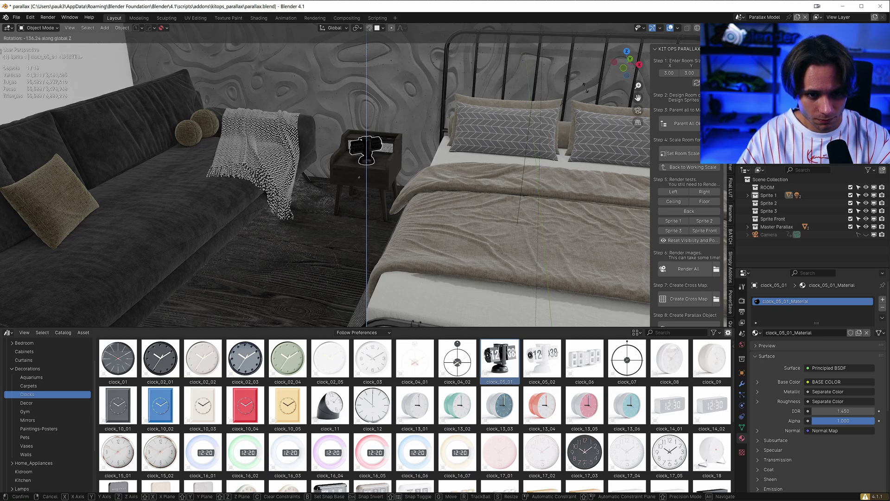
key("r")
key("Return")
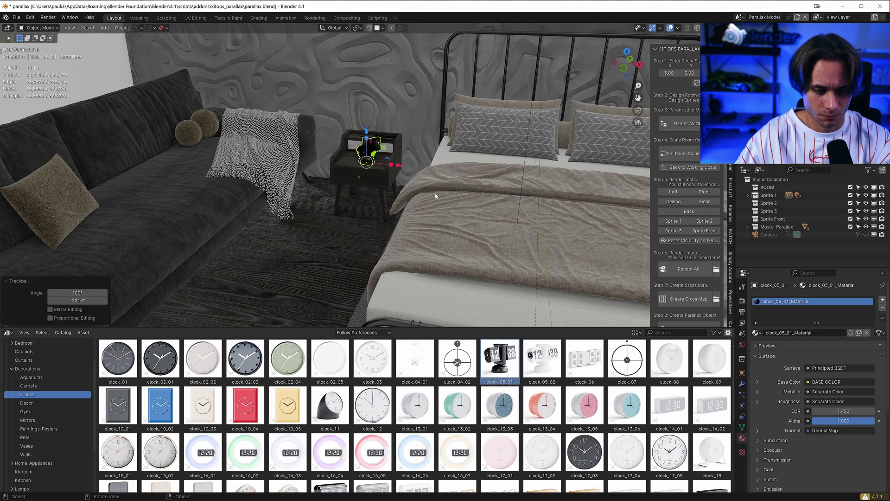
- Adjust the nightstand clock's rotation about Z so its face points into the room, and select the floor plane
key("r")
key("z")
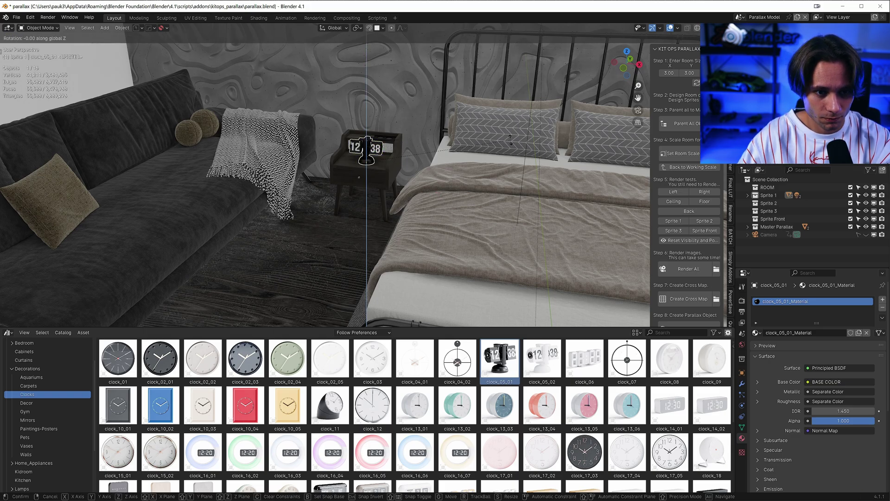
left_click(485, 80)
scroll(445, 130, "down", 5)
middle_click_drag(352, 185, 343, 231)
left_click(451, 248)
middle_click_drag(435, 250, 439, 264)
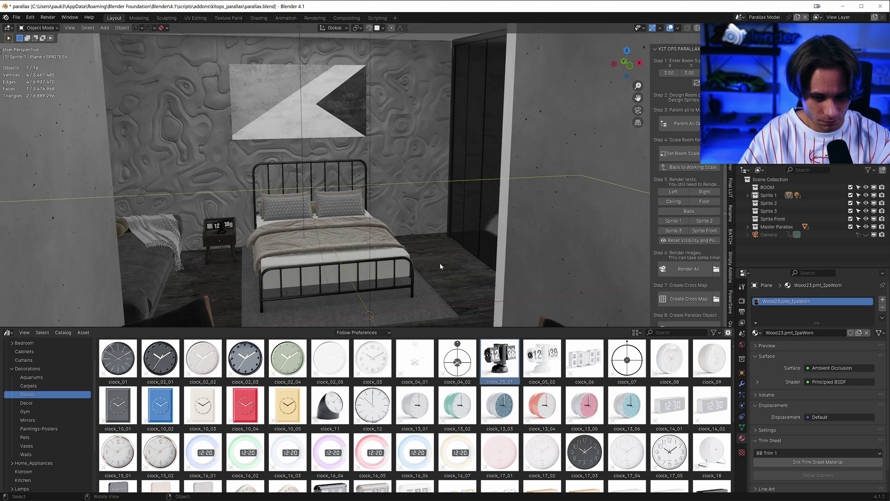
- Place the decor_03 books from the Decor category on the round table between the chairs
scroll(247, 318, "down", 5)
middle_click_drag(247, 317, 263, 248)
left_click(339, 224)
key("KP_Decimal")
left_click(27, 403)
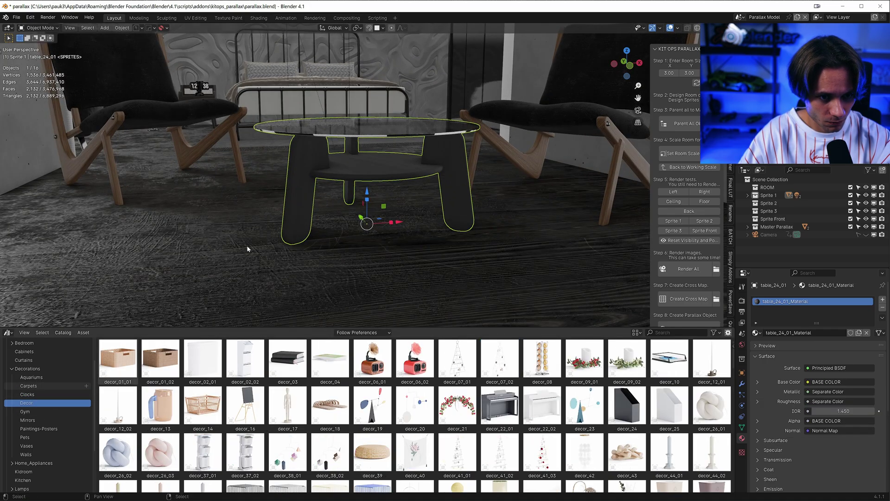
left_click_drag(378, 146, 340, 148)
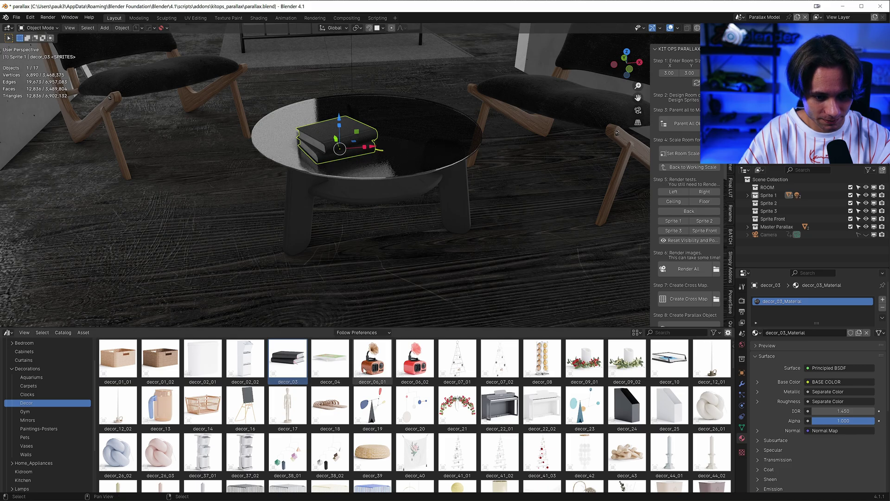
- Place the decor_06_01 asset on the round table beside the books and rotate it about Z
left_click_drag(369, 370, 412, 132)
key("r")
key("z")
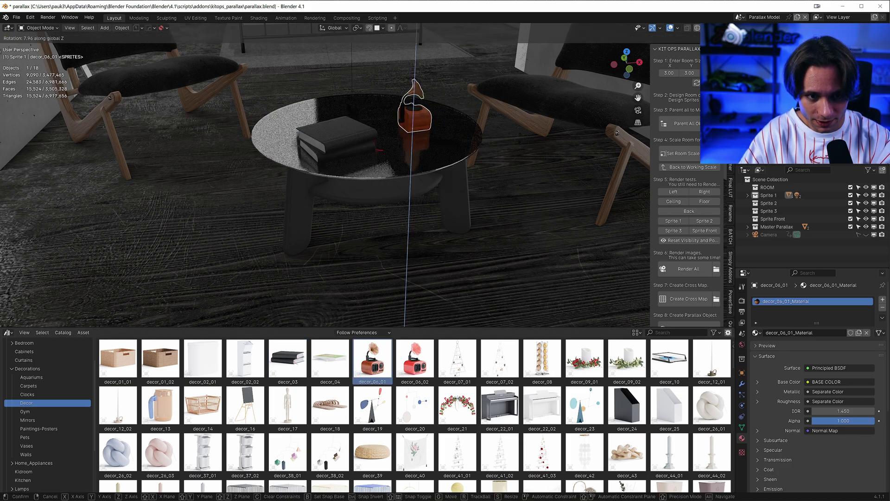
left_click(403, 163)
- Shift the books across the tabletop by about -0.03 m in X and 0.024 m in Y
scroll(366, 160, "down", 1)
scroll(365, 160, "down", 2)
left_click(358, 155)
key("g")
key("shift+z")
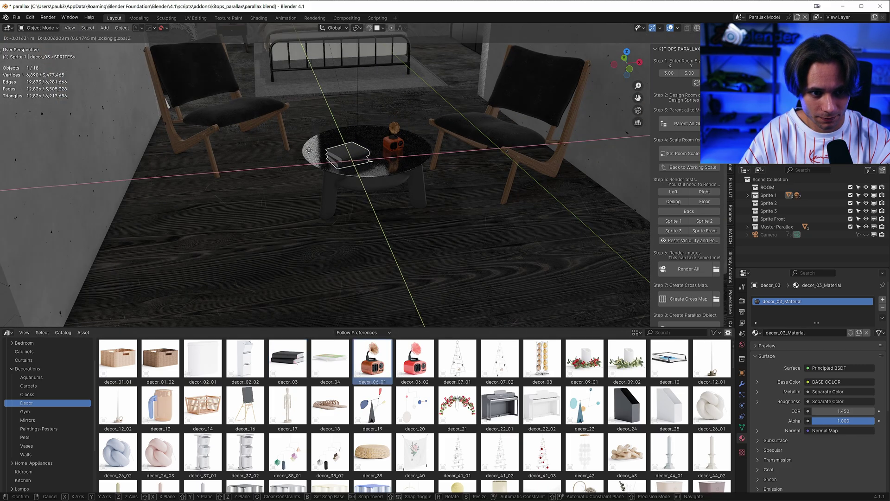
left_click(353, 151)
- Place the decor_113 plant from the Plants category on the floor near the room's open front and scale it down slightly
scroll(27, 465, "down", 2)
left_click(24, 464)
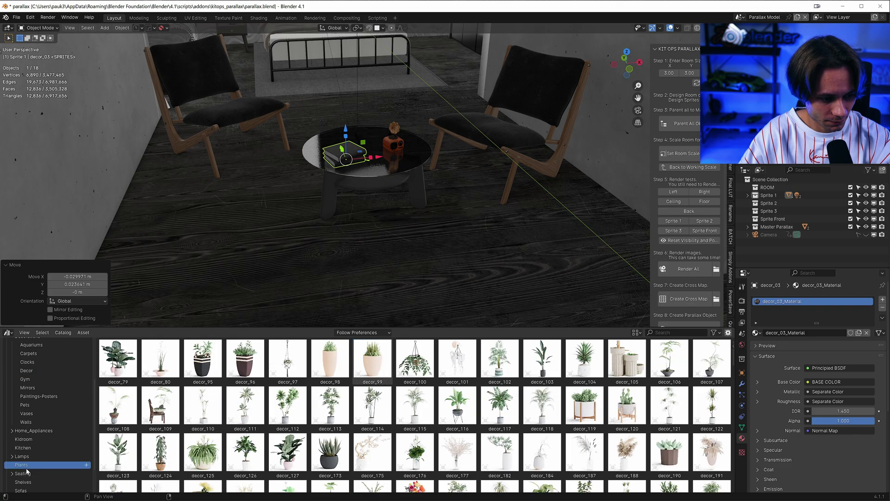
scroll(311, 269, "down", 4)
middle_click_drag(340, 245, 324, 245)
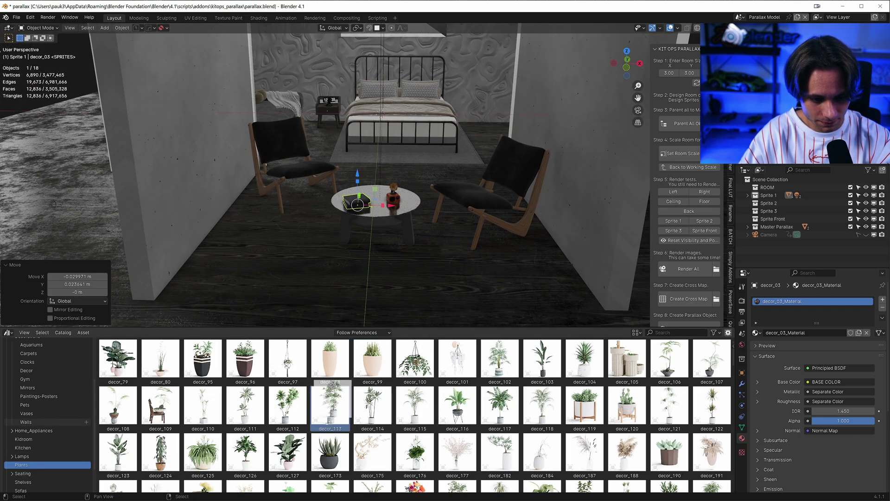
left_click_drag(332, 386, 252, 260)
scroll(253, 259, "down", 2)
key("s")
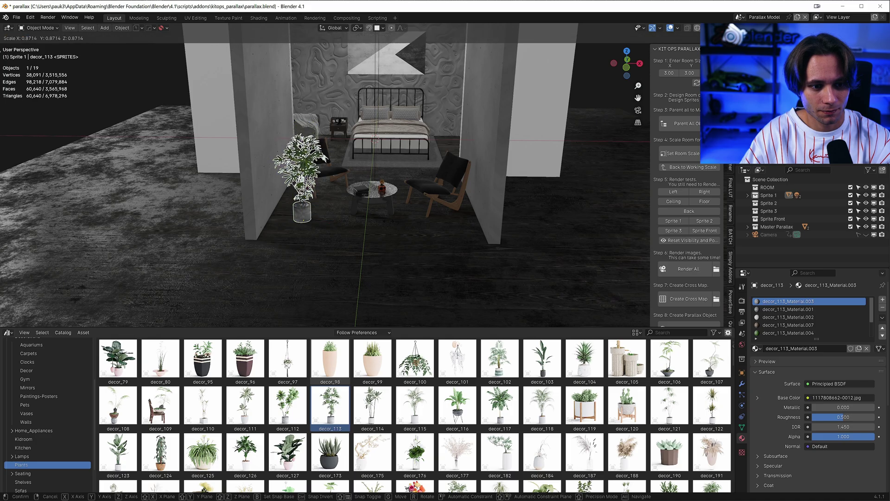
left_click(387, 231)
- Position the potted plant along the floor beside the left wall's front edge and select the floor plane
key("g")
key("shift+z")
left_click(387, 232)
middle_click_drag(431, 160, 383, 224, "shift")
middle_click_drag(383, 223, 358, 161)
left_click(381, 213)
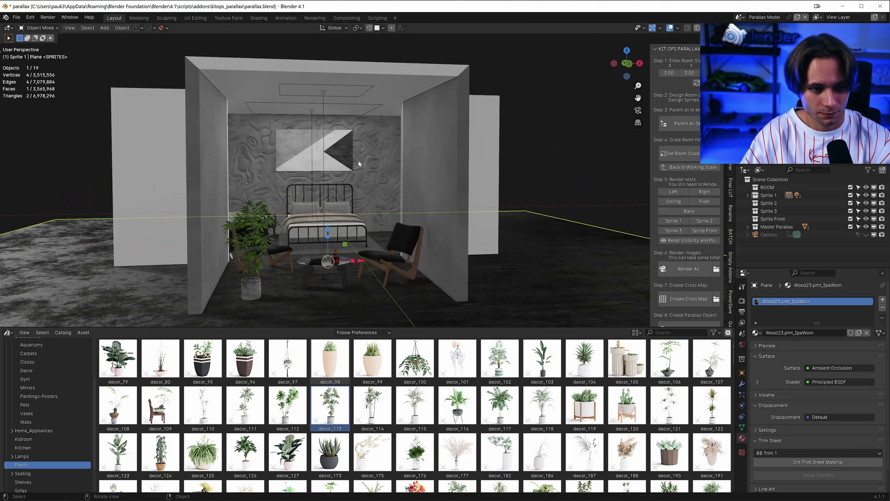
- Place the lamp_70_02 pendant from the Ceiling_lamps category on the ceiling in the middle of the room
scroll(354, 194, "up", 5)
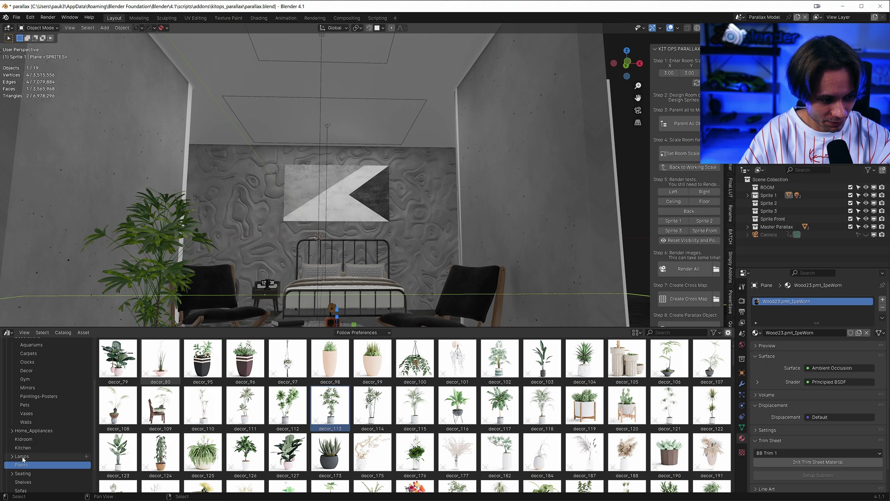
left_click(21, 456)
scroll(41, 478, "down", 1)
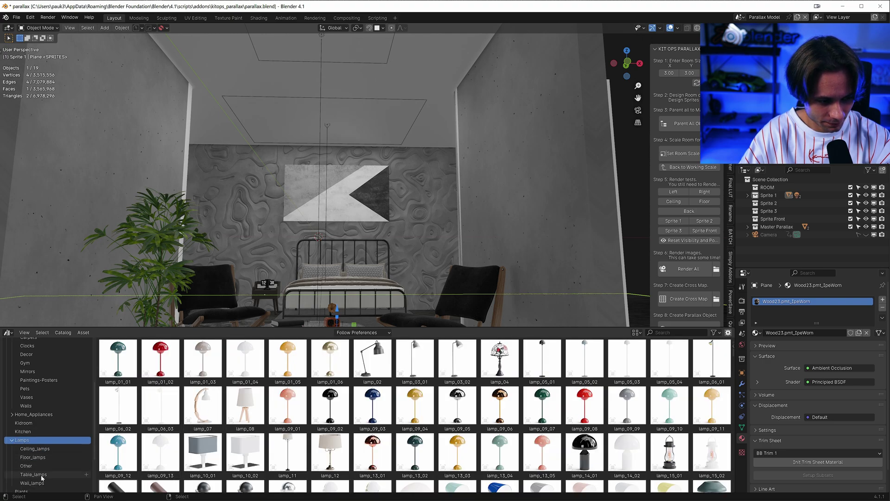
left_click(46, 450)
scroll(312, 232, "down", 3)
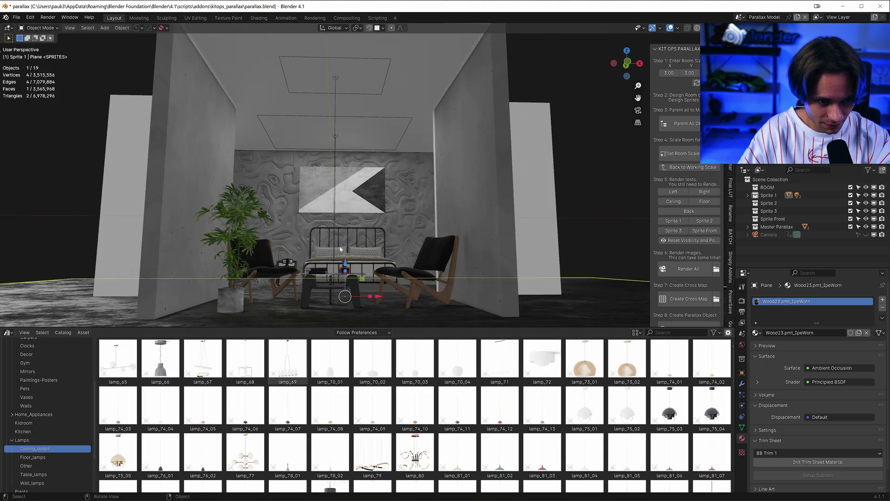
middle_click_drag(315, 222, 373, 320)
scroll(322, 248, "down", 1)
scroll(448, 391, "down", 2)
scroll(440, 407, "up", 1)
left_click_drag(325, 92, 325, 92)
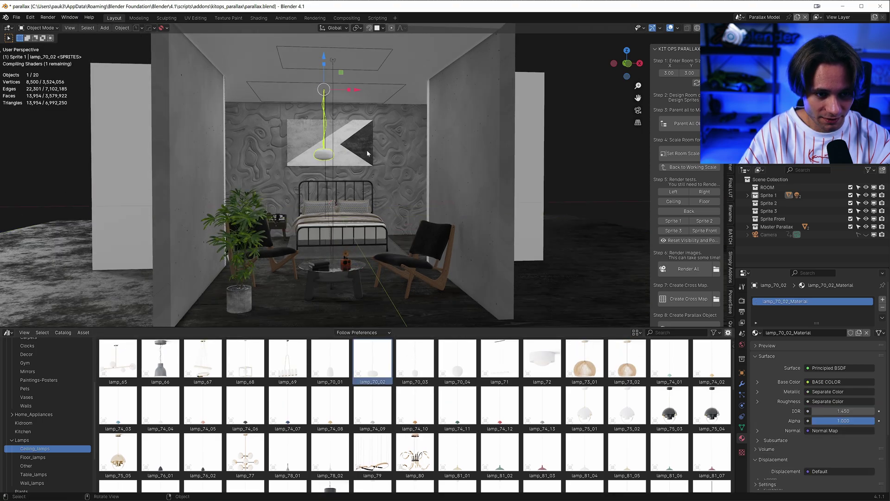
- Raise the pendant lamp about 0.29 m, shift it horizontally in the room, and select the floor plane
mouse_move(367, 155)
middle_mouse_down()
mouse_move(387, 173)
mouse_move(366, 146)
middle_mouse_up()
key("g")
key("z")
left_click(370, 152)
key("g")
key("shift+z")
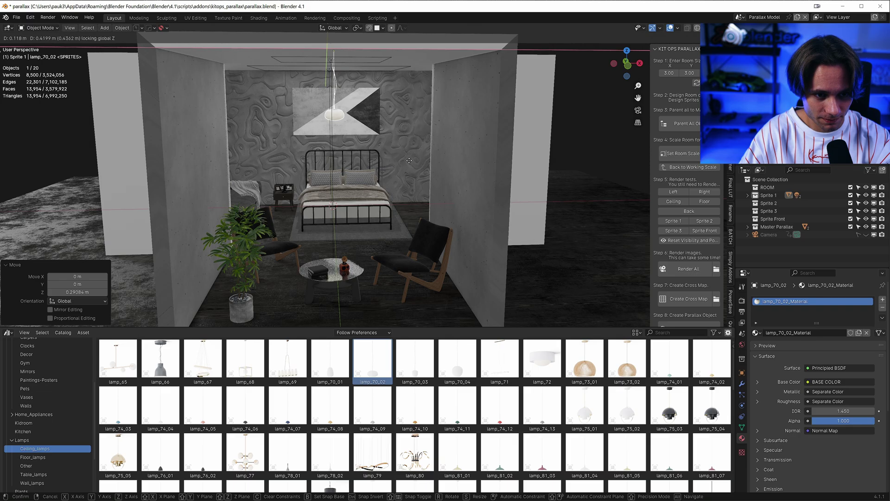
left_click(392, 193)
middle_click_drag(391, 193, 387, 197)
middle_click_drag(375, 186, 383, 225)
scroll(387, 199, "down", 2)
left_click(395, 205)
scroll(394, 208, "up", 2)
key("grave")
left_click(444, 279)
scroll(392, 199, "up", 6)
scroll(388, 200, "up", 3)
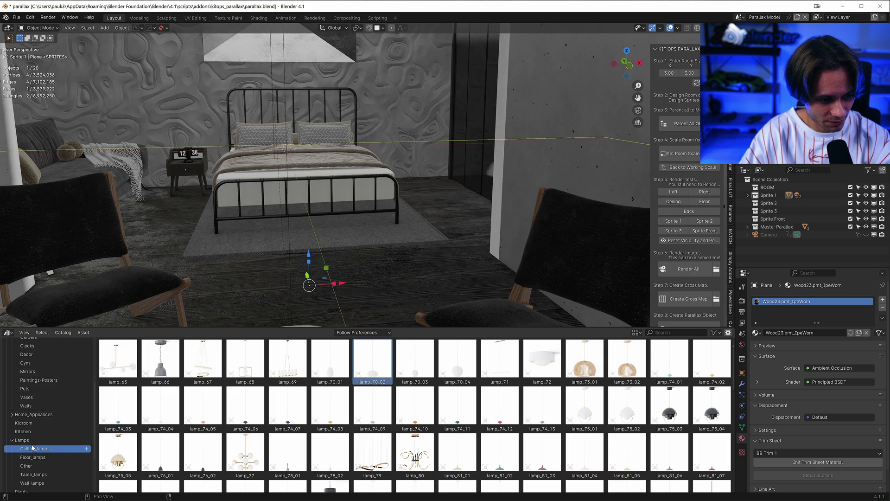
- Place the lamp_03_02 lamp from the Floor_lamps category on the floor beside the bed and rotate it about the Z axis
left_click(35, 475)
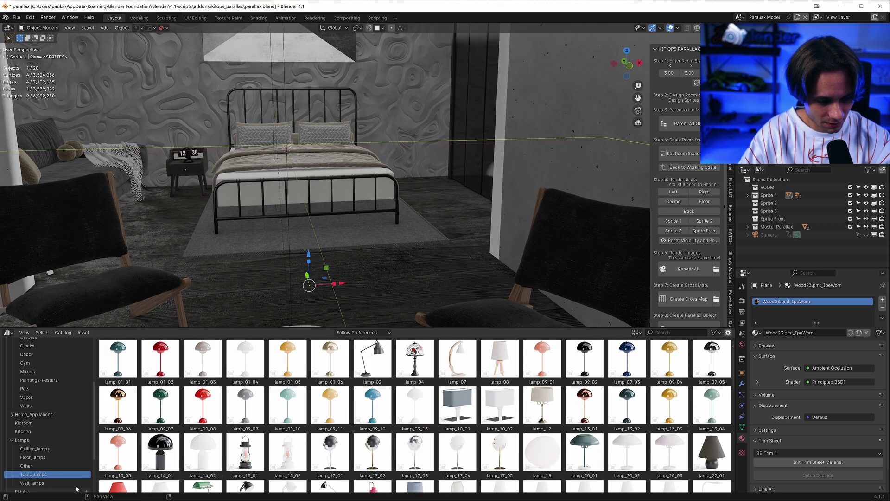
left_click(37, 458)
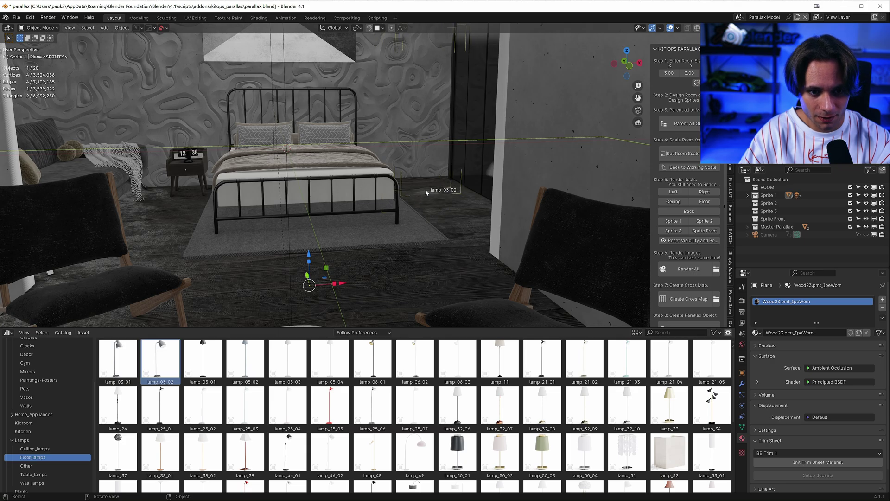
left_click_drag(425, 191, 427, 192)
scroll(429, 188, "down", 3)
key("r")
key("z")
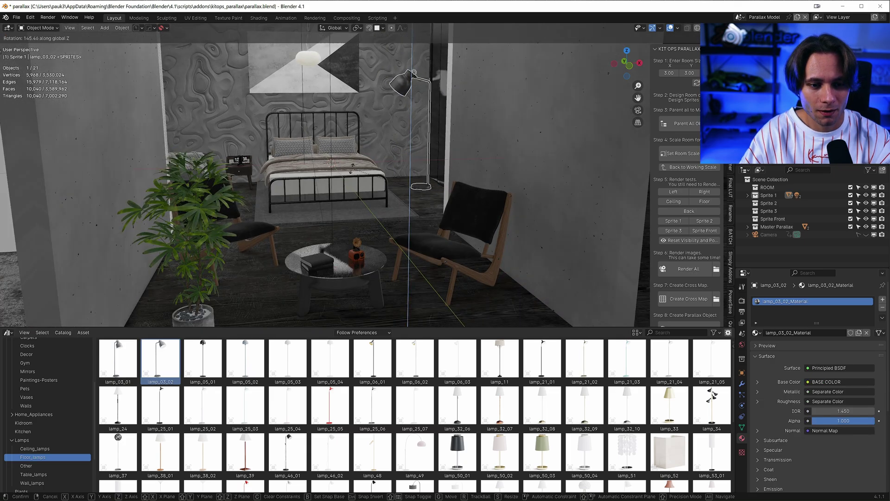
left_click(351, 168)
- Move the floor lamp about -0.23 m in X and 0.18 m in Y, and rotate it about 57° around Z
key("g")
key("shift+z")
left_click(483, 159)
middle_click_drag(483, 159, 486, 160)
key("r")
key("z")
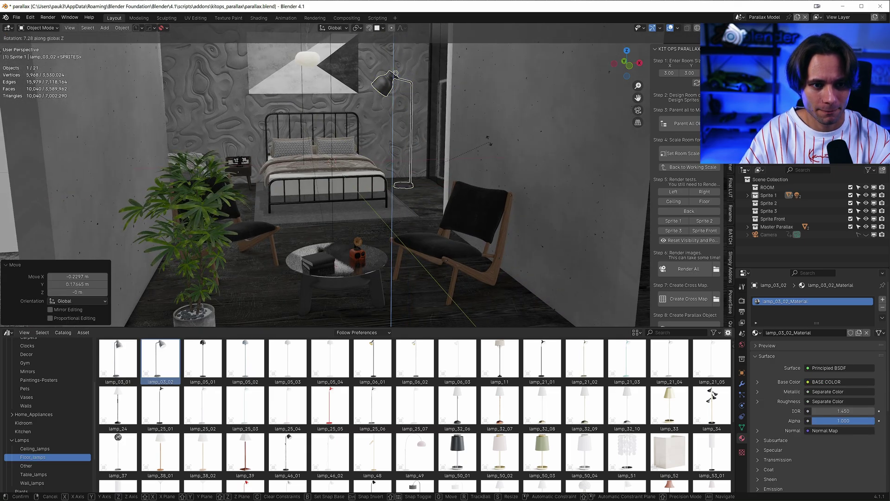
key("Return")
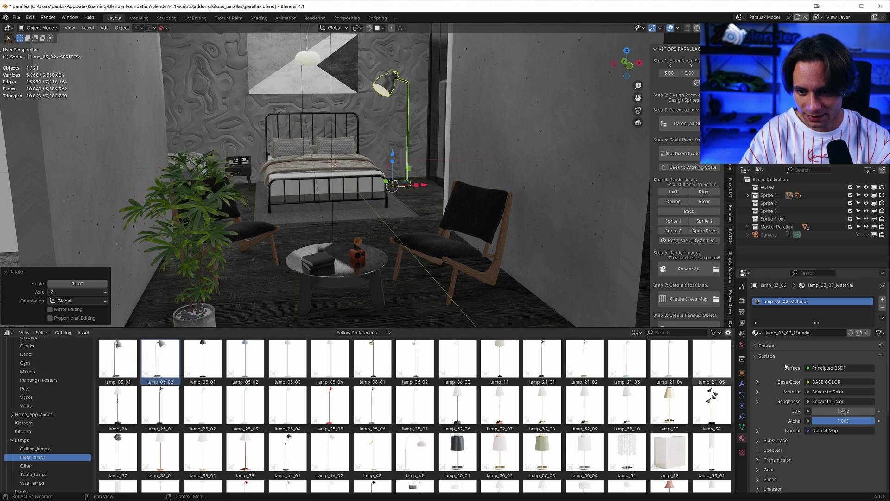
- Examine the emission settings in the materials of the floor lamp and the pendant lamp
scroll(774, 451, "down", 3)
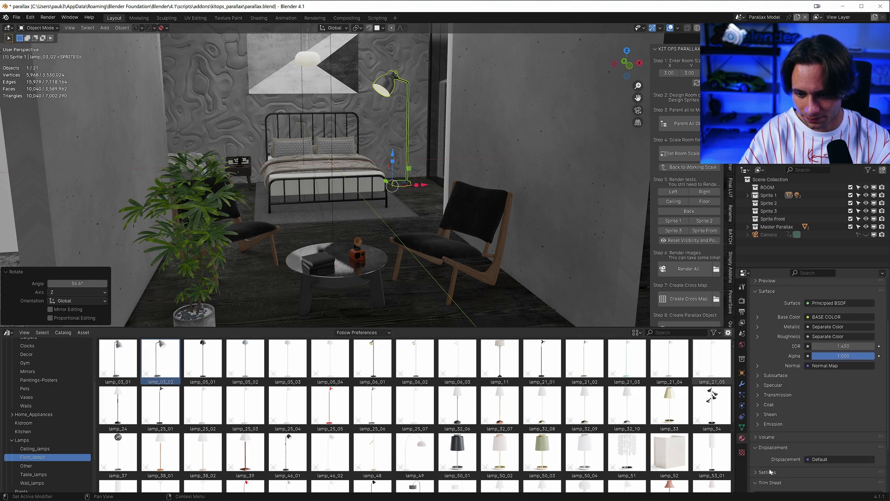
left_click(772, 424)
scroll(485, 249, "down", 5)
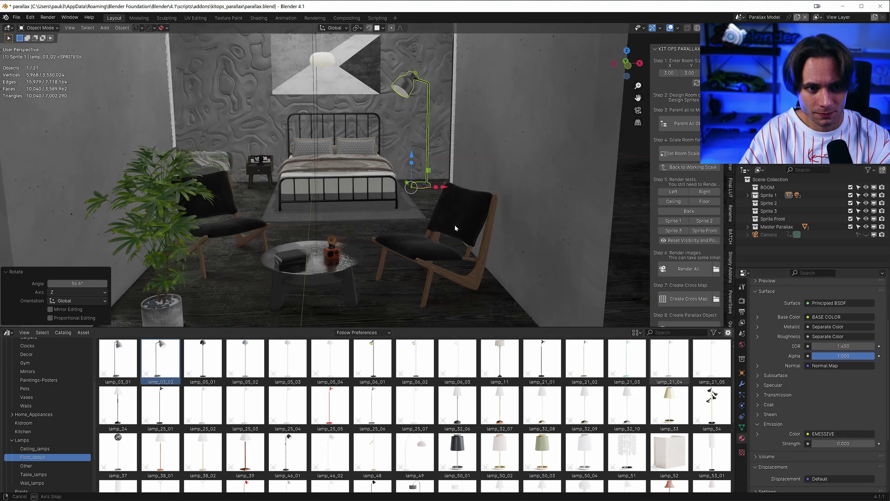
middle_click_drag(396, 177, 349, 97)
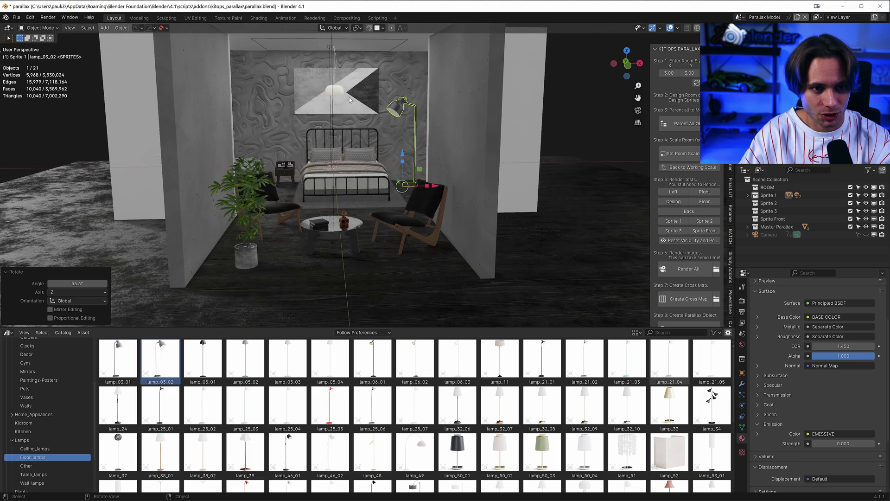
left_click(335, 90)
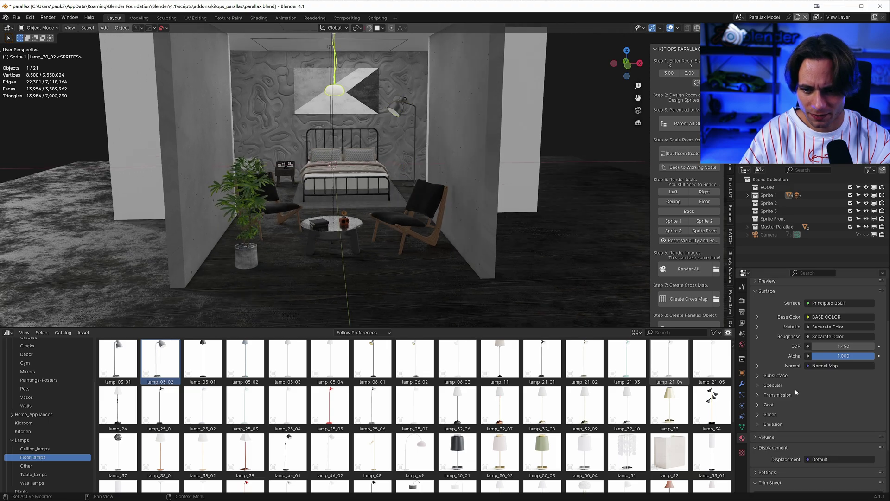
left_click(770, 425)
scroll(490, 132, "down", 5)
- Place decor_55 from the Paintings-Posters category on the inner face of the room's right wall and rotate it 90° about Y
left_click(489, 132)
middle_click_drag(489, 132, 445, 140)
scroll(429, 195, "up", 5)
middle_click_drag(429, 196, 364, 218)
scroll(341, 194, "down", 4)
scroll(297, 222, "up", 4)
left_click(401, 157)
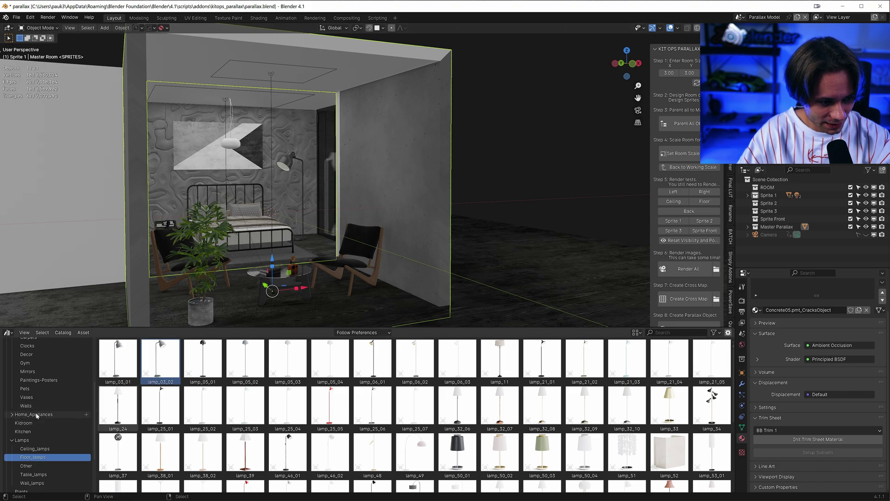
left_click(37, 380)
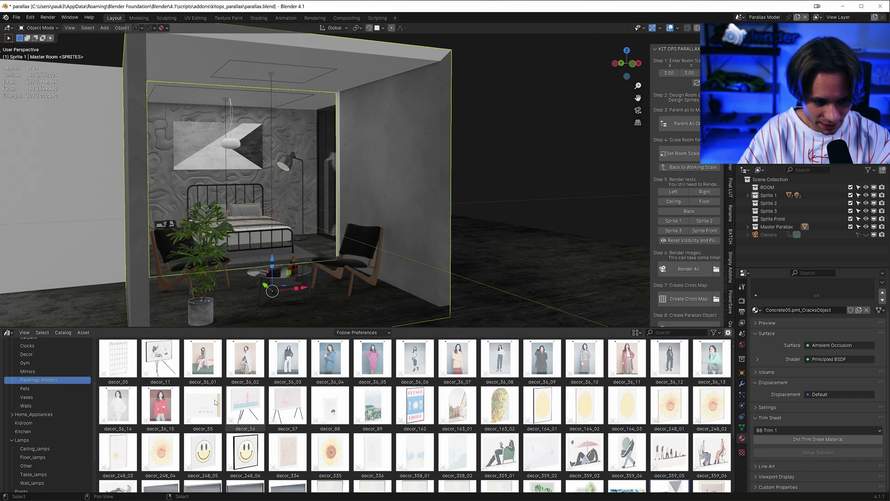
left_click_drag(395, 277, 405, 168)
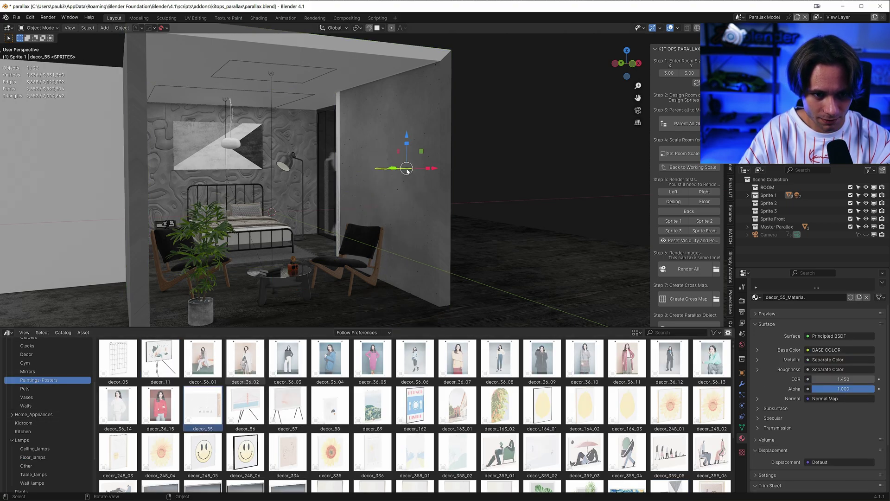
key("r")
key("x")
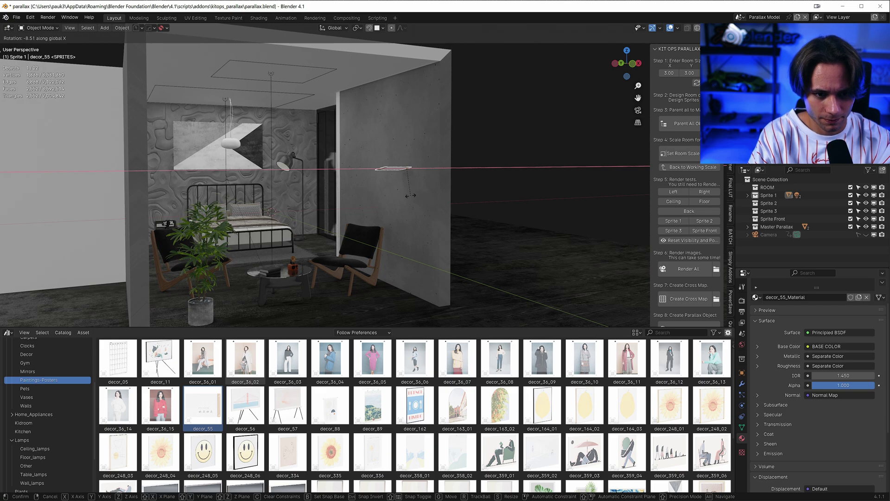
type("y90")
key("Return")
- Enlarge the decor_55 wall hanging, shift it along Y on the wall, and raise it about 0.3 m
key("s")
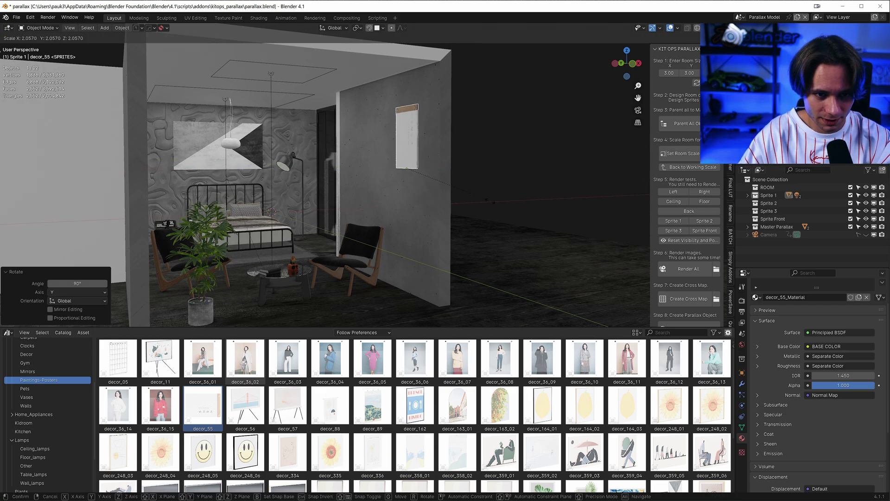
left_click(527, 213)
key("g")
key("y")
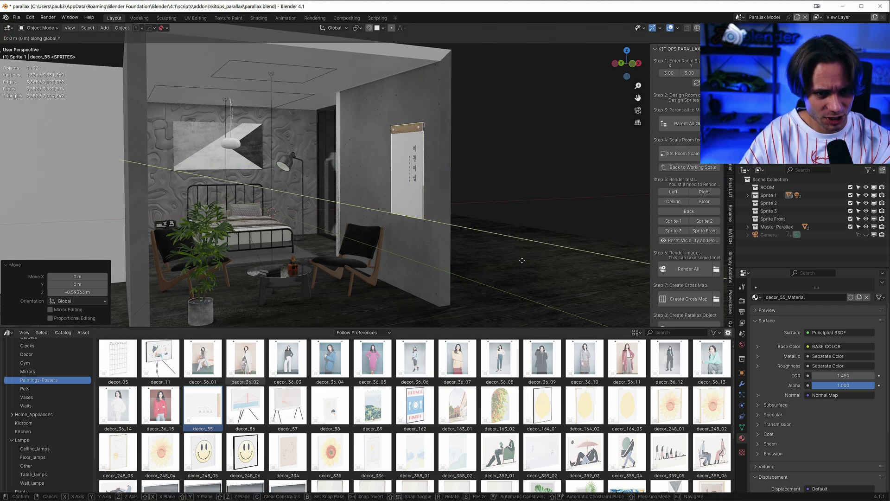
left_click(496, 254)
key("g")
key("z")
left_click(482, 235)
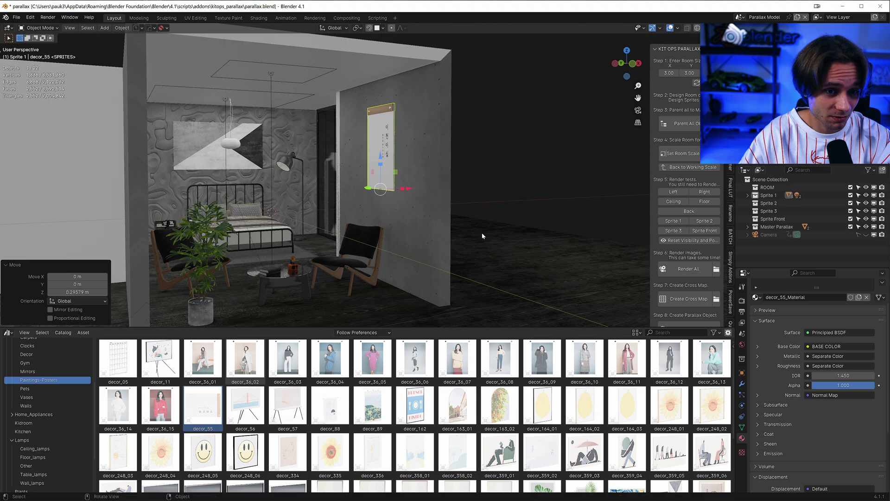
- Place curtain_01_01 from the Curtains category at the room's open front and rotate it 90° about Z
middle_click_drag(483, 235, 511, 239)
middle_click_drag(410, 234, 349, 178)
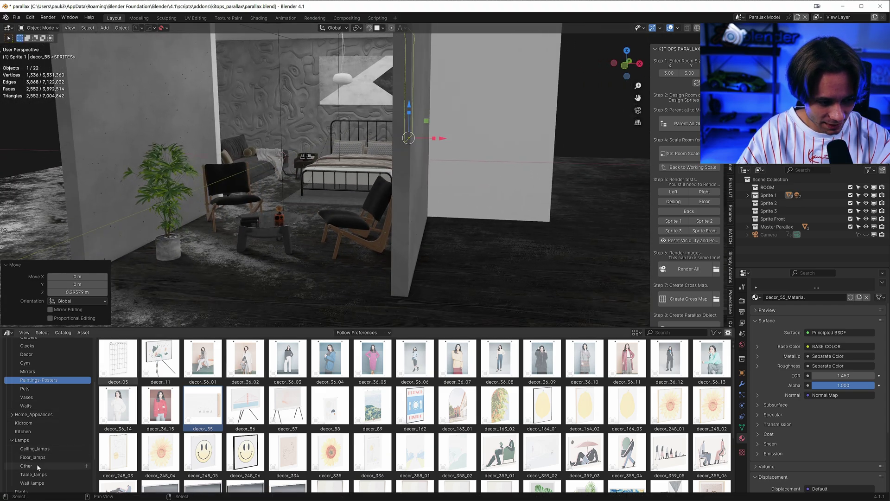
scroll(37, 465, "down", 5)
scroll(29, 451, "up", 4)
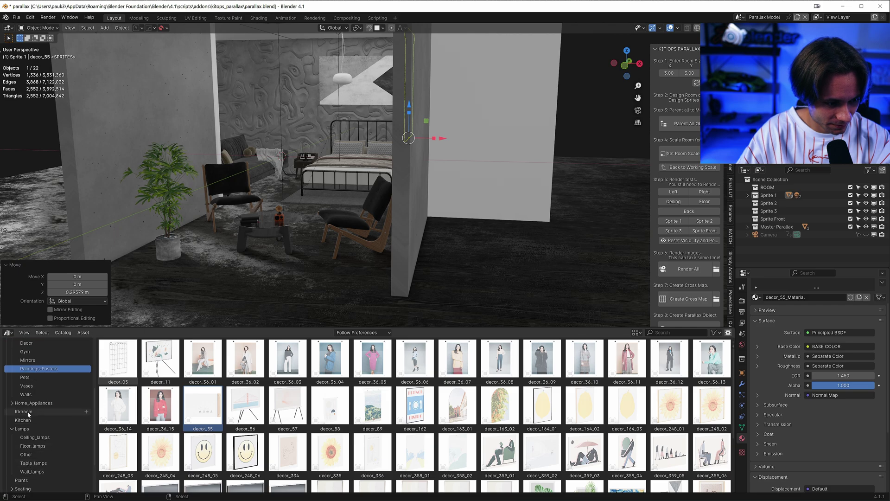
scroll(31, 465, "up", 7)
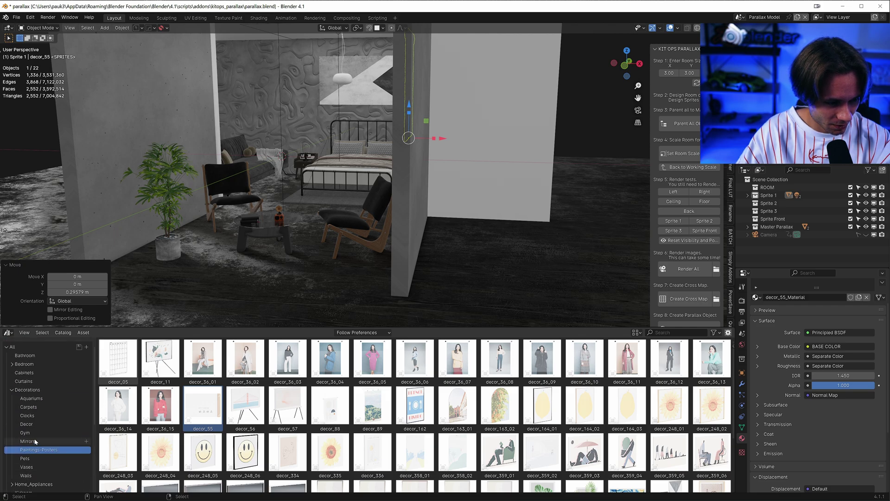
left_click(17, 392)
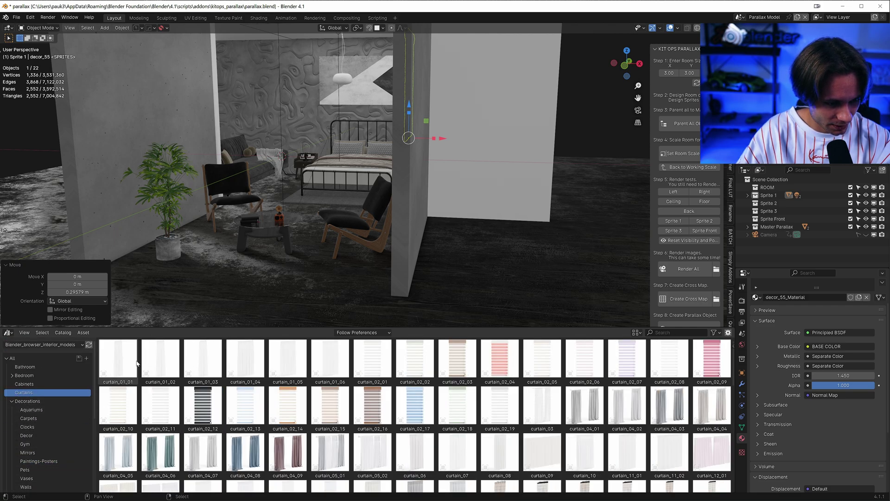
left_click_drag(204, 289, 206, 286)
key("r")
key("z")
key("9")
key("0")
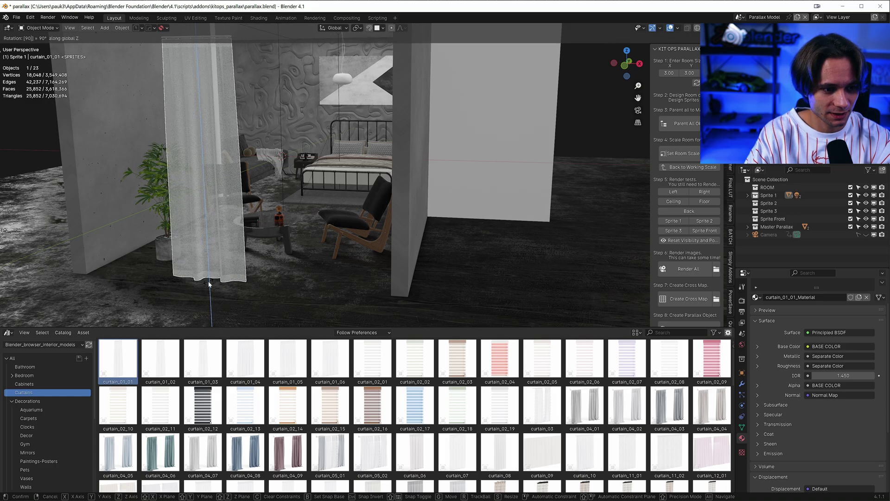
key("Return")
- Stretch the curtain vertically in front view by a Z scale of about 1.2 to near ceiling height
key("KP_1")
scroll(209, 284, "up", 1)
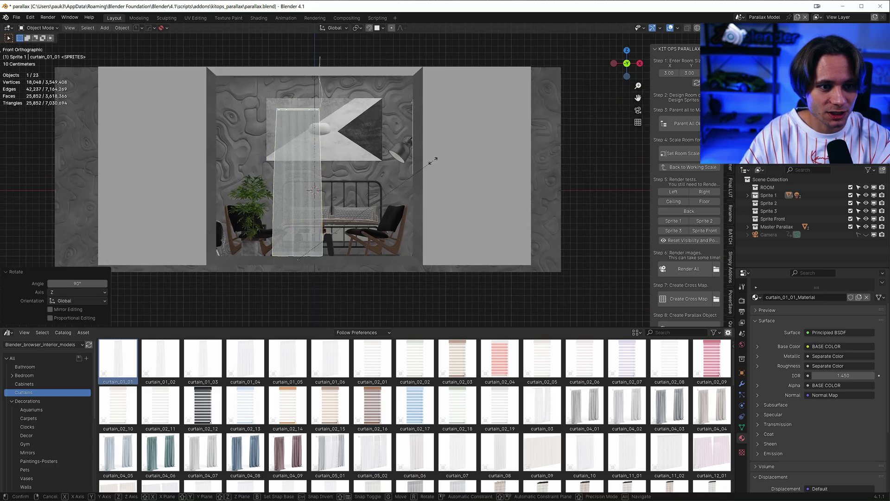
key("s")
key("z")
left_click(471, 156)
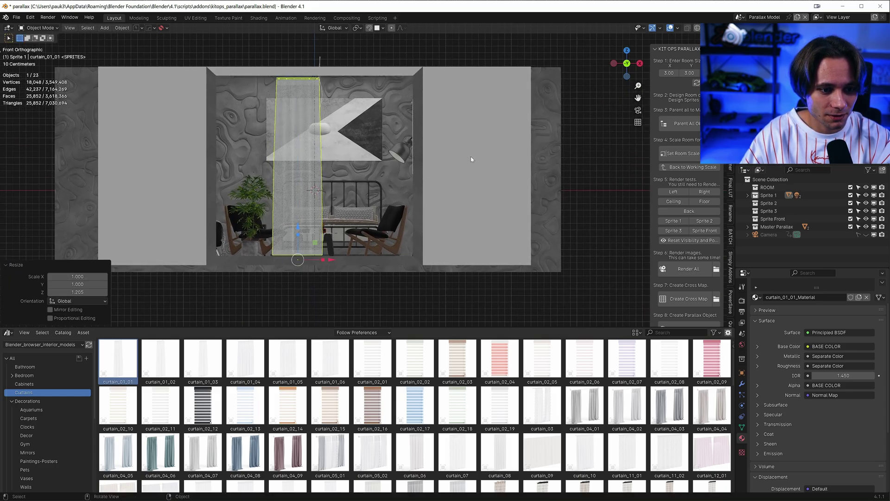
- Move the curtain about -0.72 m in X to the left wall's front edge and fine-tune its horizontal position
key("g")
key("x")
left_click(422, 142)
middle_click_drag(422, 142, 398, 188)
key("g")
key("shift+z")
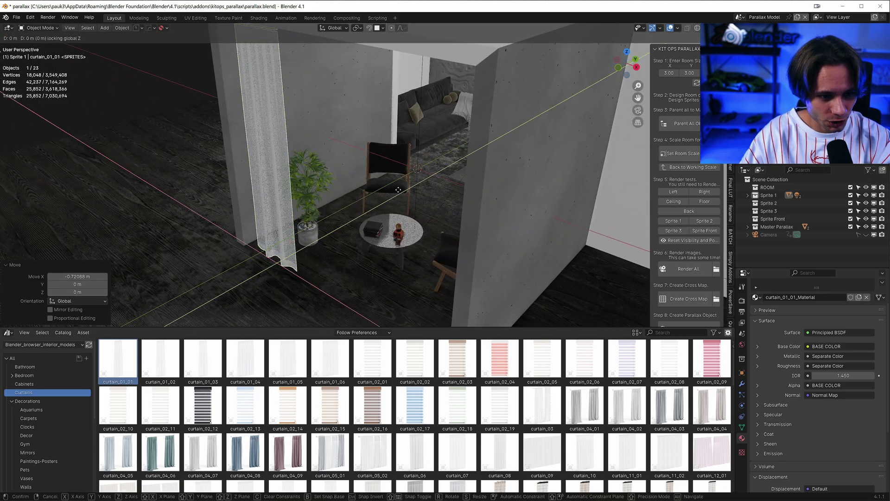
left_click(320, 238)
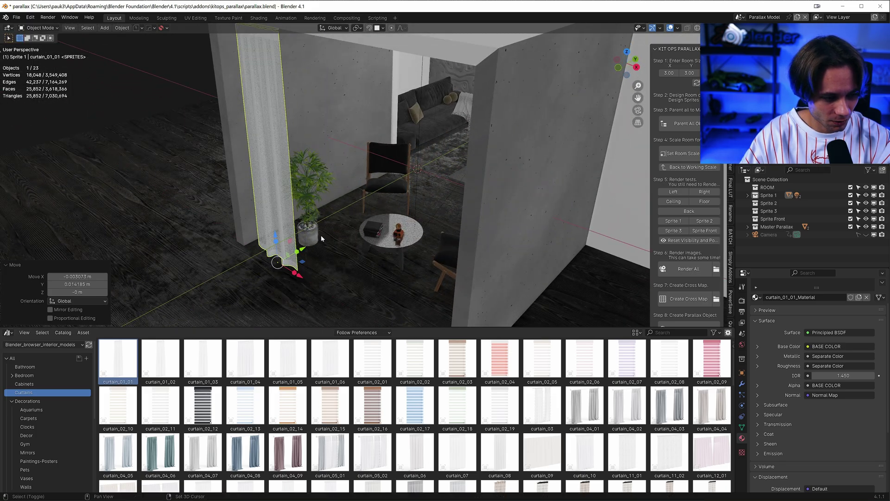
- Insert a Hue/Saturation/Value node in the Shader Editor between the curtain material's BASE COLOR texture and its Base Color input
left_click(8, 332)
left_click(25, 405)
middle_click_drag(215, 366, 219, 413)
scroll(219, 413, "down", 11)
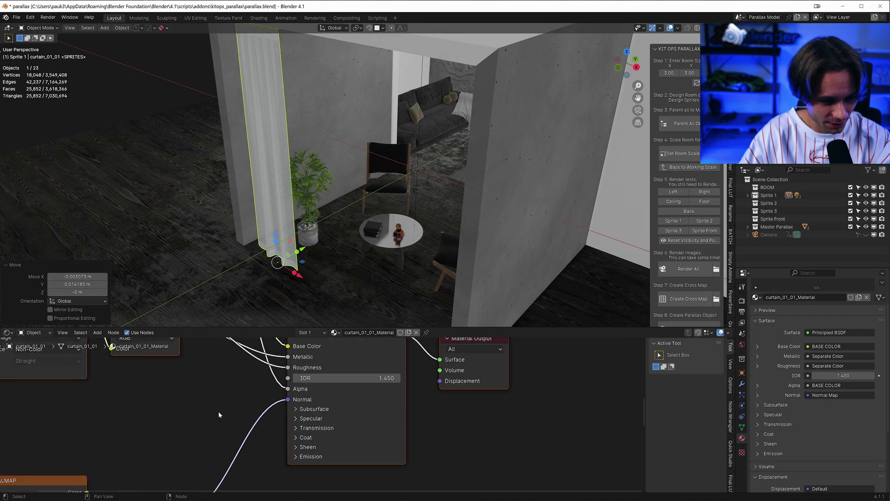
middle_click_drag(370, 397, 370, 439)
scroll(319, 380, "down", 1)
middle_click_drag(318, 379, 331, 415)
scroll(331, 414, "up", 2)
key("shift+a")
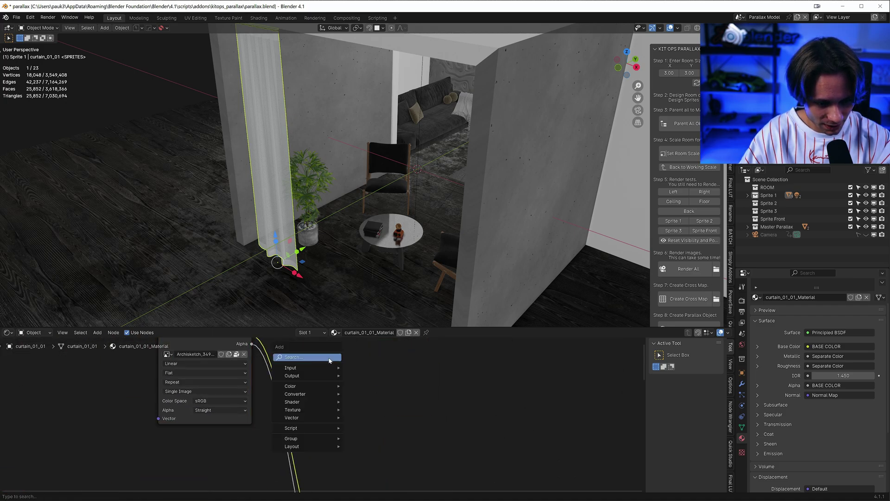
left_click(329, 358)
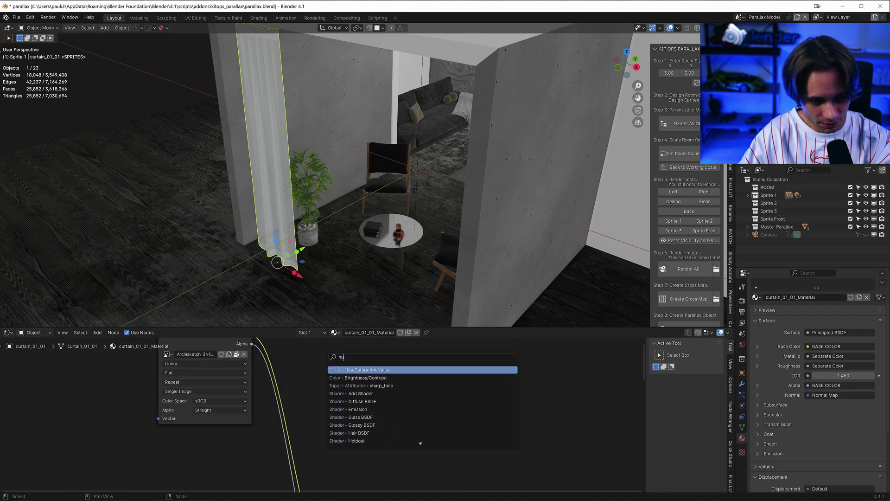
key("Return")
left_click(316, 443)
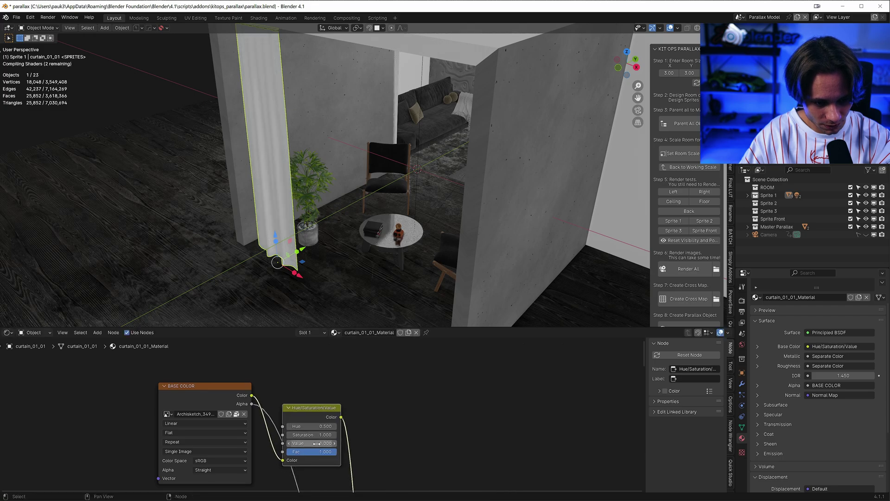
- Select the wood floor plane and switch the Shader Editor area back to the Asset Browser
middle_click_drag(368, 263, 435, 227)
left_click(447, 199)
scroll(368, 183, "up", 4)
middle_click_drag(352, 227, 357, 185, "shift")
scroll(380, 209, "up", 2)
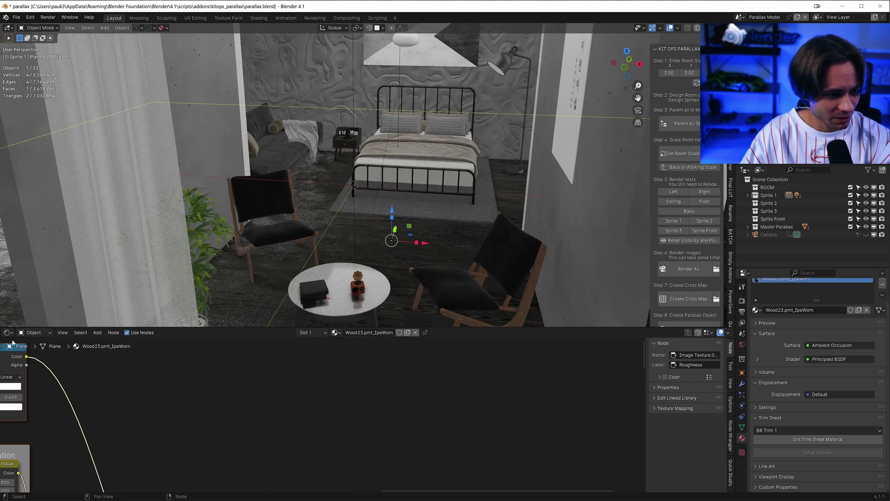
left_click(7, 332)
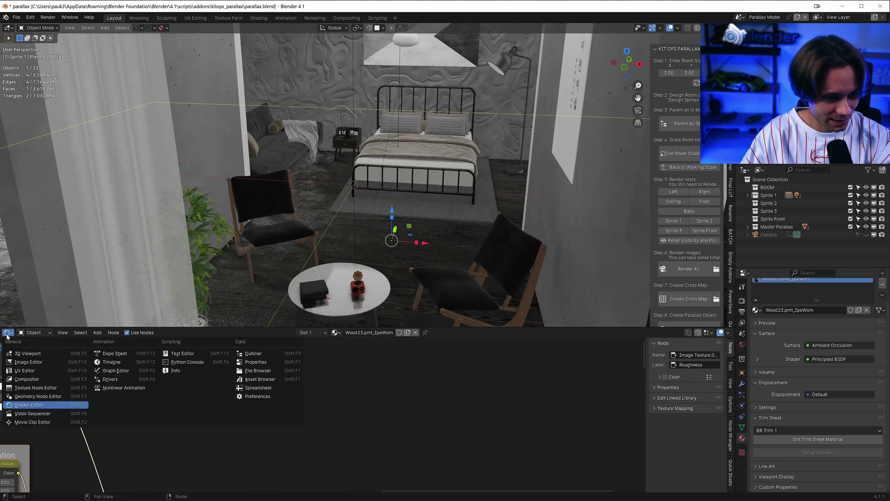
left_click(260, 379)
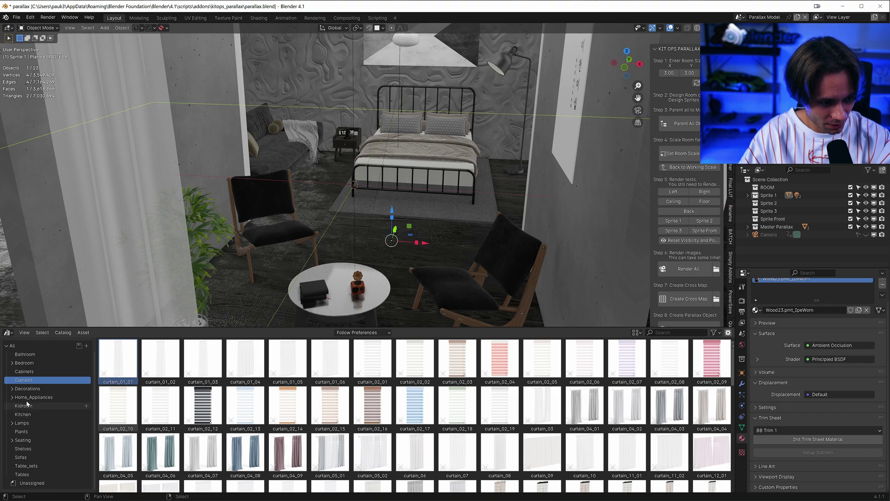
- Place the electronic_132 robot vacuum from the Vacuum catalog on the floor and shift it about 0.39 m in X and 0.22 m in Y
left_click(10, 399)
scroll(33, 473, "down", 4)
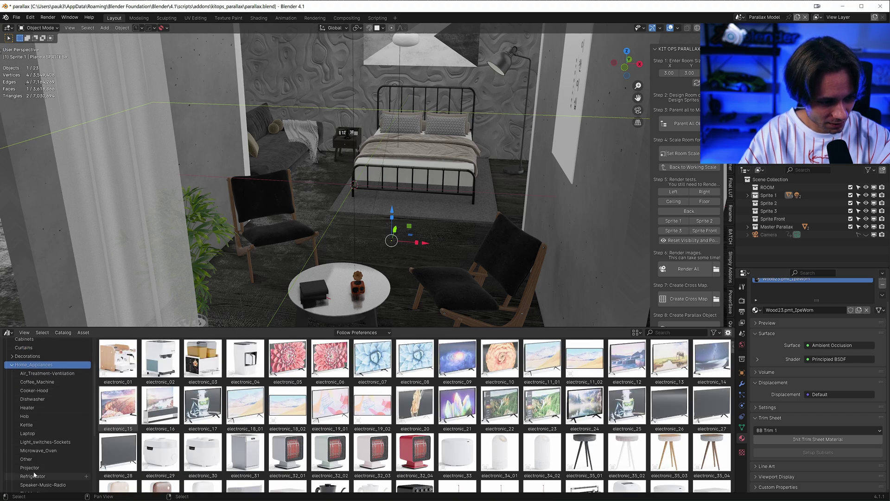
left_click(28, 469)
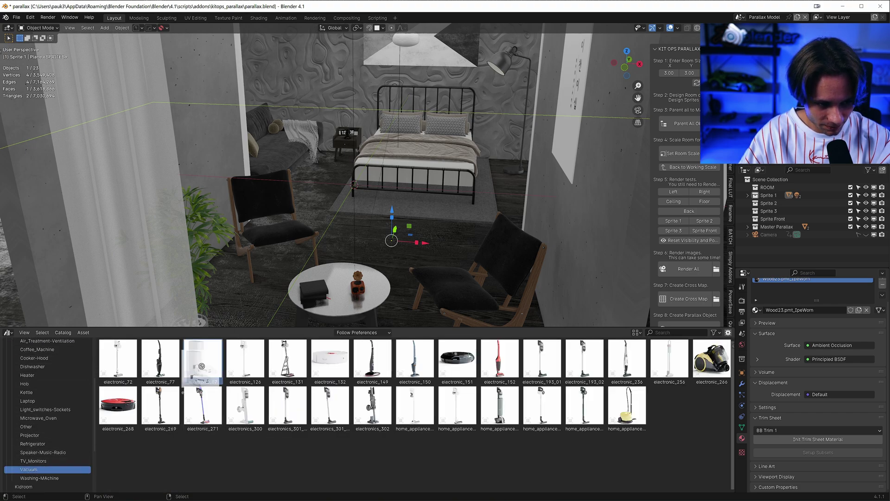
left_click_drag(400, 225, 388, 393)
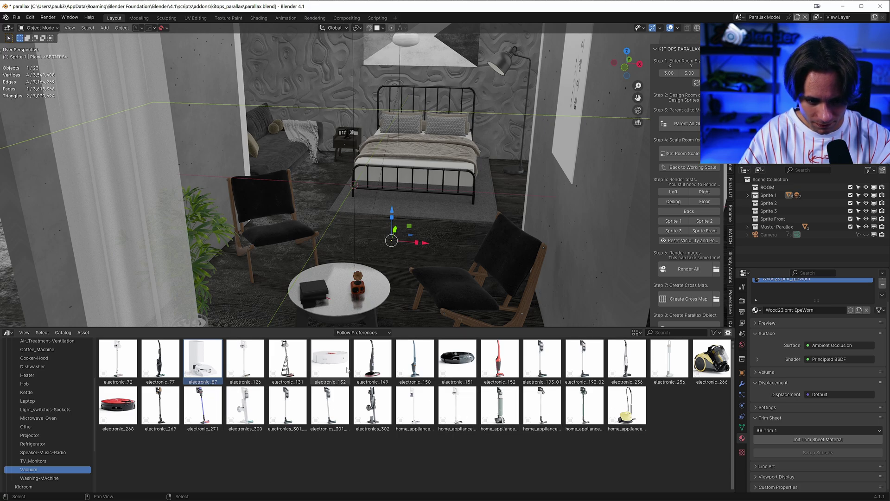
left_click_drag(338, 360, 441, 221)
middle_click_drag(466, 254, 486, 255)
key("g")
key("shift+z")
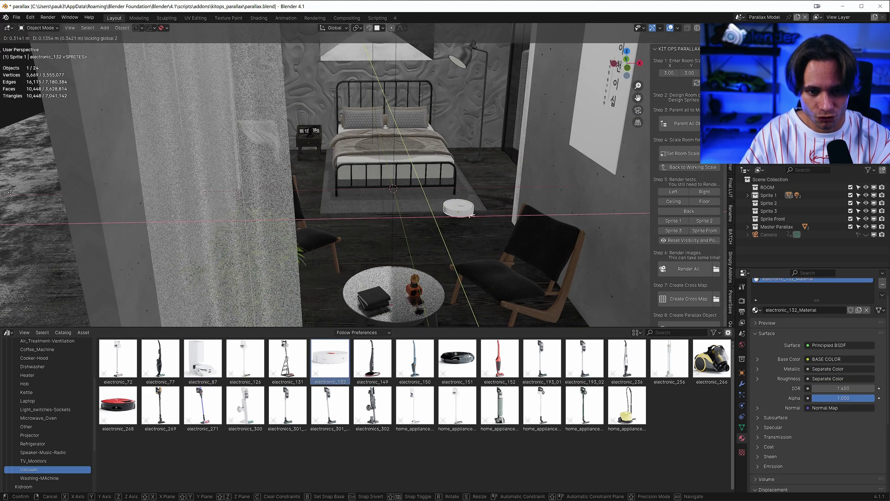
left_click(471, 215)
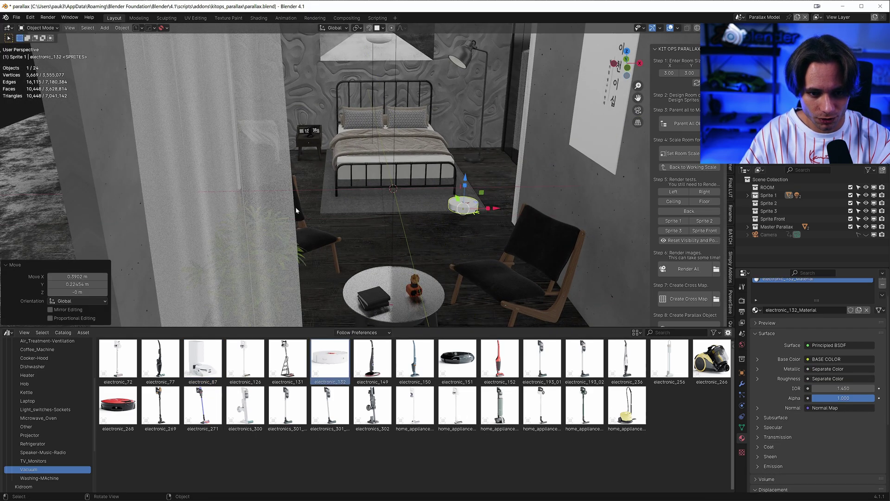
- Place the electronic_93_04 socket from the Light_switches-Sockets catalog low on the right wall behind the armchair
left_click(26, 427)
middle_click_drag(386, 243, 380, 225)
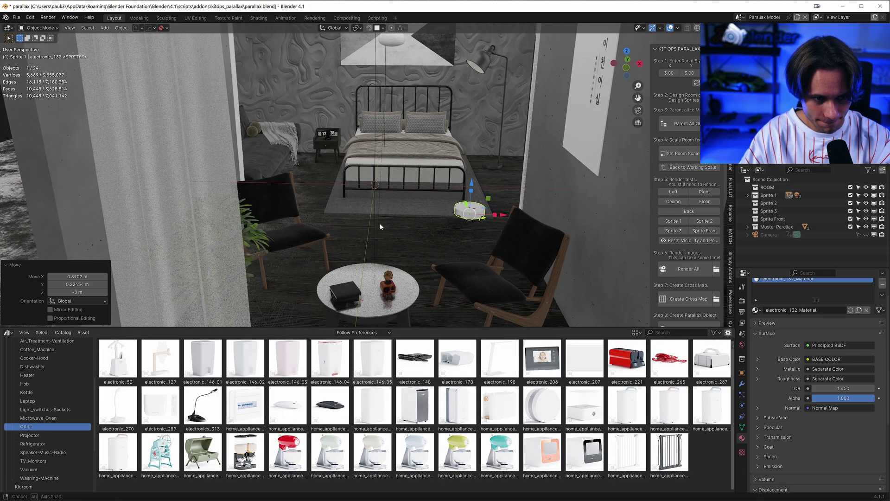
left_click(45, 409)
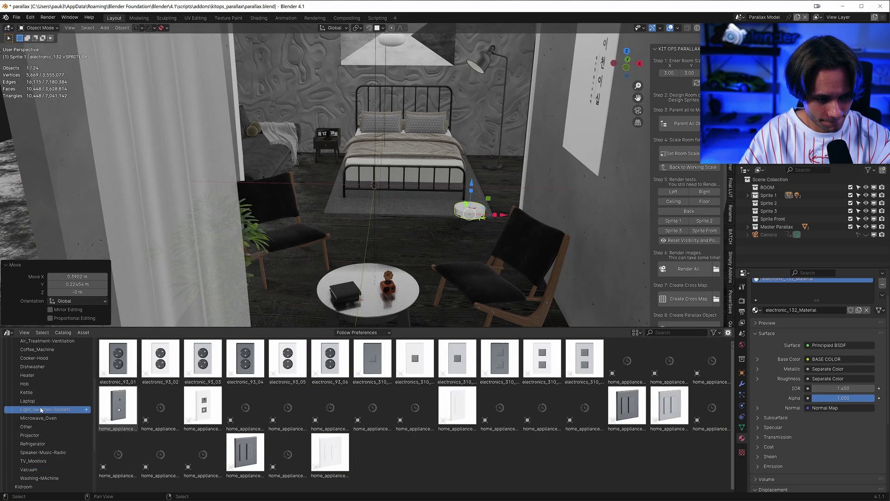
mouse_move(315, 209)
middle_mouse_down()
mouse_move(269, 207)
mouse_move(315, 214)
middle_mouse_up()
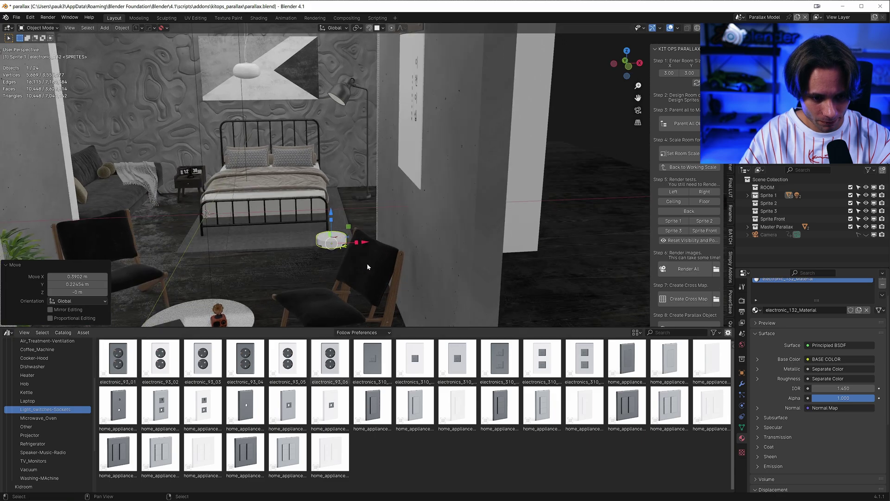
middle_click_drag(366, 262, 417, 234)
left_click(417, 235)
scroll(403, 264, "up", 2)
middle_click_drag(397, 273, 376, 251, "shift")
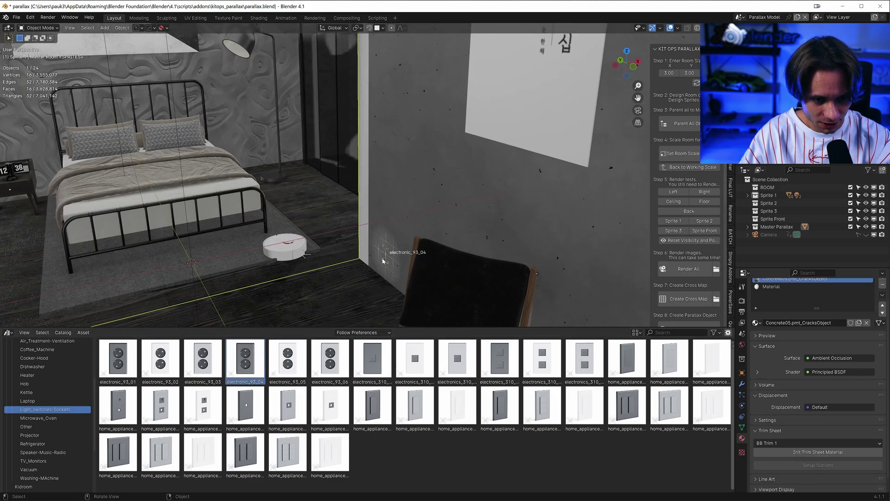
left_click_drag(383, 261, 385, 255)
- Nudge the wall socket about 0.02 m along the Y axis
middle_click_drag(402, 281, 424, 298)
left_click_drag(375, 243, 372, 241)
middle_click_drag(207, 167, 389, 195)
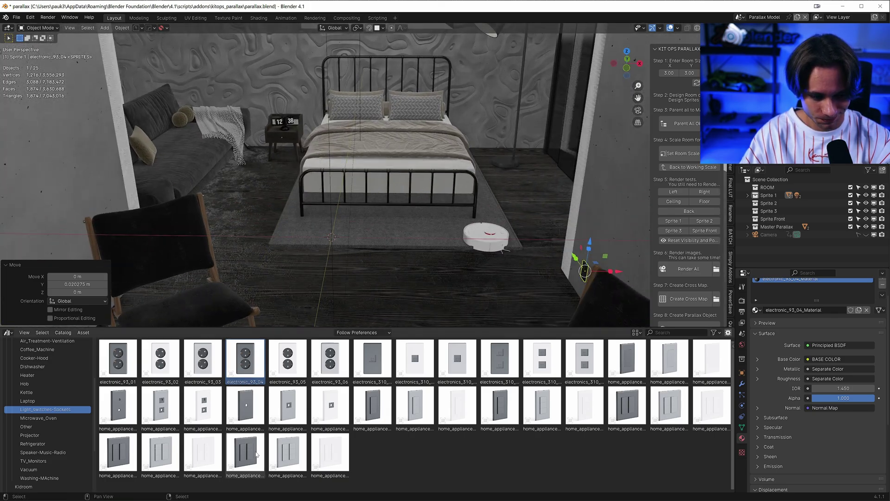
- Place the decor_31_01 room divider from the Decorations catalog on the floor in the middle of the room
left_click(37, 436)
middle_click_drag(288, 213, 376, 229)
scroll(28, 417, "up", 5)
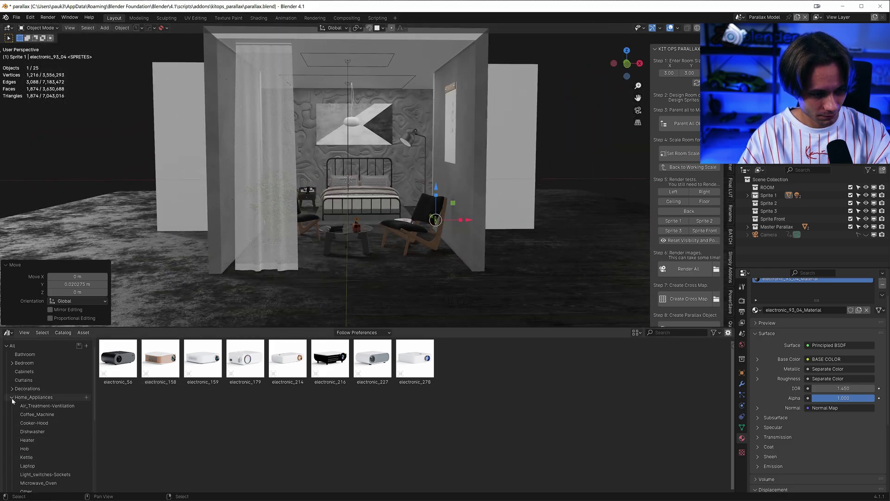
left_click(13, 400)
left_click(20, 391)
scroll(330, 399, "down", 5)
scroll(711, 380, "down", 5)
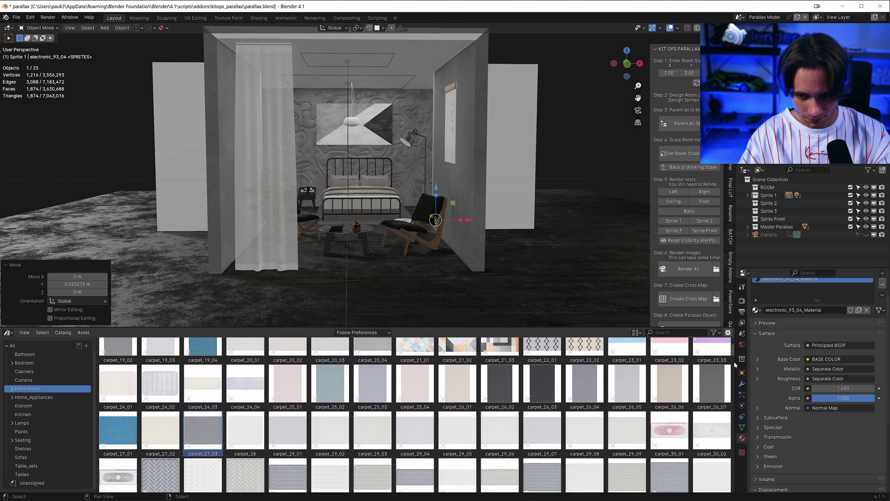
scroll(734, 354, "down", 15)
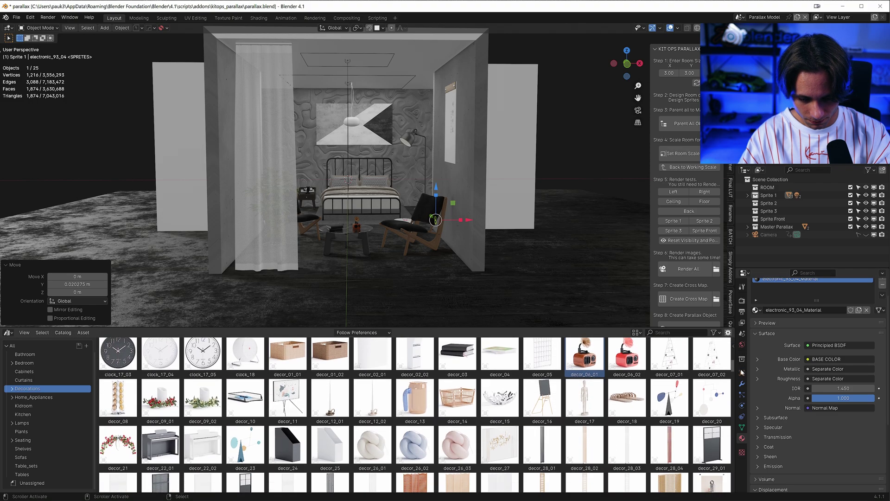
scroll(732, 371, "up", 1)
middle_click_drag(459, 246, 441, 250)
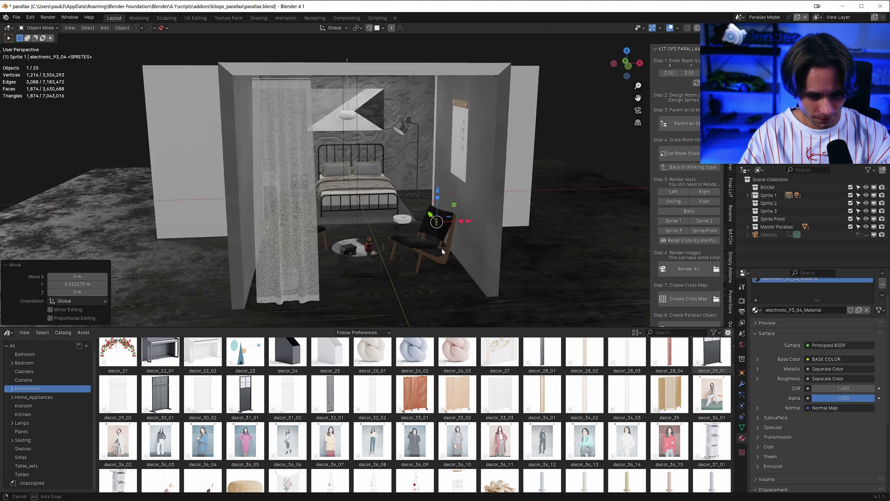
scroll(354, 293, "up", 3)
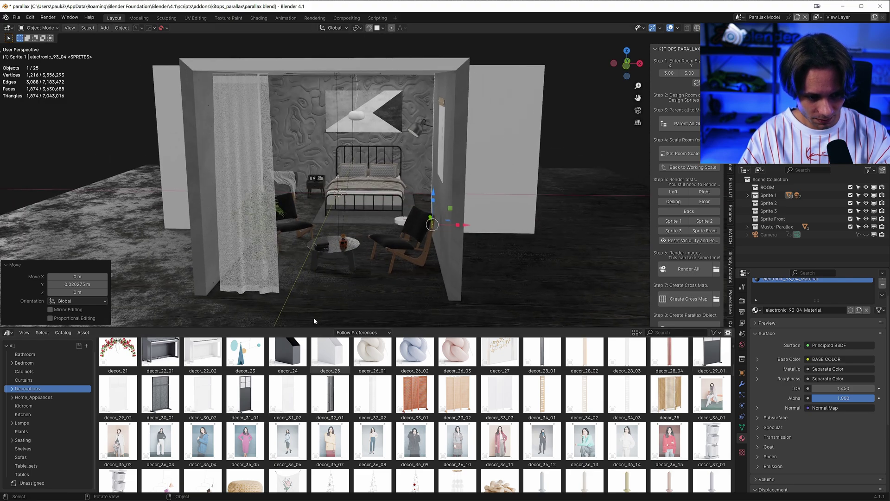
left_click_drag(245, 394, 356, 232)
- Rotate the room divider 90° about the Z axis
type("rz")
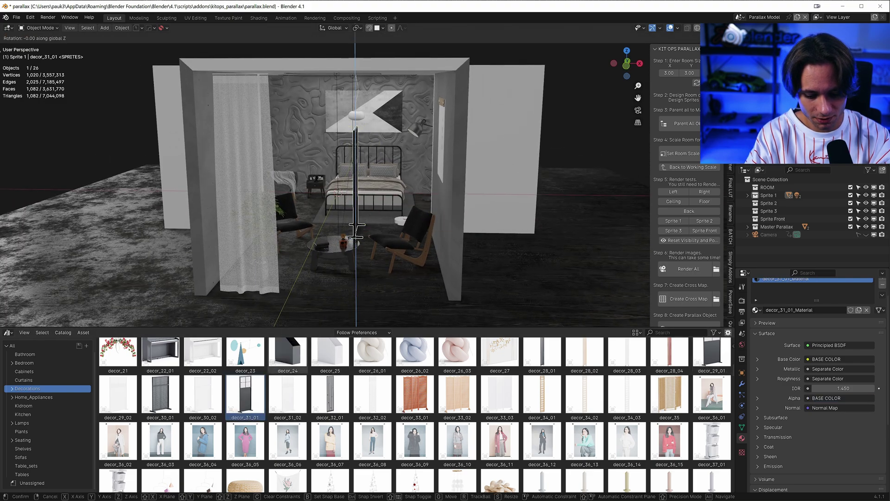
type("90")
key("Return")
- Move the room divider across the floor about 1.33 m in X and 0.20 m in Y to the right wall's inner edge
middle_click_drag(389, 212, 458, 211)
scroll(400, 221, "up", 3)
key("g")
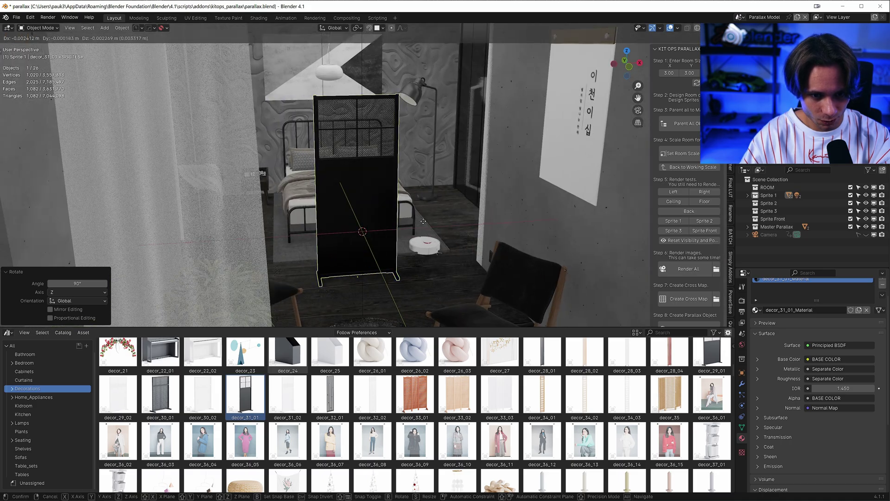
key("shift+z")
left_click(419, 227)
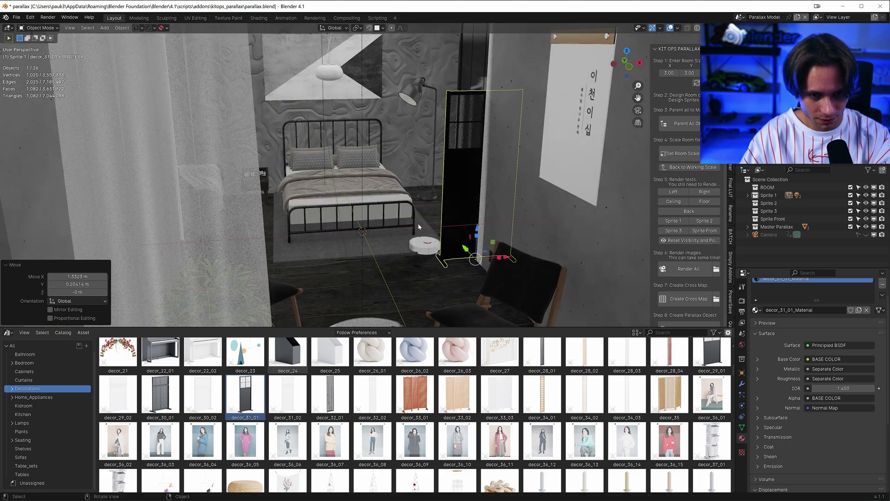
- Move the robot vacuum across the floor to the left side of the room, behind the left armchair
left_click(422, 250)
key("g")
key("shift+z")
left_click(404, 262)
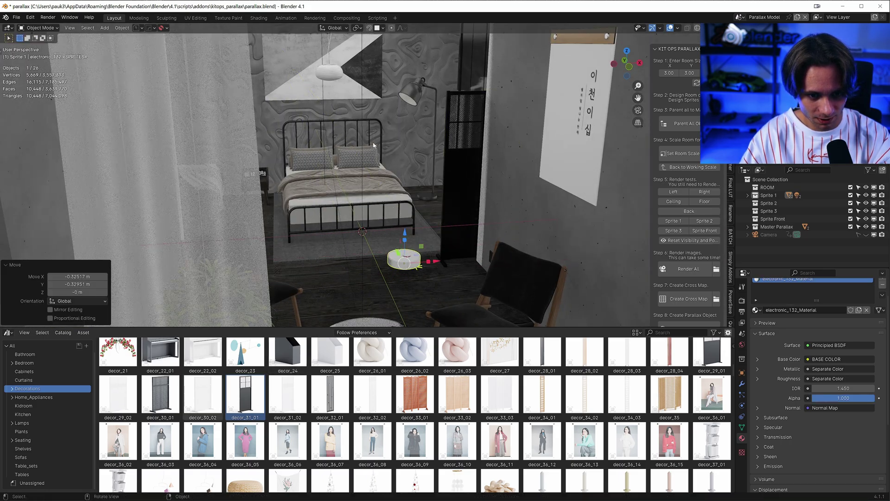
middle_click_drag(447, 277, 430, 278)
key("g")
key("shift+z")
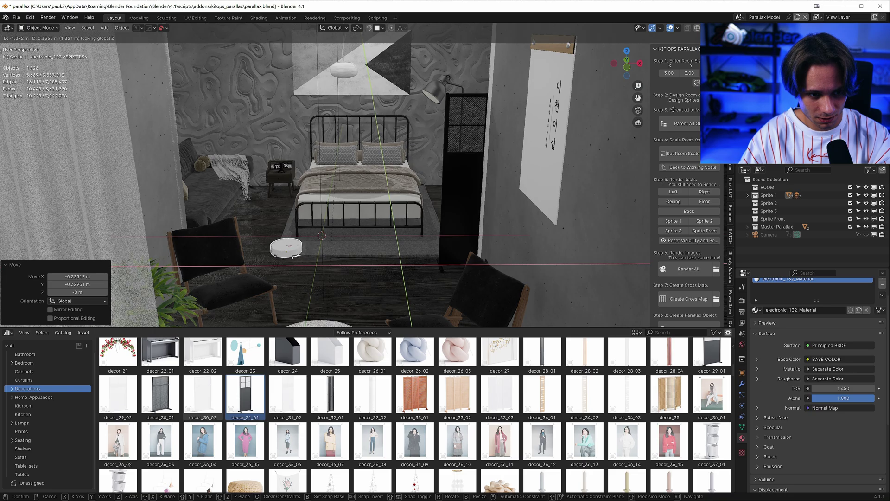
left_click(465, 91)
- Fine-tune the room divider's floor position by about 0.016 m in X and 0.047 m in Y
middle_click_drag(437, 228, 459, 220)
scroll(443, 197, "down", 3)
left_click(449, 203)
key("g")
key("shift+z")
left_click(446, 201)
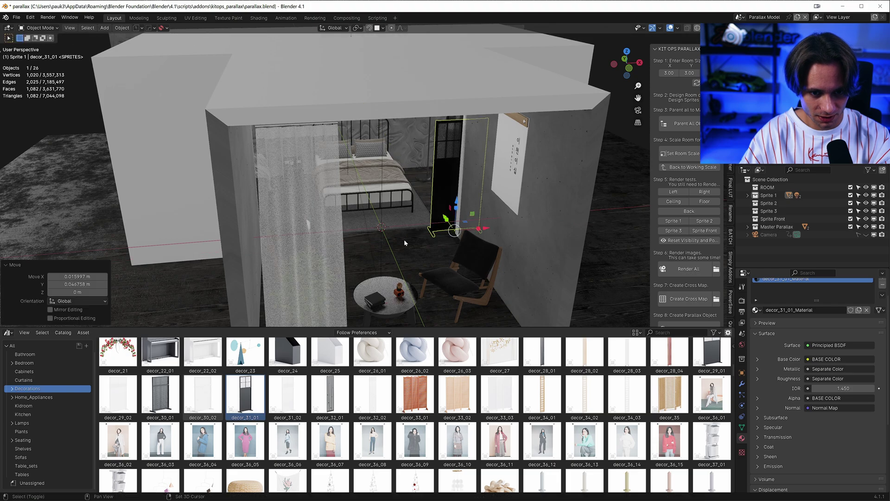
- Move all scene objects except the two room shell objects into the ROOM collection
middle_click_drag(402, 269, 354, 230)
scroll(378, 252, "down", 1)
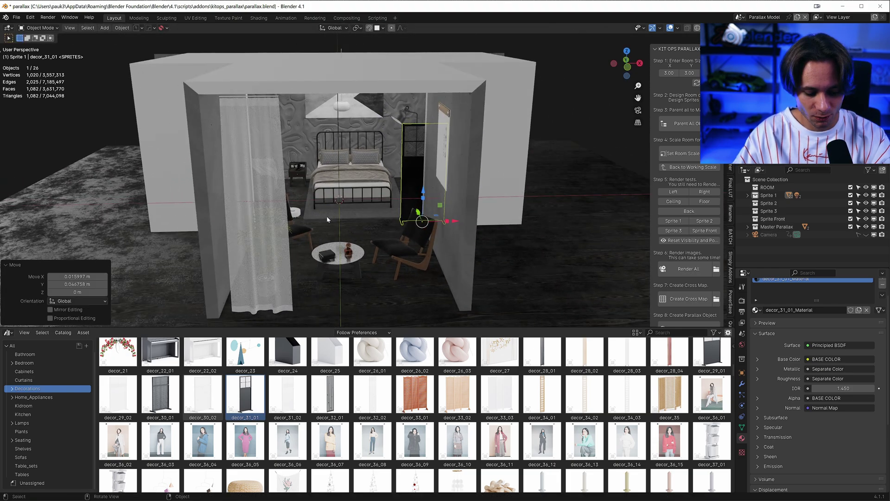
scroll(362, 227, "down", 2)
key("a")
key("shift+z")
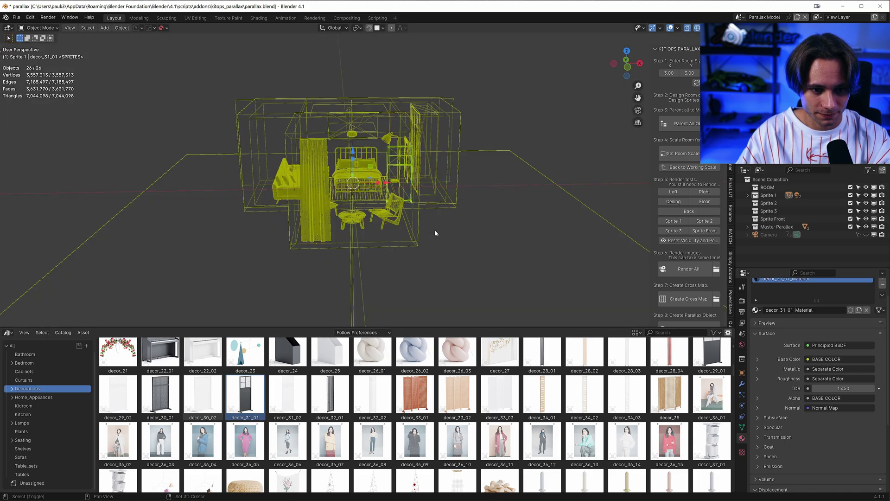
mouse_move(435, 230)
middle_mouse_down()
mouse_move(434, 180)
mouse_move(448, 150)
middle_mouse_up()
key("shift+z")
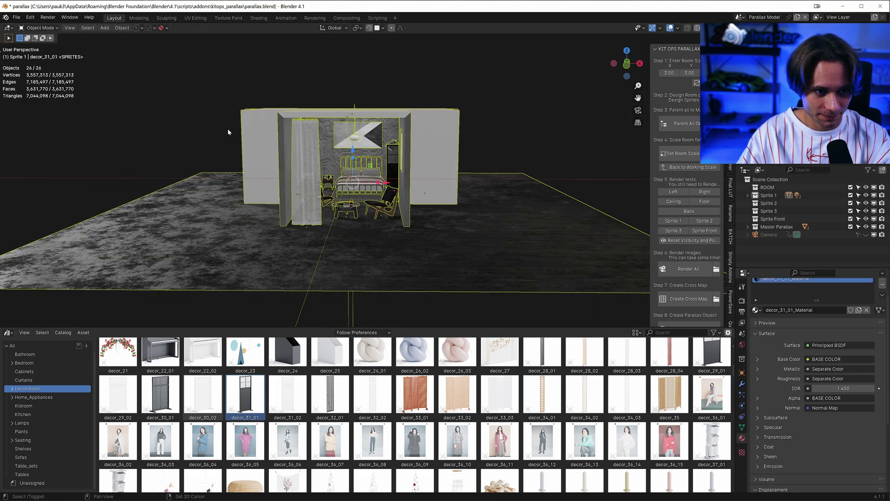
middle_click_drag(228, 133, 228, 143)
key("shift+z")
left_click_drag(214, 121, 243, 118, "ctrl")
mouse_move(243, 117)
middle_mouse_down()
mouse_move(234, 134)
mouse_move(229, 122)
middle_mouse_up()
left_click_drag(236, 128, 242, 135, "ctrl")
key("shift+z")
middle_click_drag(263, 224, 302, 228)
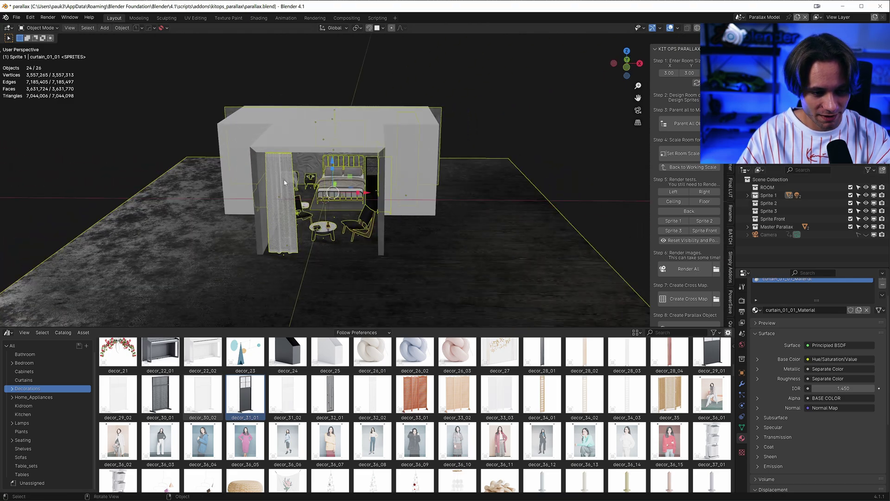
key("m")
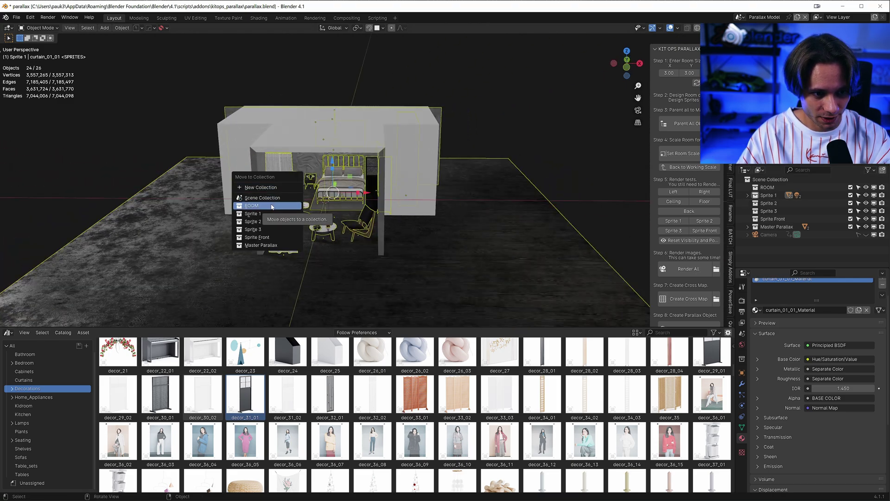
left_click(271, 207)
- Move the curtain into the Sprite Front collection
middle_click_drag(332, 212, 357, 251)
scroll(358, 251, "up", 4)
left_click(244, 272)
middle_click_drag(290, 262, 259, 253)
key("m")
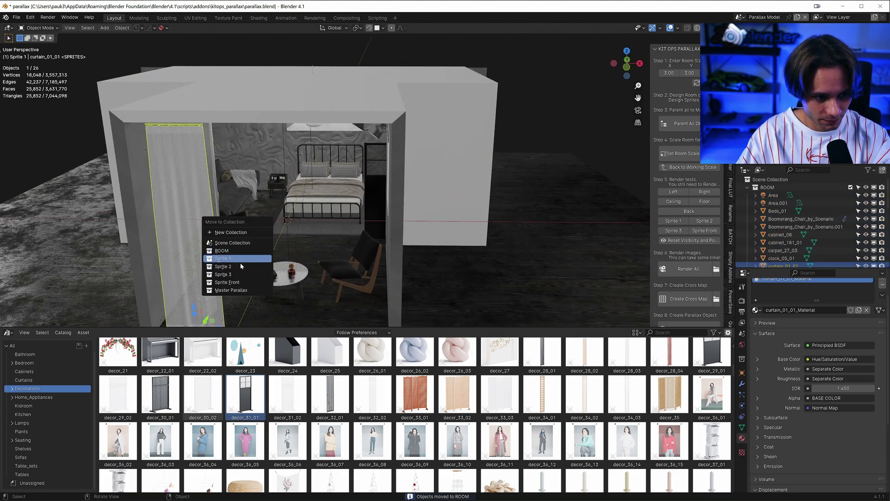
left_click(236, 283)
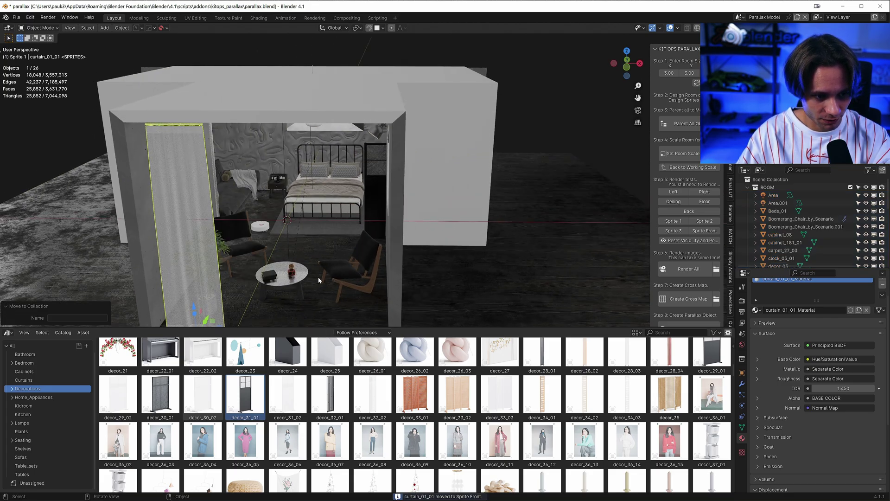
- Move the coffee table, the two decorations on it and the right armchair into the Sprite 2 collection
left_click(292, 273)
left_click(270, 276, "shift")
left_click(283, 284, "shift")
middle_click_drag(285, 283, 306, 266)
scroll(310, 260, "up", 4)
mouse_move(370, 234)
middle_mouse_down()
mouse_move(348, 241)
mouse_move(377, 235)
middle_mouse_up()
left_click(347, 241, "shift")
key("m")
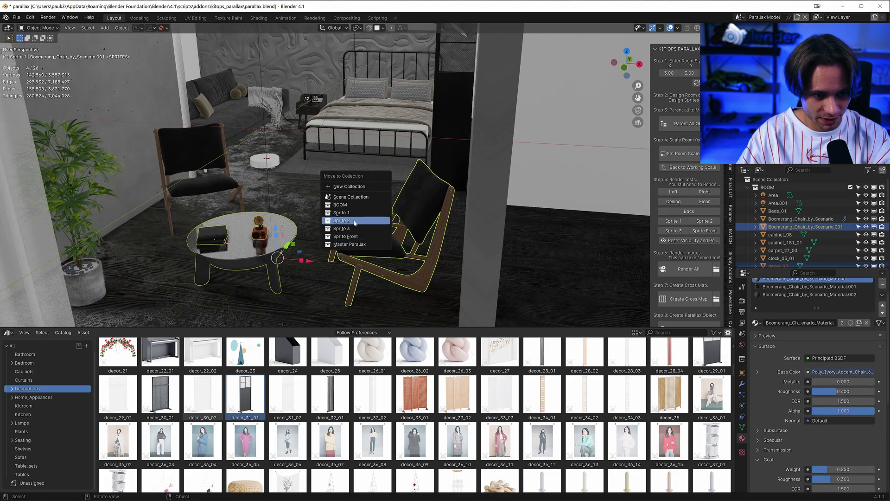
left_click(354, 223)
- Move the potted plant into the Sprite 1 collection
left_click(99, 277)
middle_click_drag(102, 276, 96, 275)
key("m")
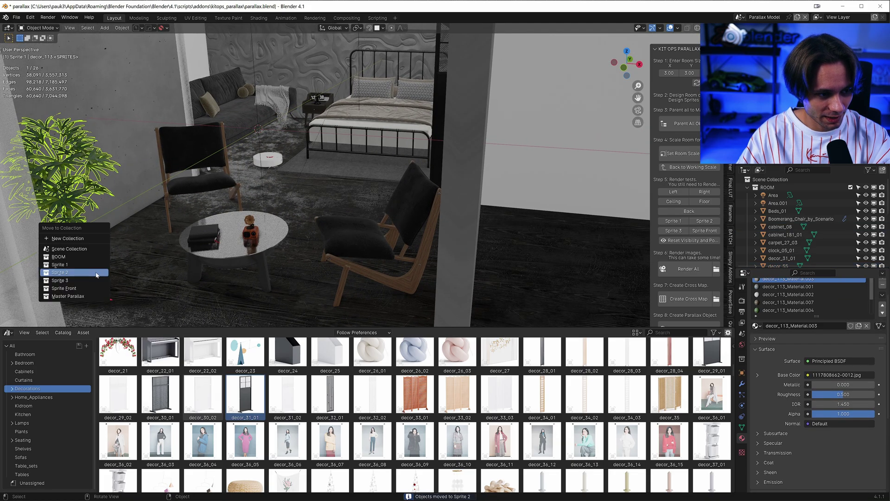
left_click(86, 262)
- Move the left armchair out of the ROOM collection into a sprite collection
left_click(182, 186)
middle_click_drag(182, 186, 499, 181)
key("m")
left_click(164, 203)
- Parent all objects to the master room and set the room scale in the KIT OPS Parallax workflow
scroll(380, 227, "down", 3)
scroll(387, 215, "down", 3)
left_click(688, 129)
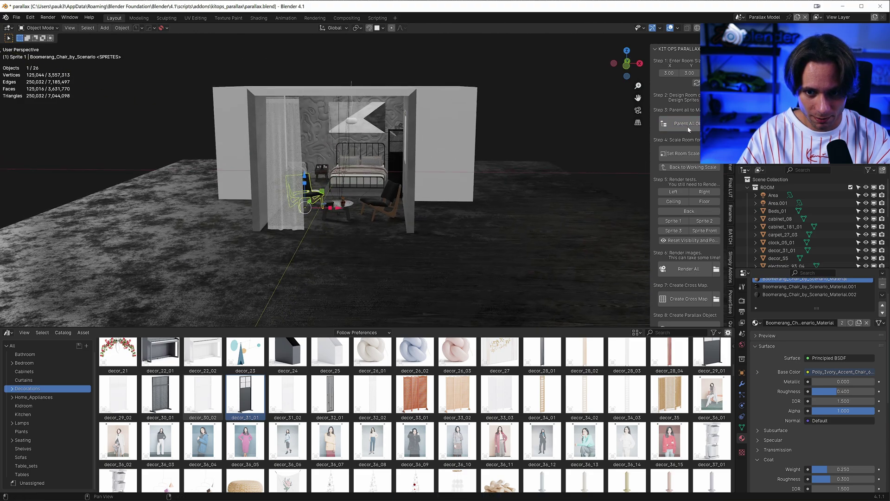
left_click(688, 157)
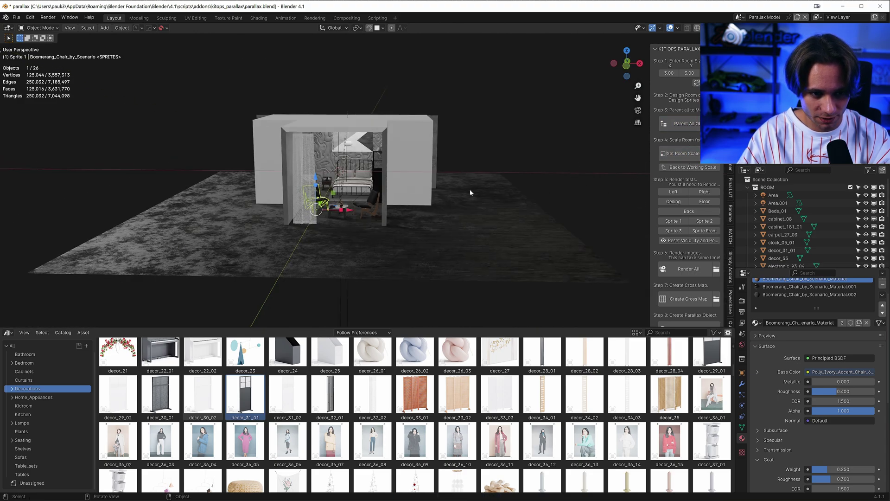
- Show the room through the camera in rendered shading
key("KP_0")
scroll(475, 191, "up", 3)
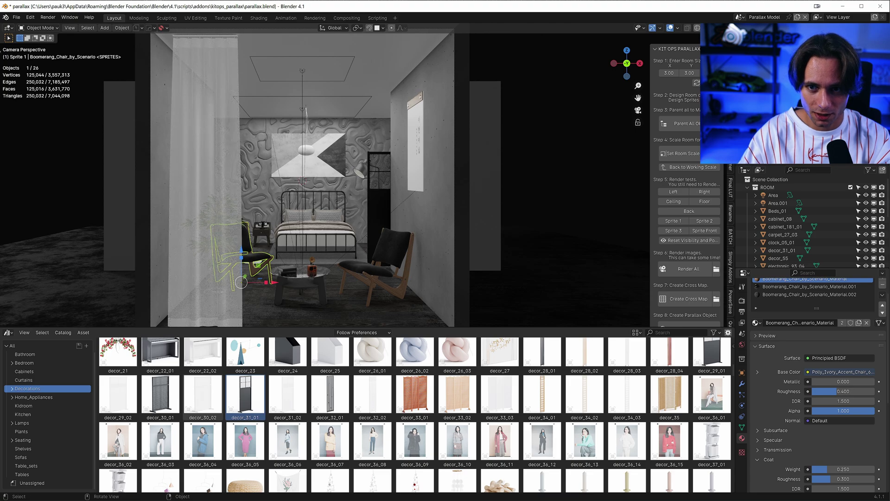
key("z")
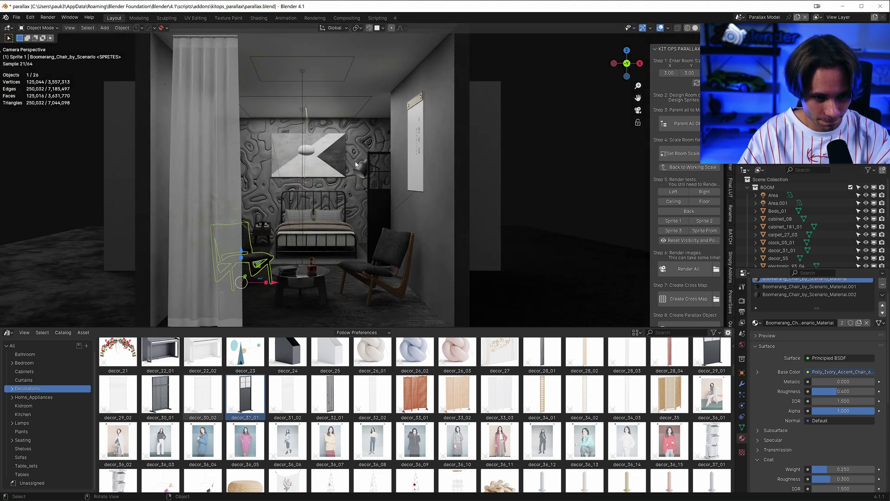
- Set the power of the front ceiling area light to 20 W
left_click(304, 112)
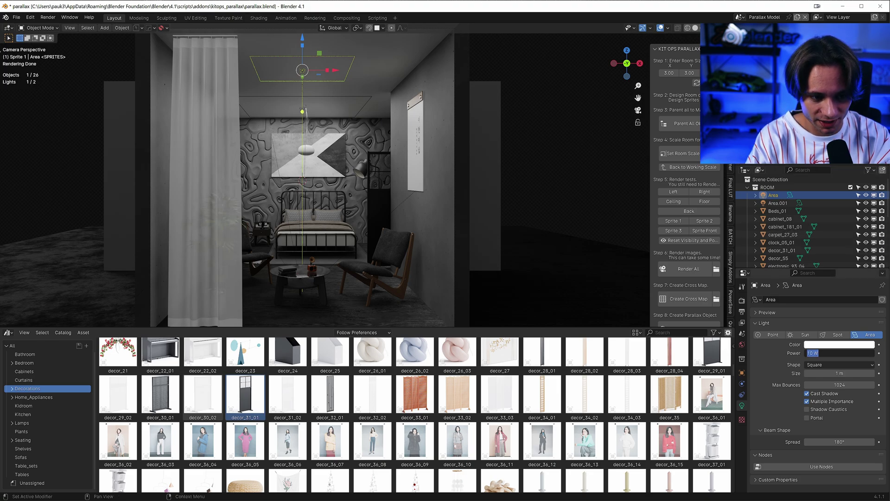
type("20")
key("Return")
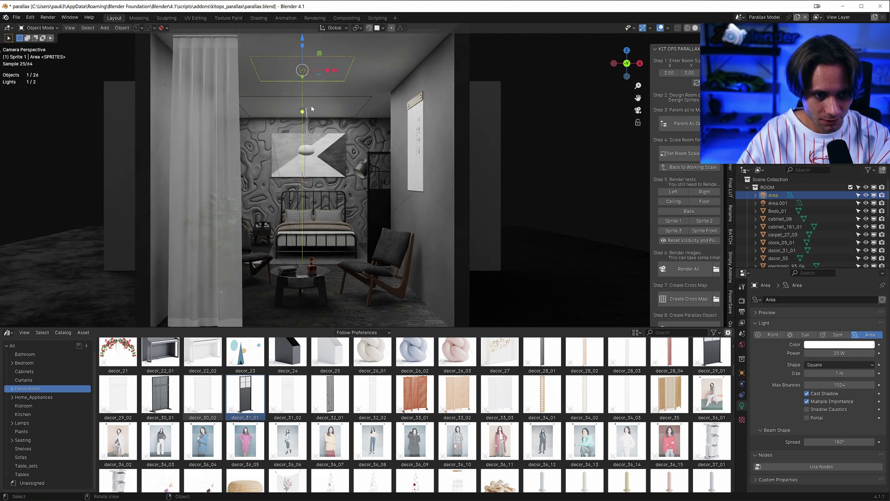
- Set the rear ceiling area light's power to 35 W and widen it along X by about 1.64
left_click(315, 99)
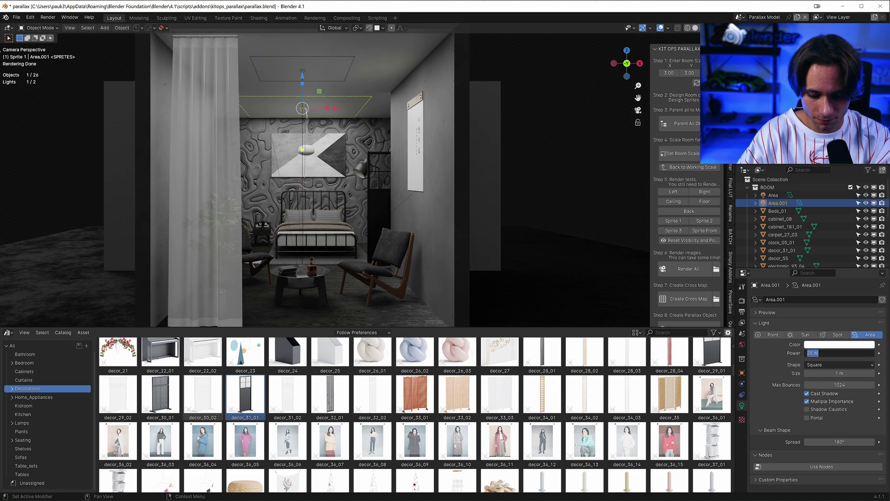
left_click(830, 353)
type("35")
key("Return")
key("s")
key("x")
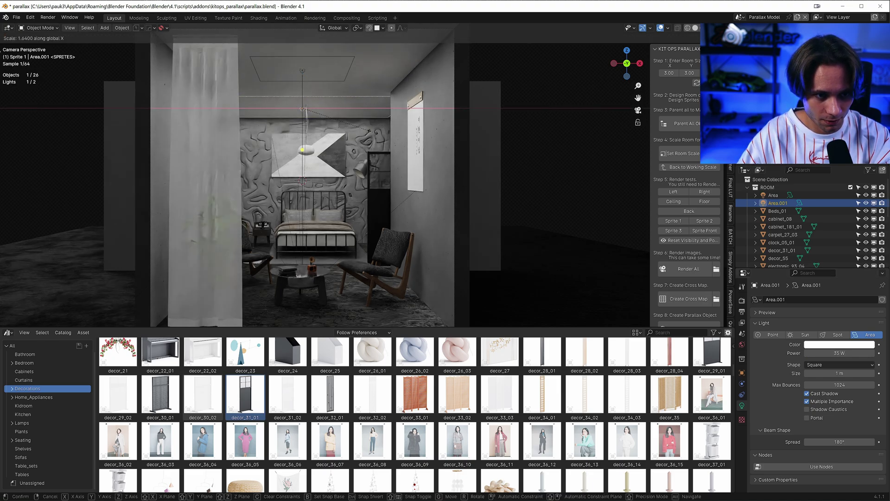
left_click(363, 130)
- Scale the front ceiling area light up by about 1.565 and set its power to 30 W
left_click(304, 75)
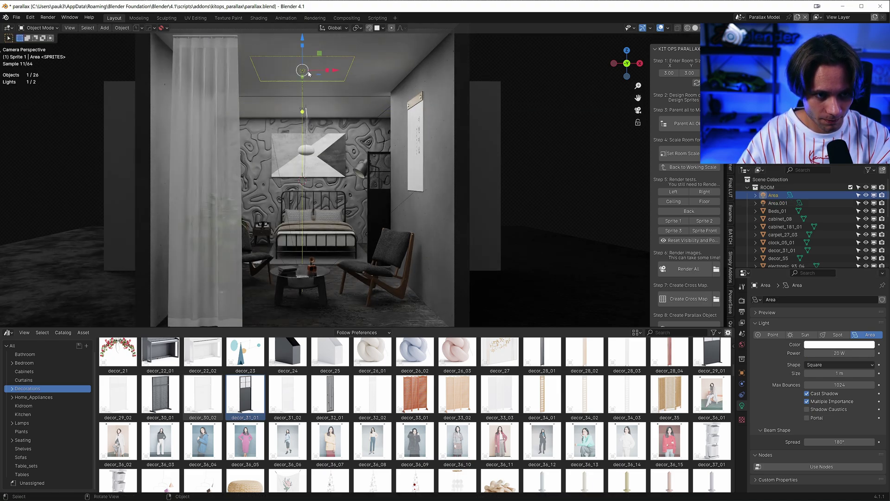
key("s")
left_click(401, 71)
left_click(830, 353)
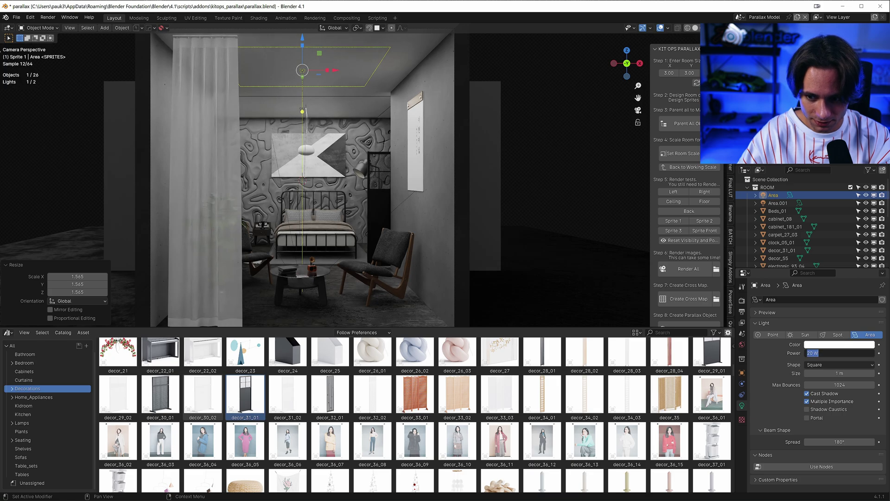
type("25")
key("Return")
left_click(847, 346)
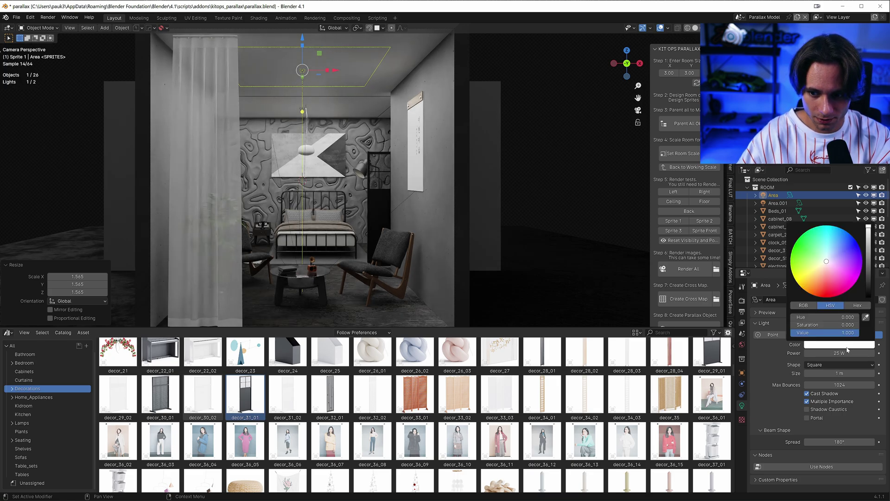
left_click(846, 353)
type("30")
key("Return")
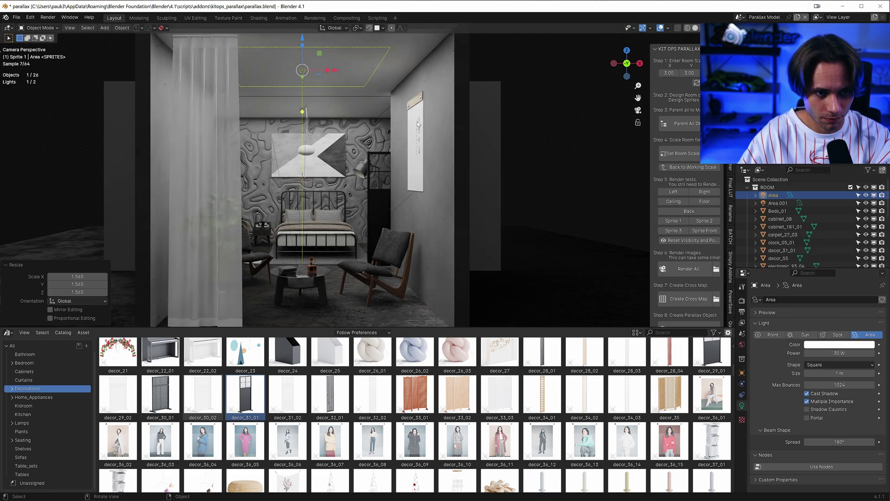
key("g")
key("z")
key("Escape")
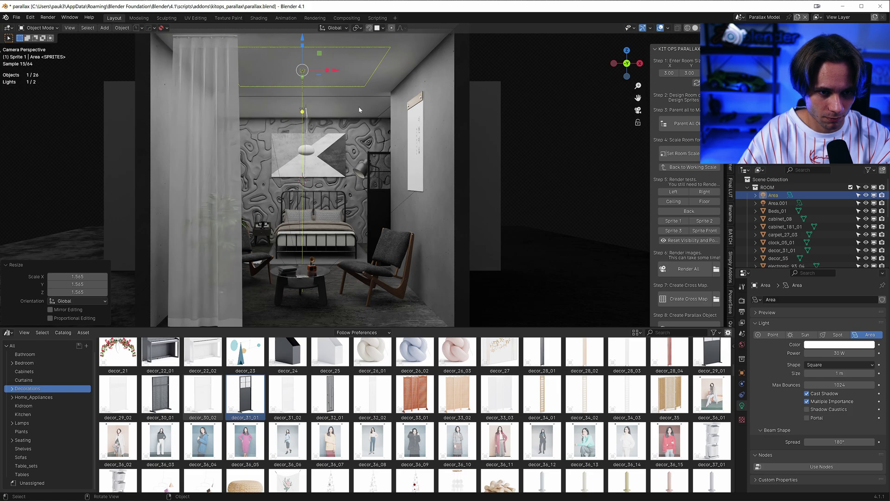
- Set the power of the rear ceiling area light to 45 W and deselect it
left_click(370, 97)
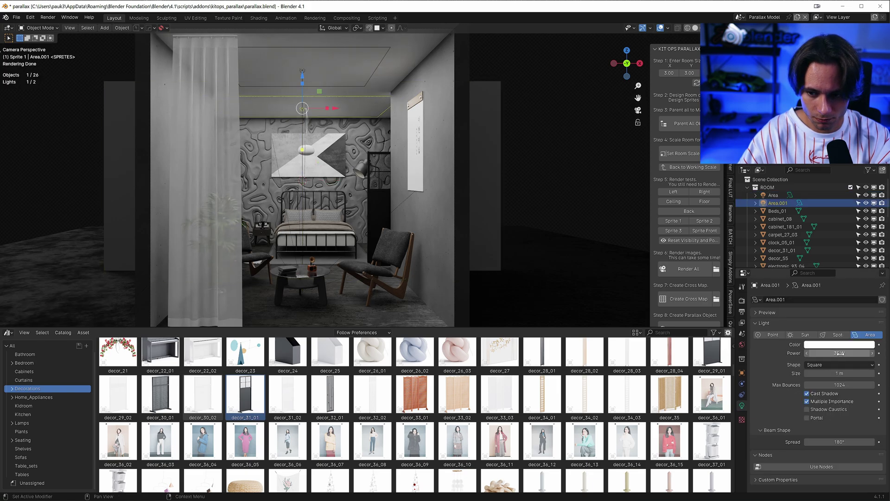
left_click(838, 352)
type("45")
key("Return")
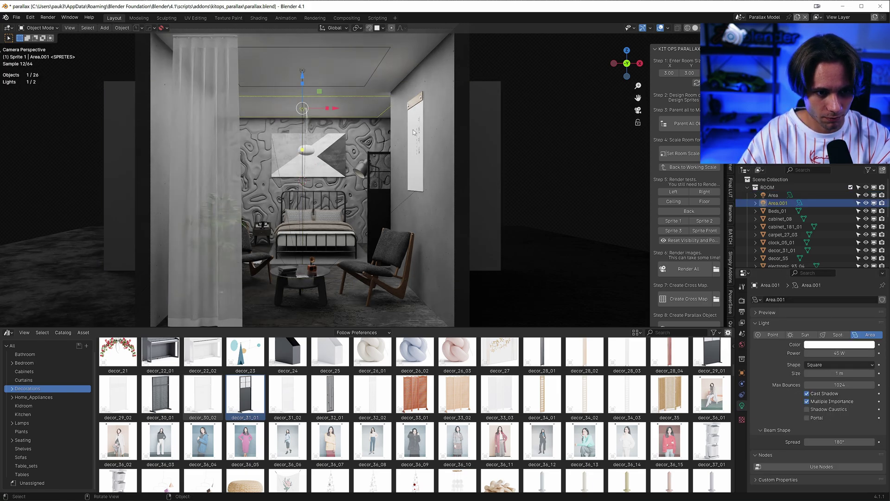
left_click(554, 132)
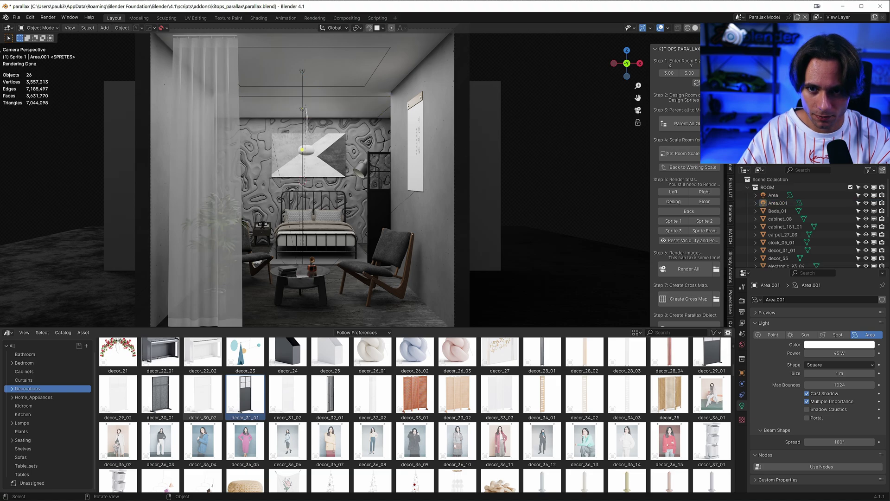
- Render all the room images and create the parallax material and object in the KIT OPS Parallax workflow
left_click(689, 271)
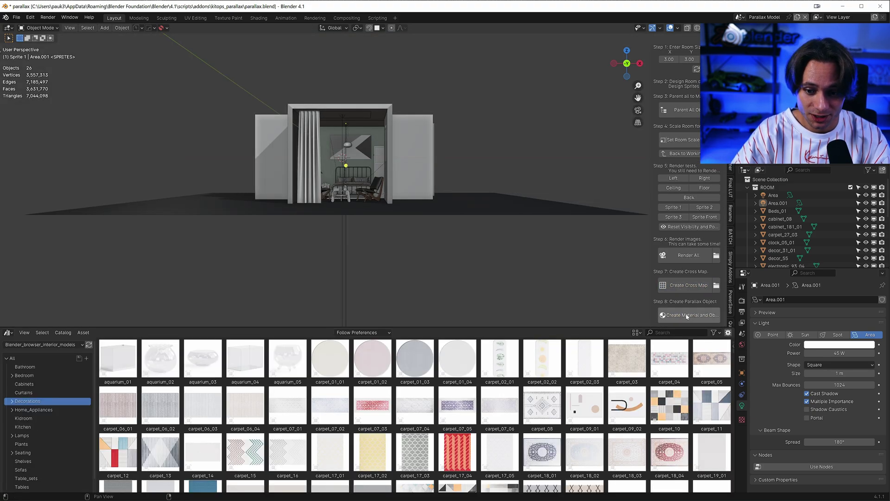
left_click(686, 314)
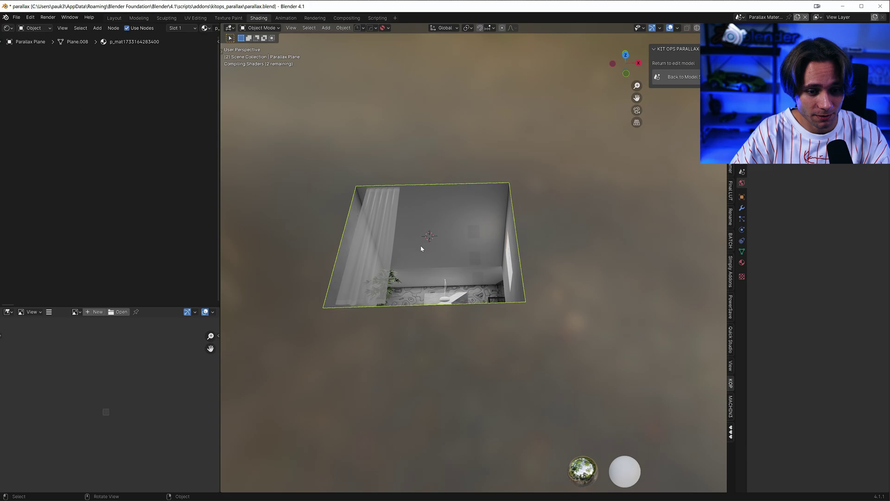
mouse_move(421, 245)
middle_mouse_down()
mouse_move(418, 291)
mouse_move(421, 271)
middle_mouse_up()
scroll(521, 289, "up", 4)
middle_click_drag(522, 289, 475, 299, "shift")
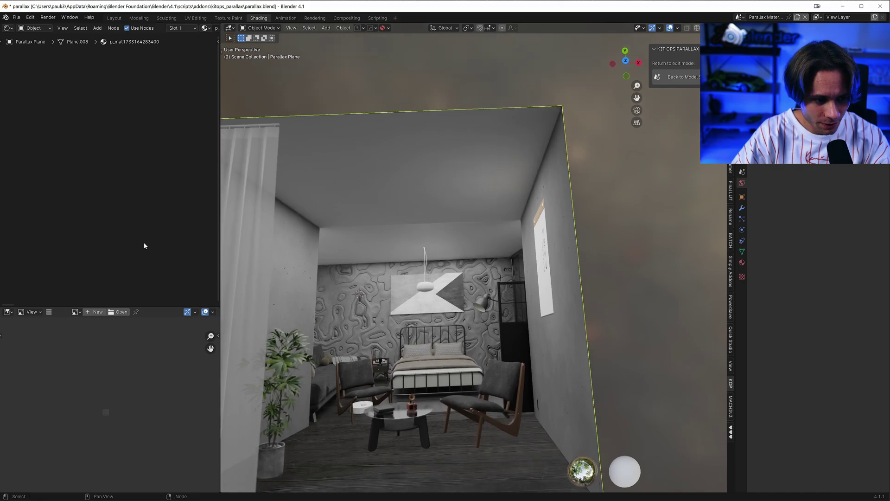
- Set the Interior Mapping node's cutout alpha factor to 3
key("Home")
scroll(134, 239, "up", 2)
middle_click_drag(84, 235, 121, 237)
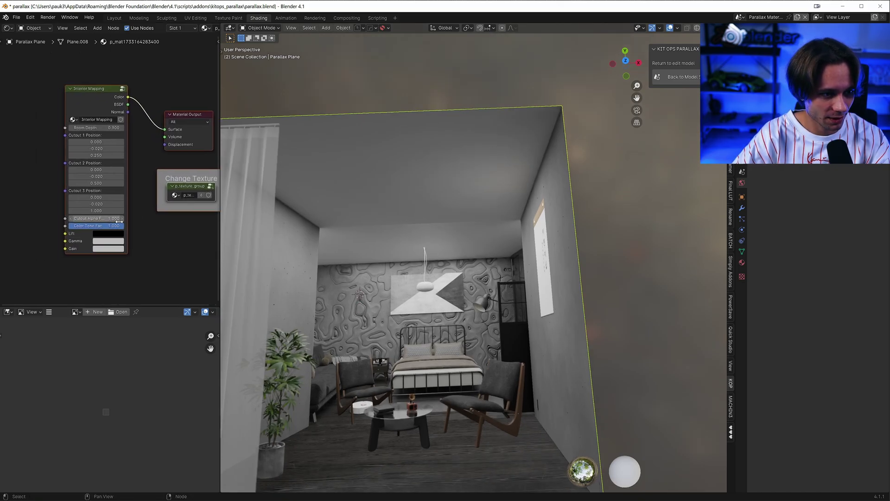
scroll(108, 251, "up", 1)
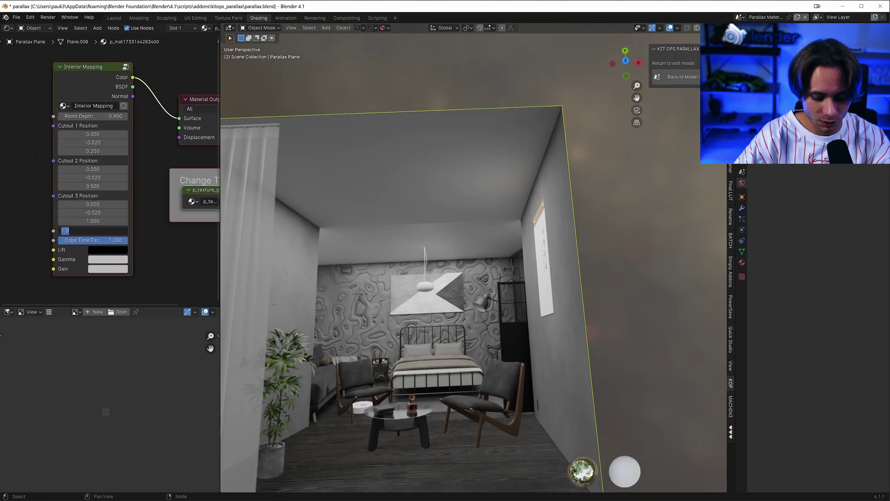
key("Return")
middle_click_drag(346, 243, 133, 277)
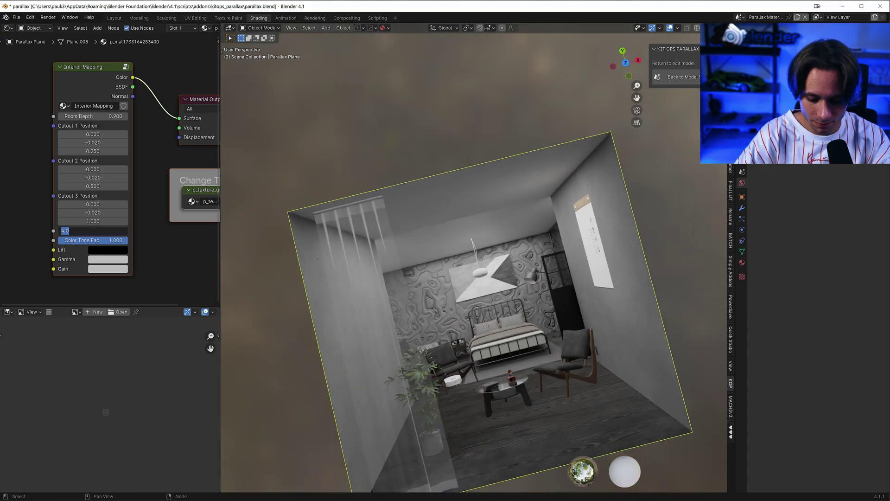
type("3")
key("Return")
- Examine the sprites and depth of the parallax room from different angles and distances
middle_click_drag(681, 275, 467, 254)
middle_click_drag(545, 324, 427, 316, "shift")
scroll(427, 338, "up", 3)
middle_click_drag(335, 314, 536, 280, "shift")
scroll(492, 321, "up", 5)
scroll(494, 318, "down", 4)
scroll(545, 288, "down", 4)
scroll(546, 293, "up", 3)
scroll(581, 302, "up", 3)
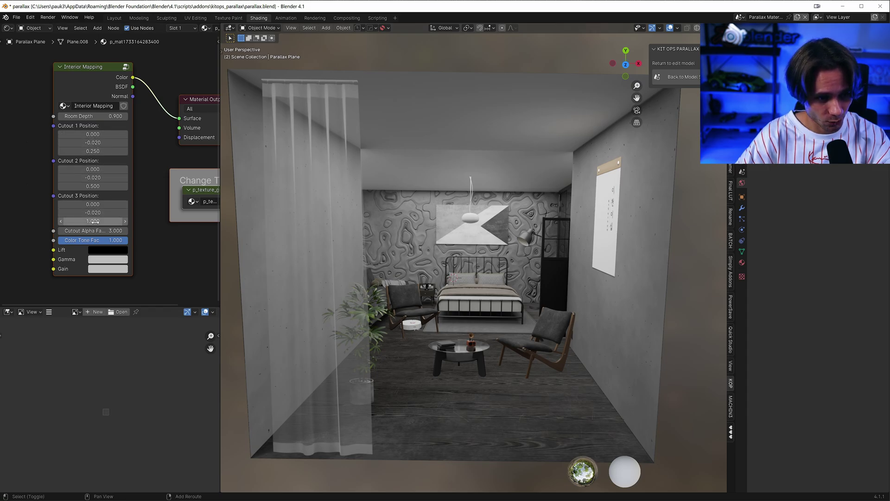
- Set the Interior Mapping cutout depths to 0.090, 0.330 and 0.600 for cutouts 1 to 3, and shift Cutout 1 to 0.130 in X
left_click_drag(95, 221, 74, 222)
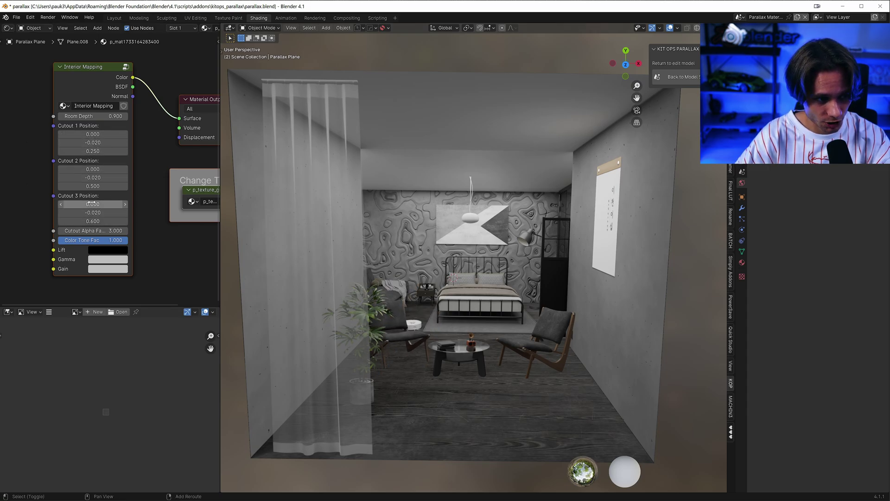
left_click_drag(93, 186, 83, 186, "shift")
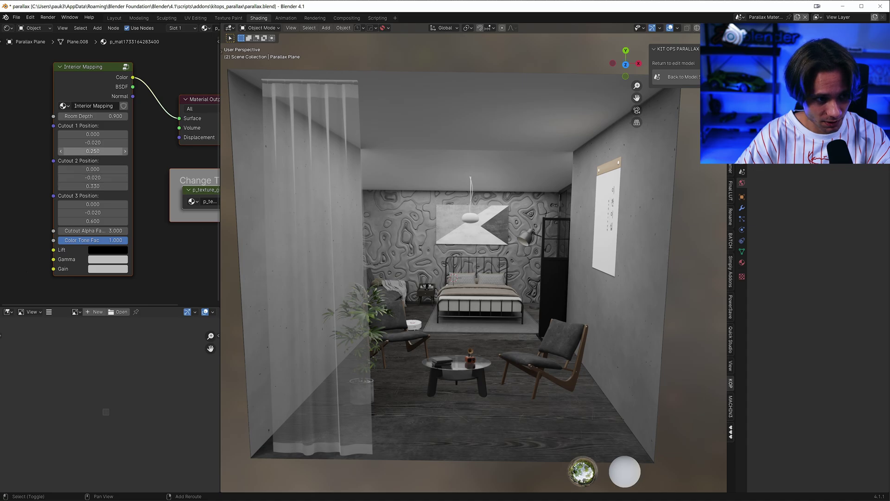
left_click_drag(93, 151, 102, 134, "shift")
scroll(474, 234, "down", 3)
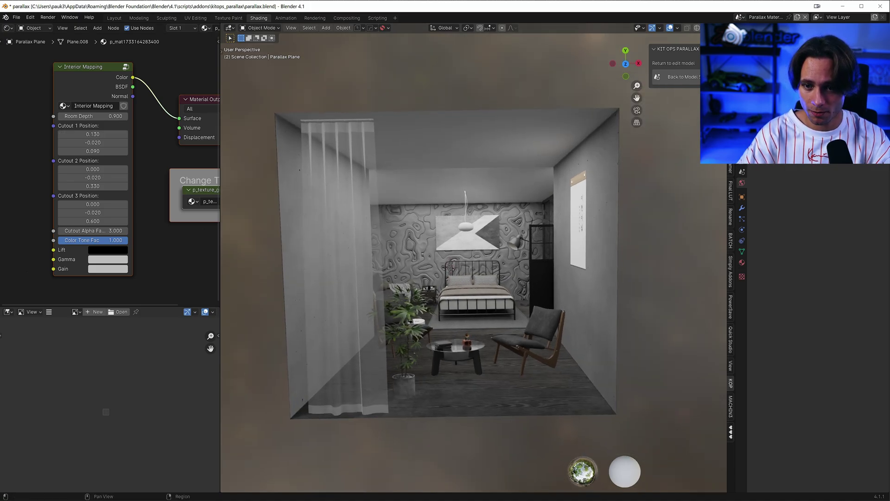
- Change the color management view transform to AgX with the Medium High Contrast look
left_click(792, 351)
left_click(844, 373)
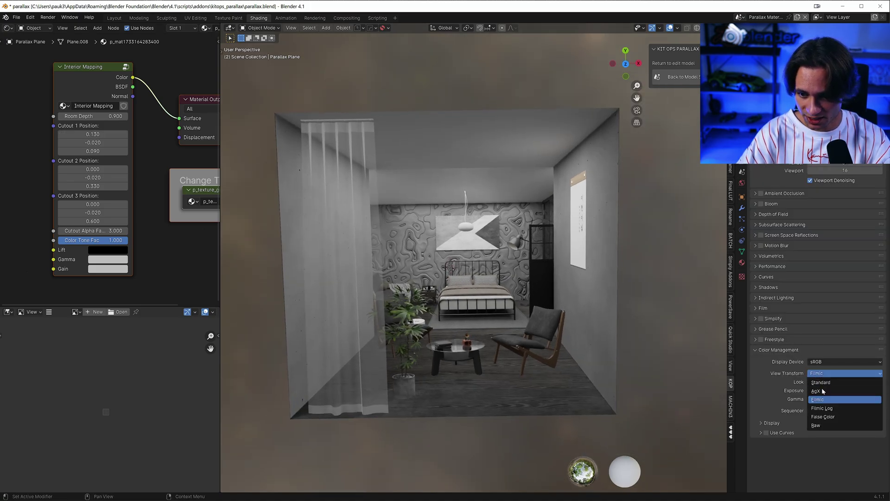
left_click(834, 391)
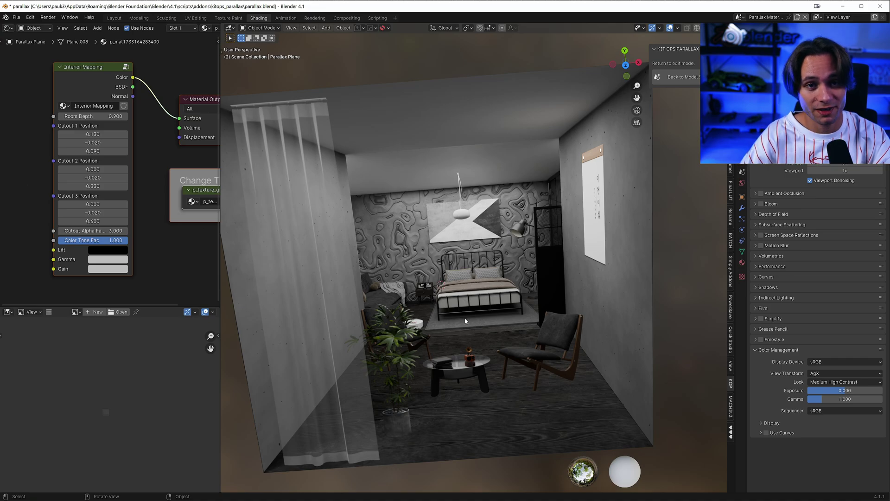